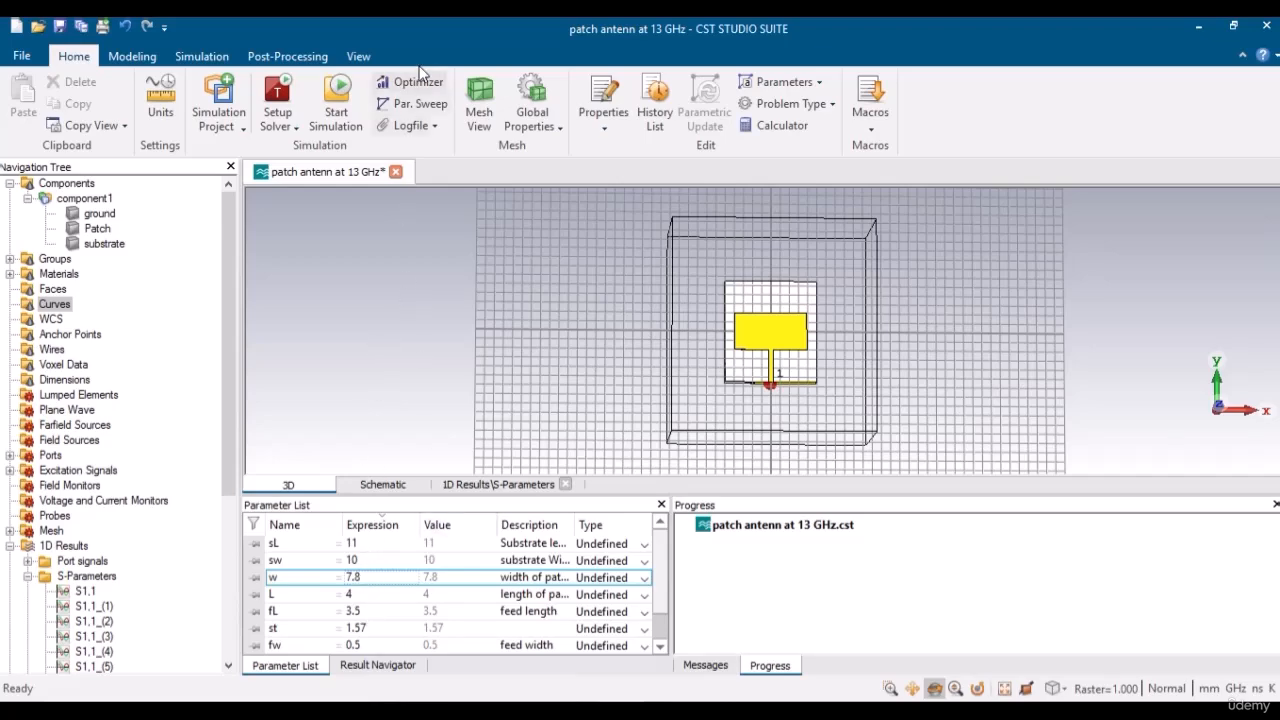
Edit the patch width w sweep to run linearly from 7.8 to 6 with a step width of 0.5, and start the sweep.
left_click(408, 103)
left_click(484, 273)
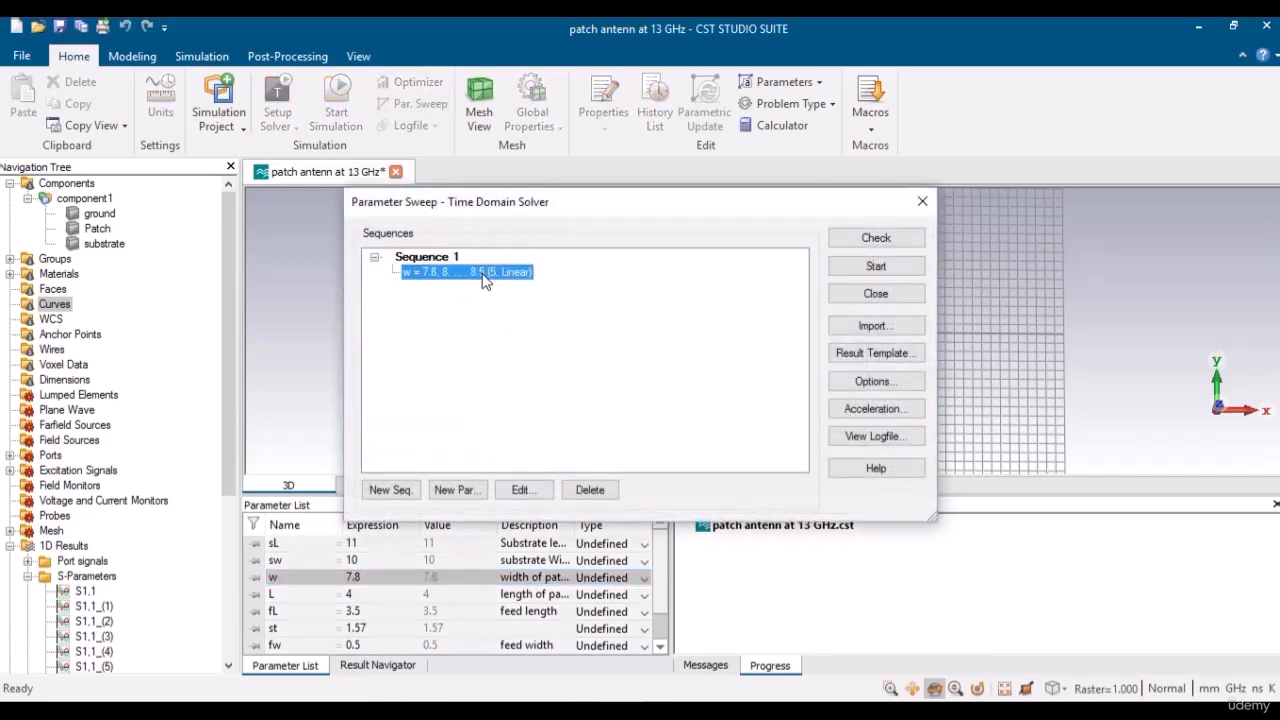
left_click(520, 489)
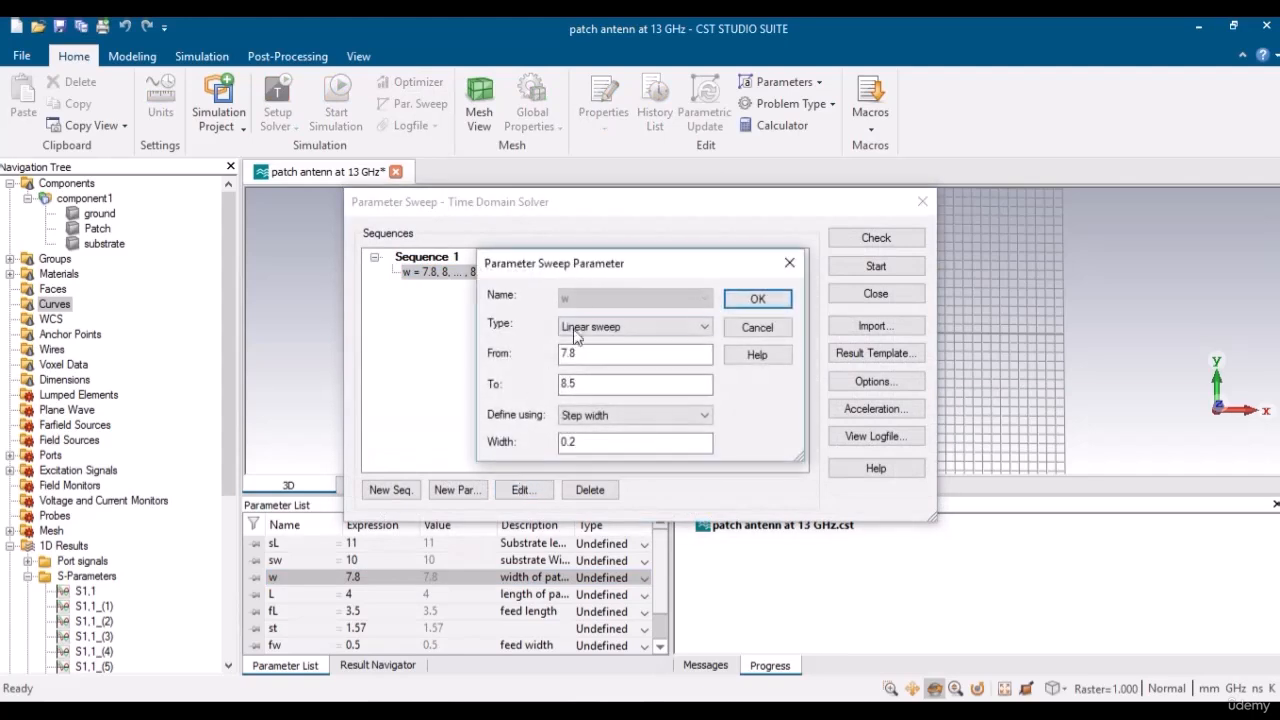
double_click(584, 384)
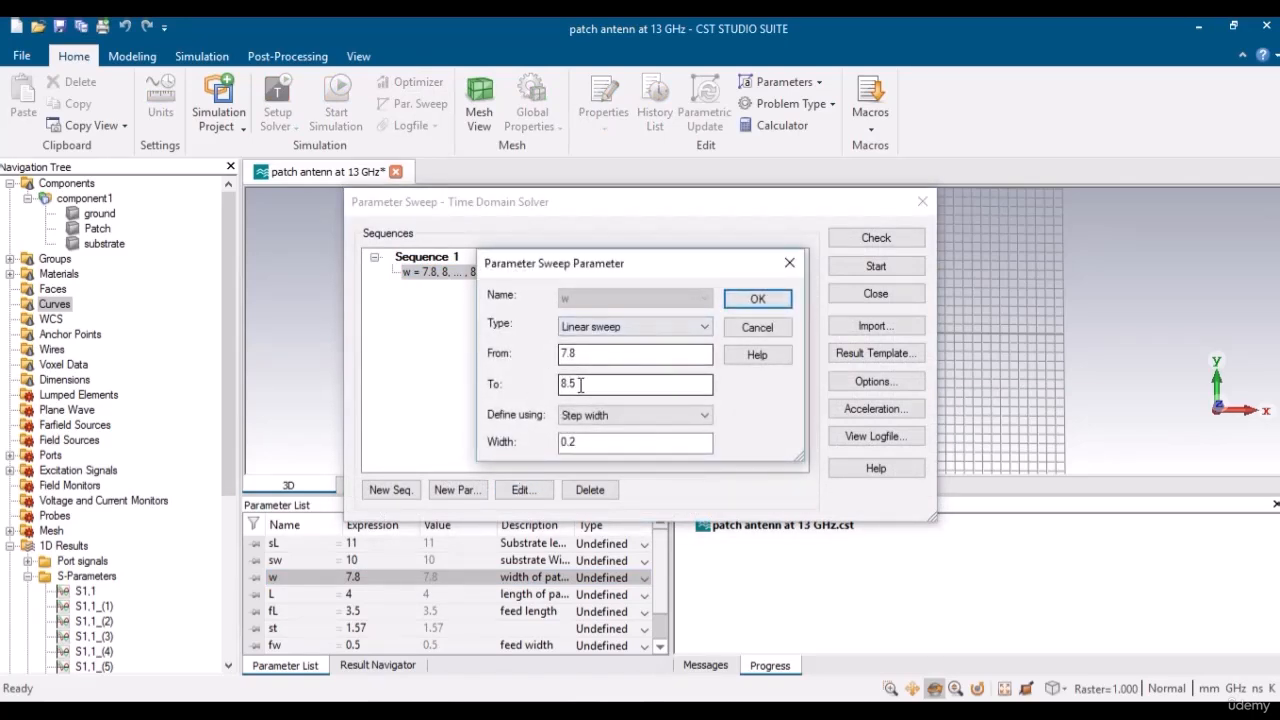
key("BackSpace")
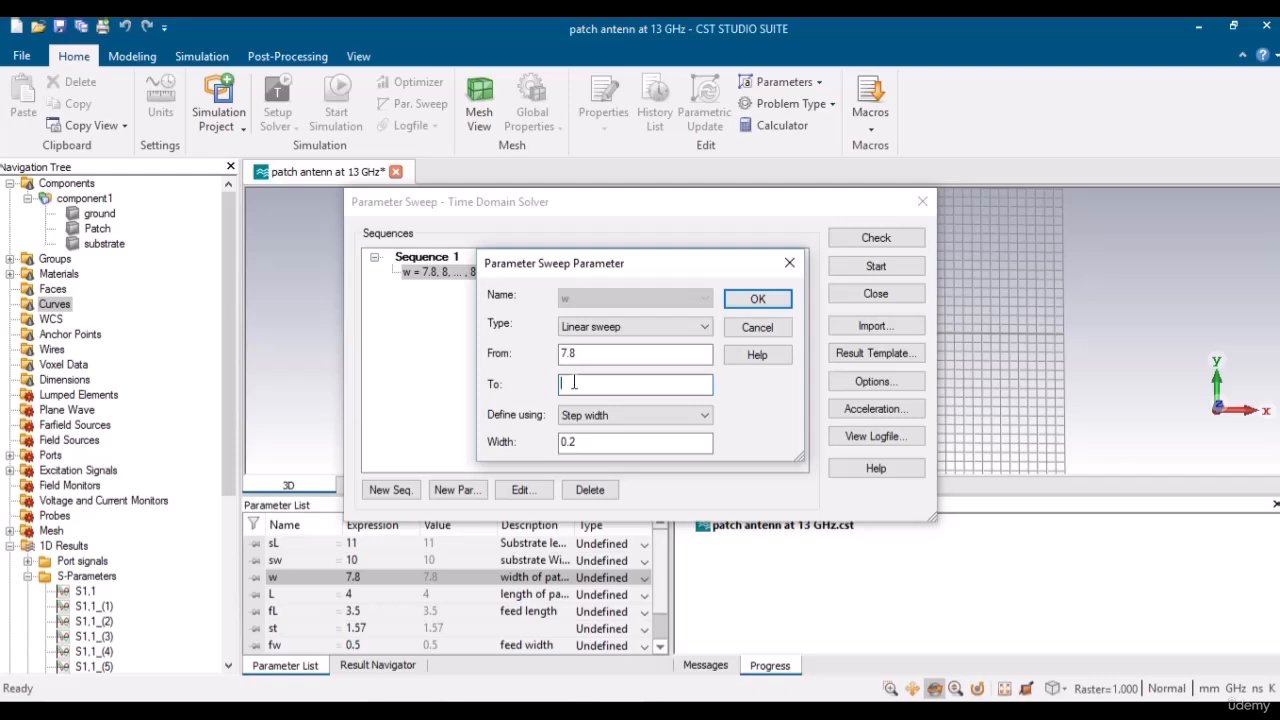
left_click(585, 415)
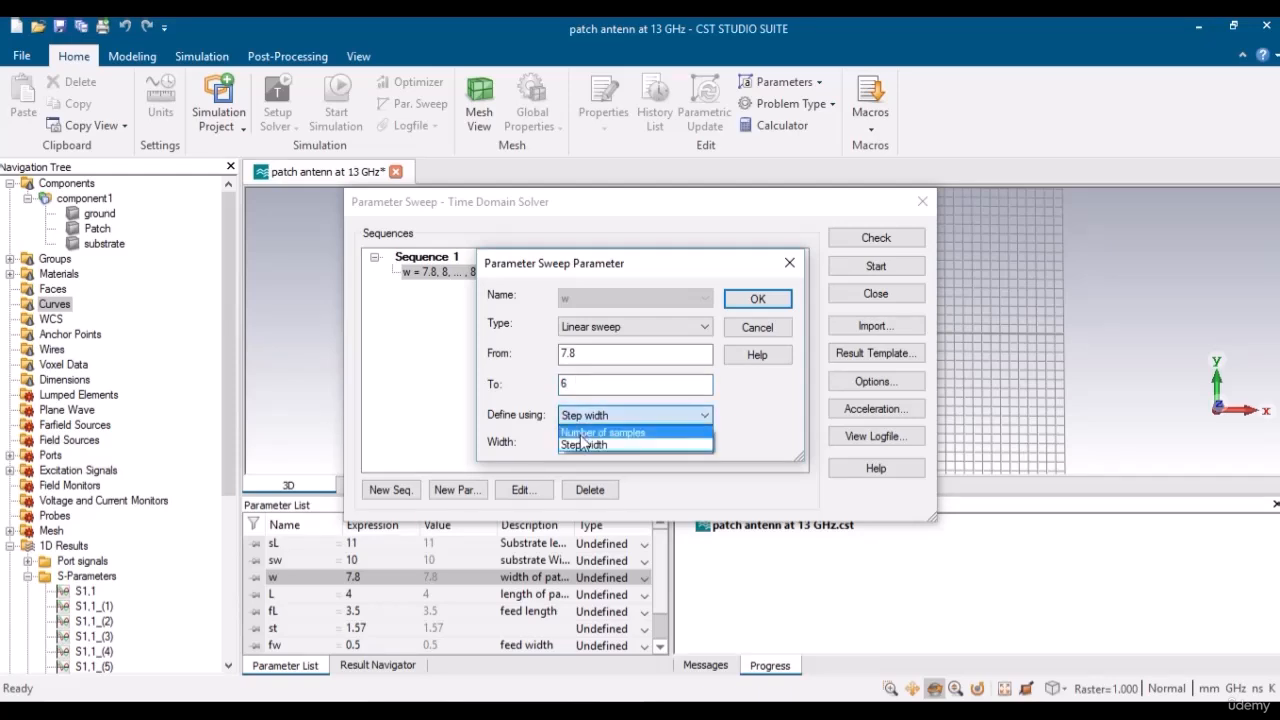
left_click(581, 444)
left_click(581, 441)
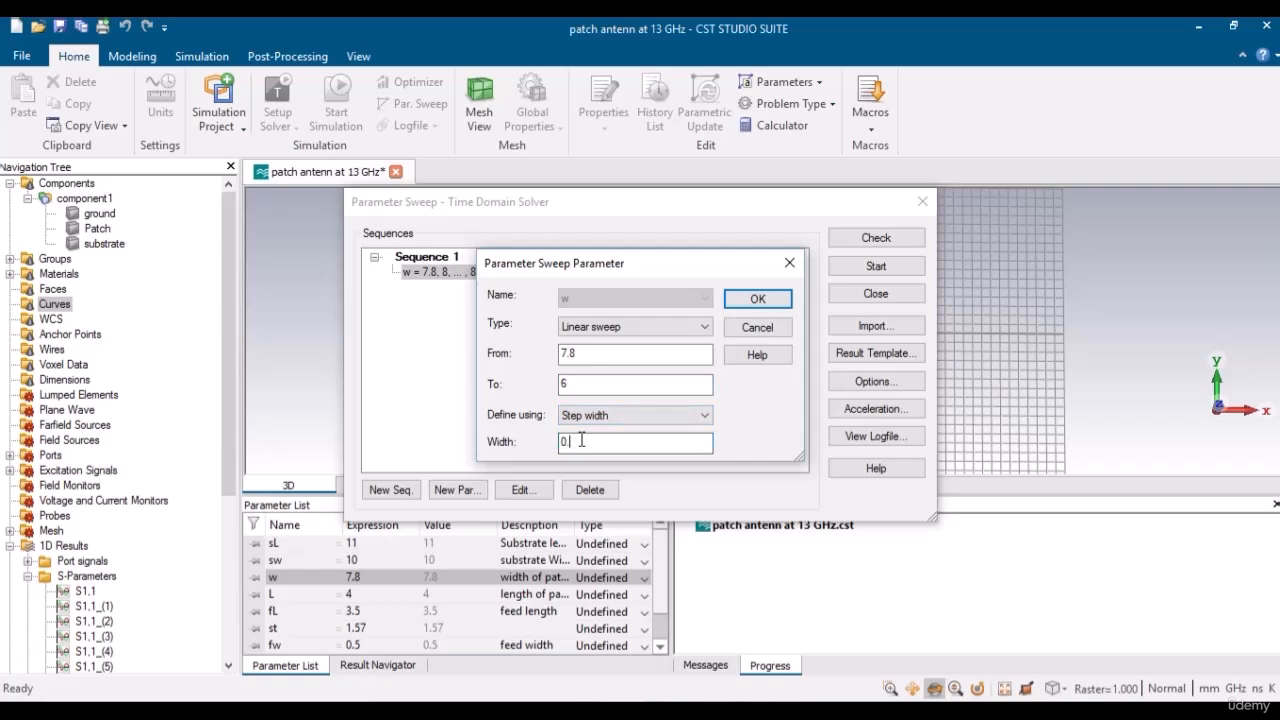
left_click(757, 299)
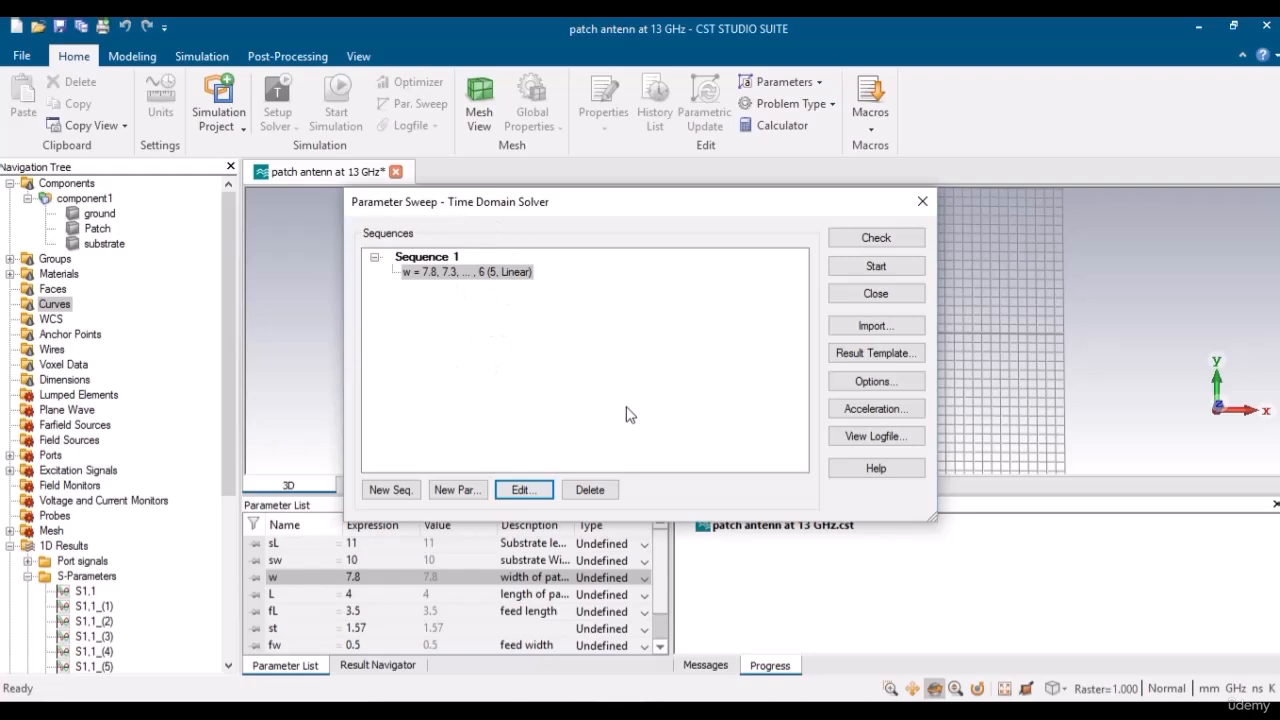
left_click(864, 266)
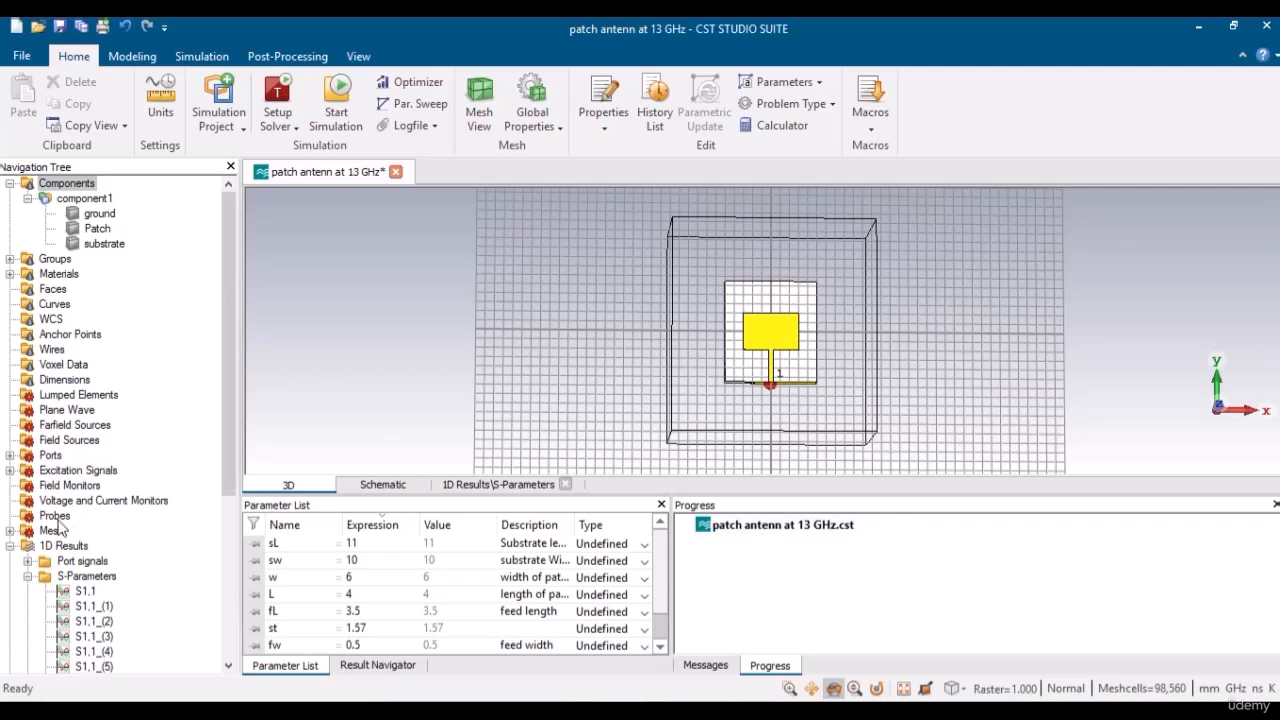
Display the S-parameter magnitude plot from the 1D results.
left_click(94, 566)
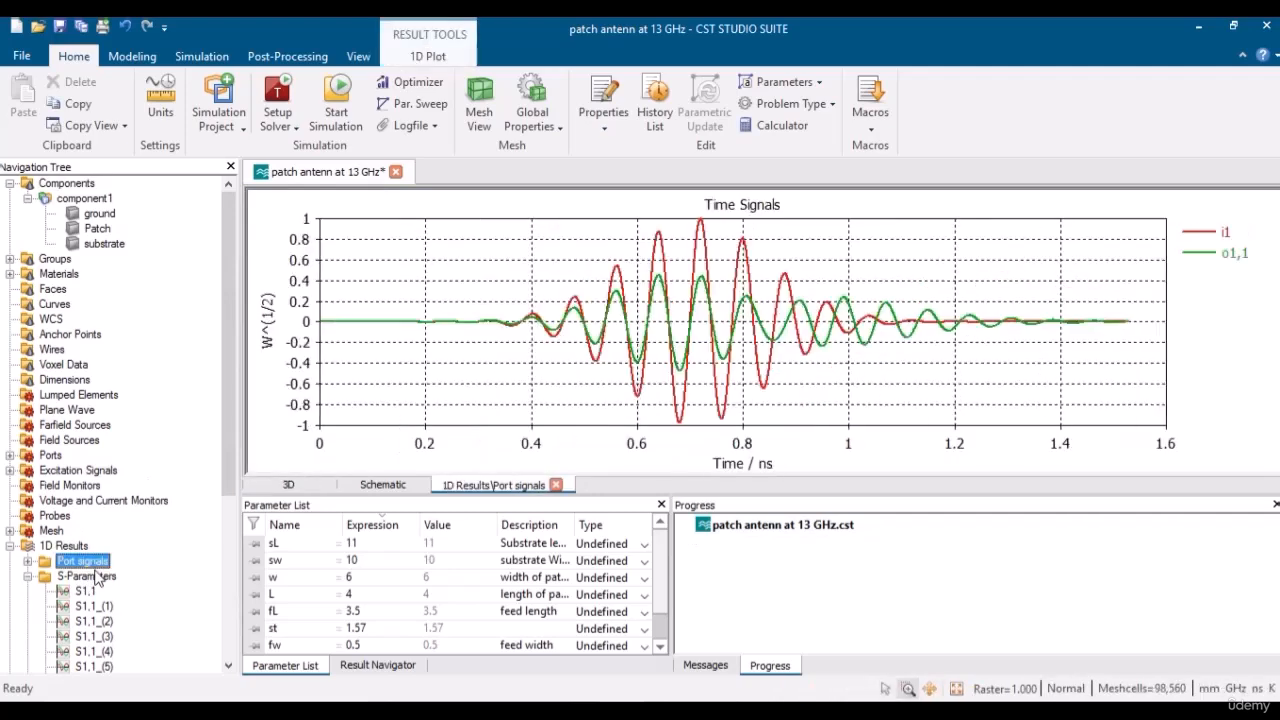
left_click(96, 574)
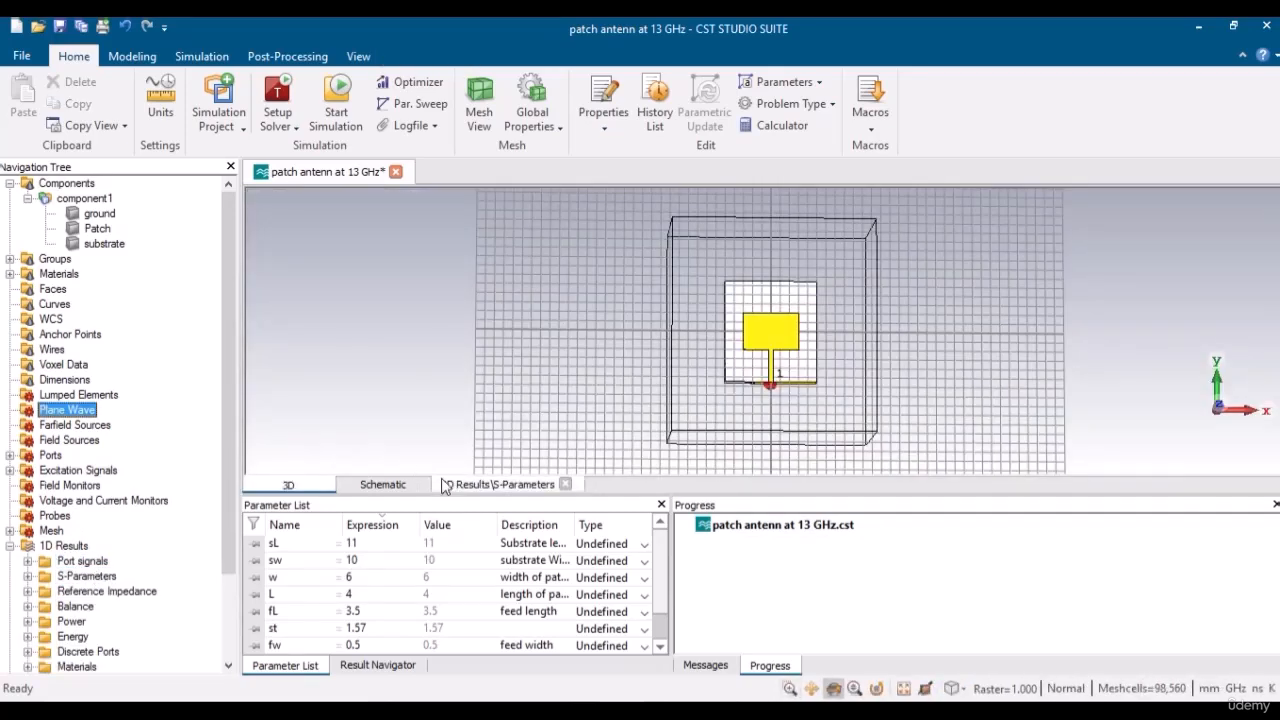
left_click(465, 488)
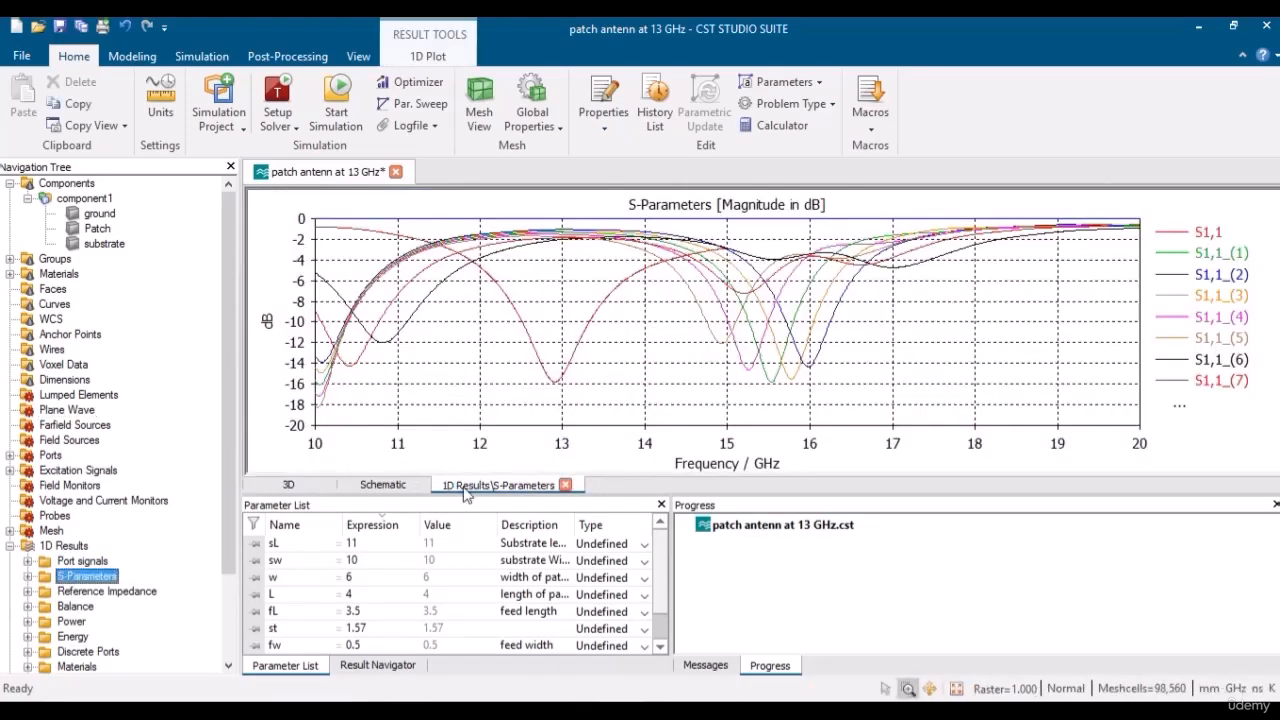
Review the list of sweep runs with their fL and w values in the Result Navigator.
left_click(382, 666)
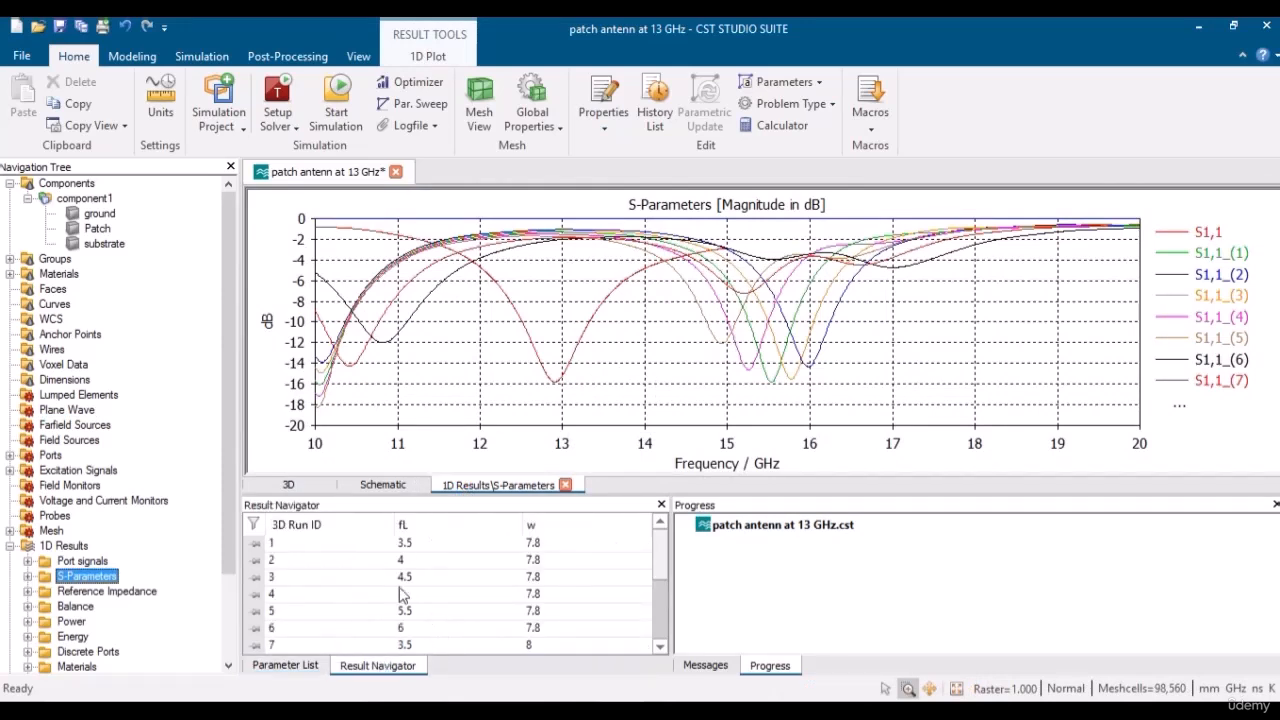
left_click(659, 647)
left_click(659, 647)
left_click(659, 647)
left_click(659, 647)
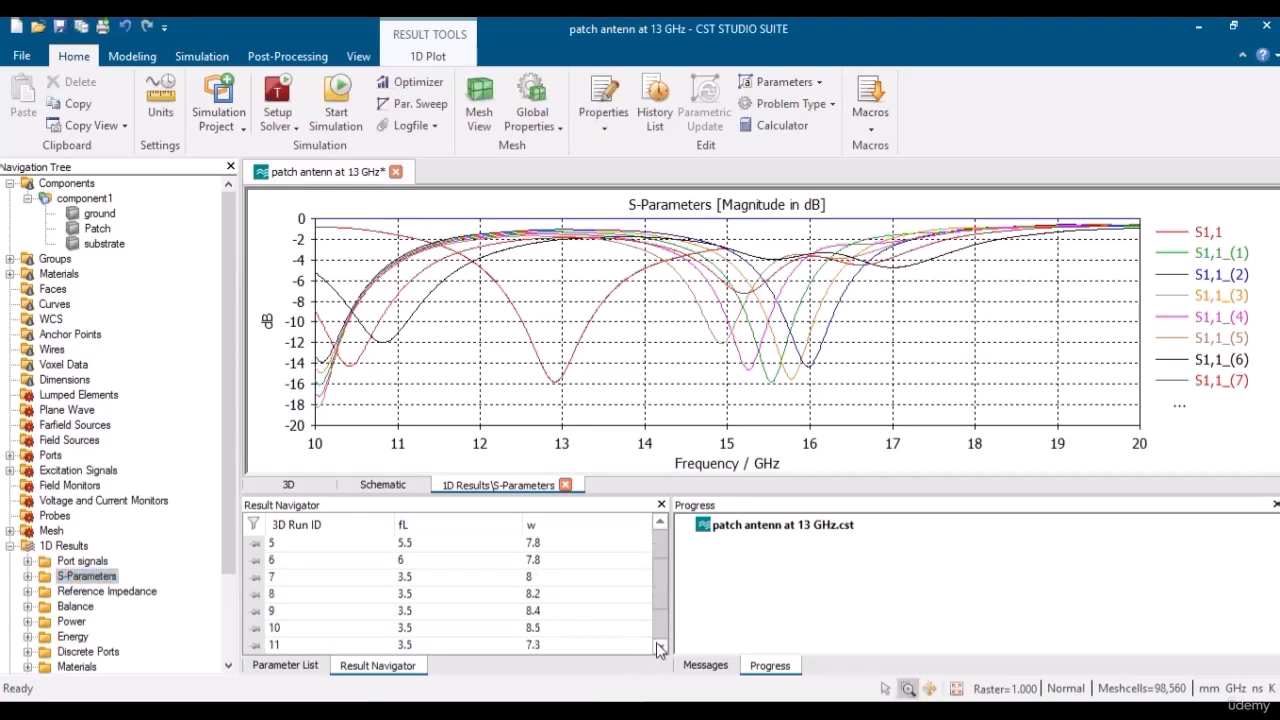
left_click(659, 647)
left_click(659, 647)
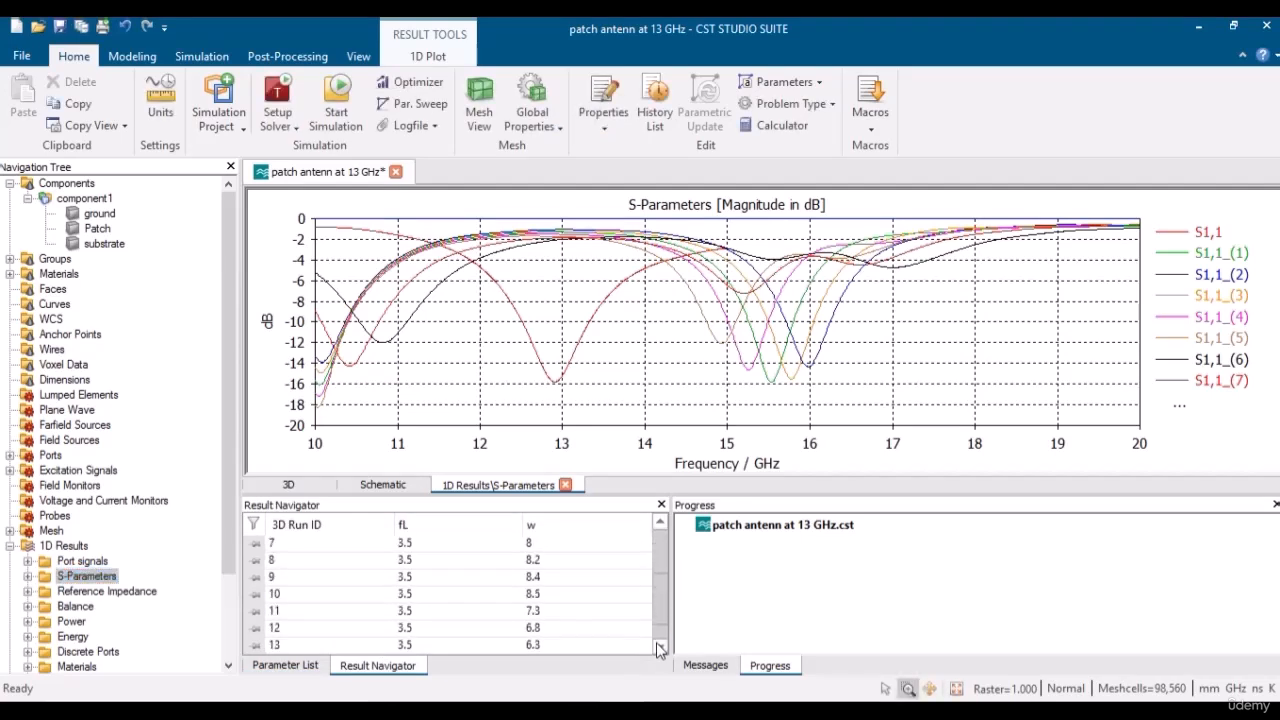
left_click(659, 647)
left_click(659, 647)
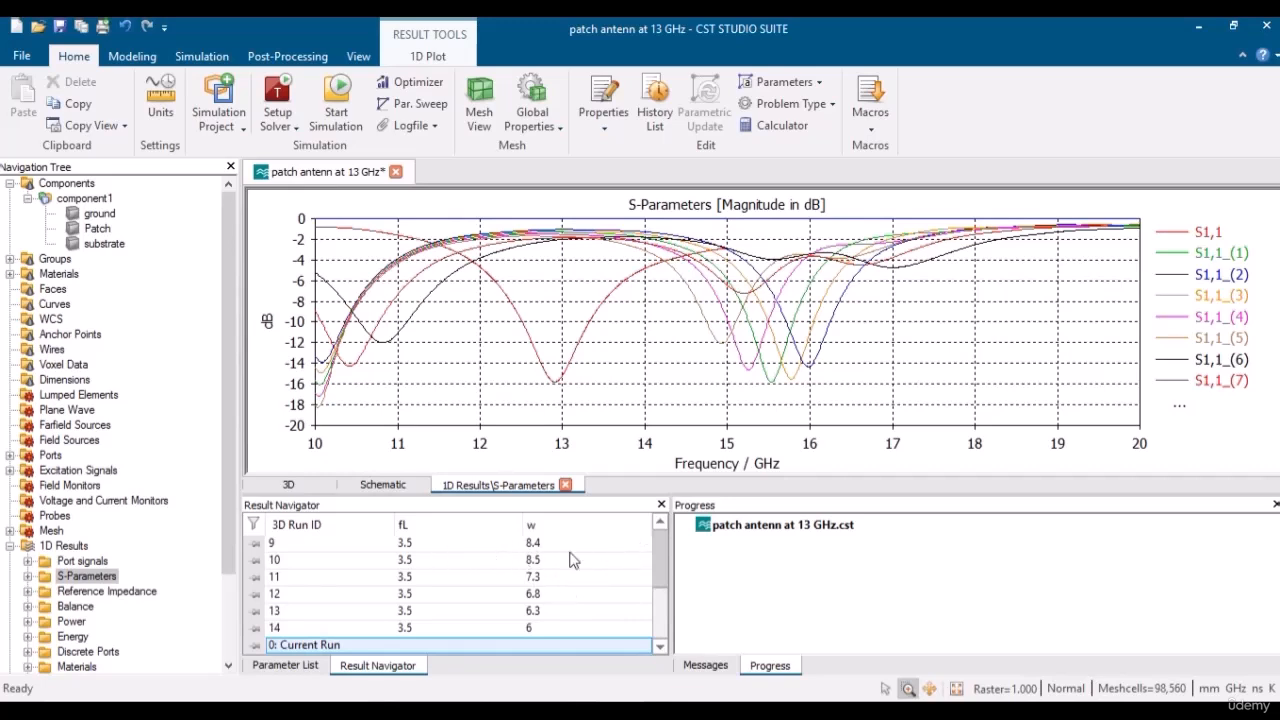
left_click(660, 524)
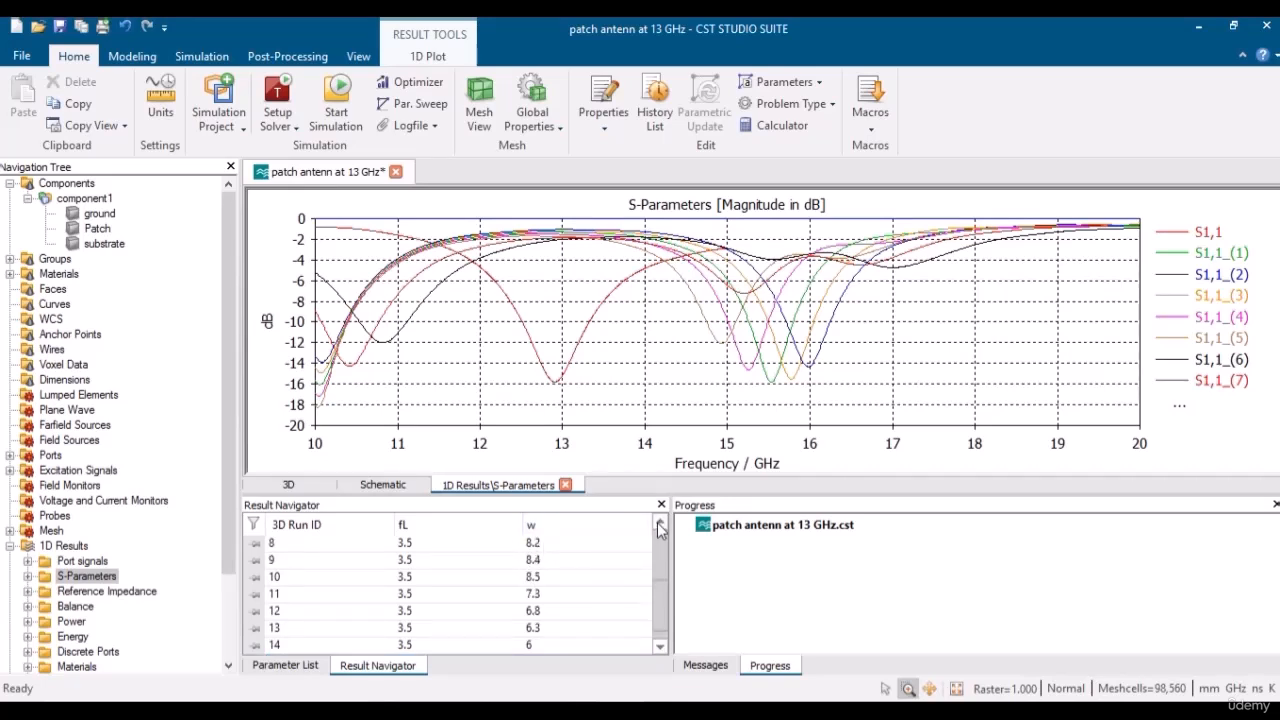
left_click(660, 524)
left_click(660, 524)
left_click(660, 524)
left_click(660, 524)
left_click(660, 524)
left_click(660, 524)
left_click(660, 524)
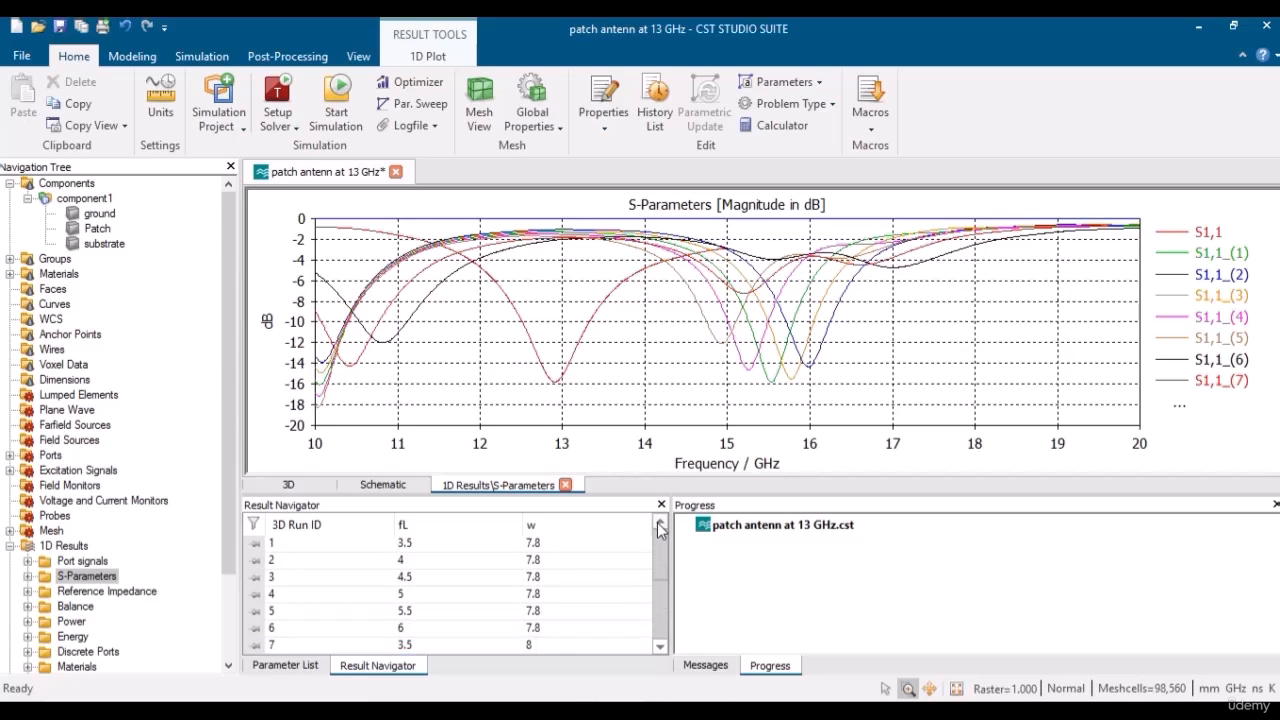
Examine the S1,1 curves run by run, from run 1 to run 12.
left_click(424, 543)
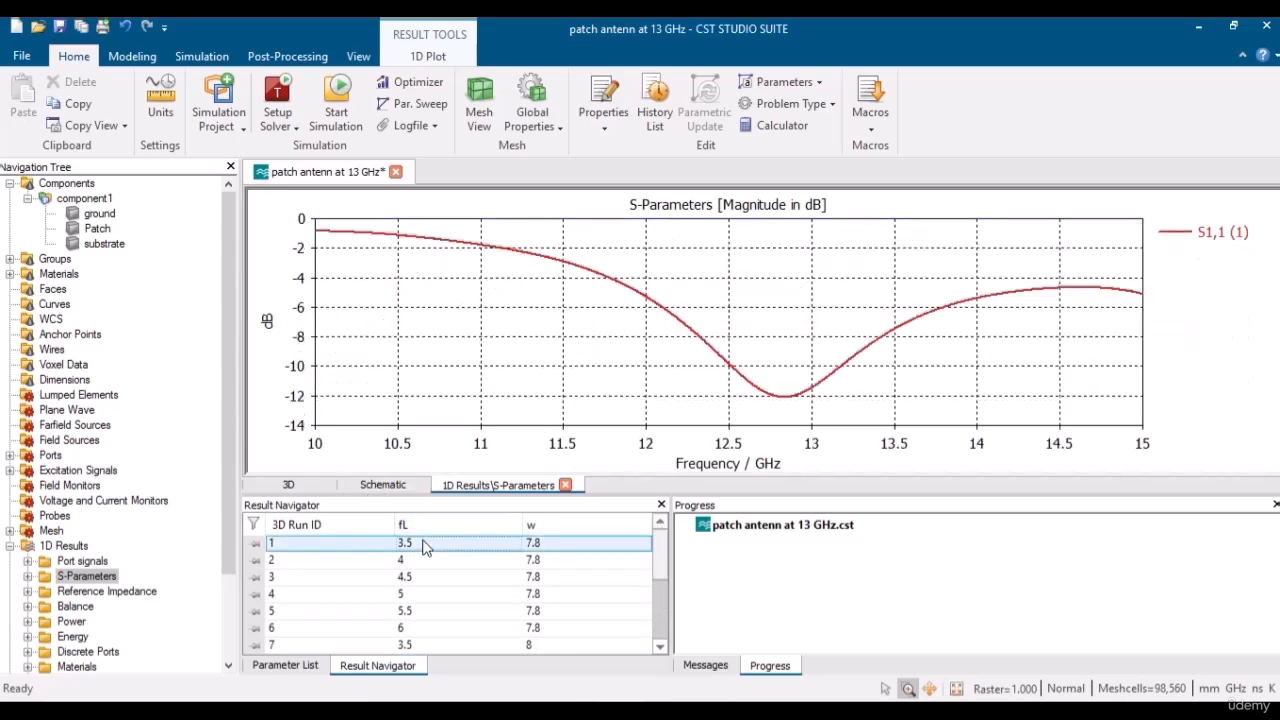
key("Down")
key("Down")
key("Down")
key("Down")
key("Down")
key("Down")
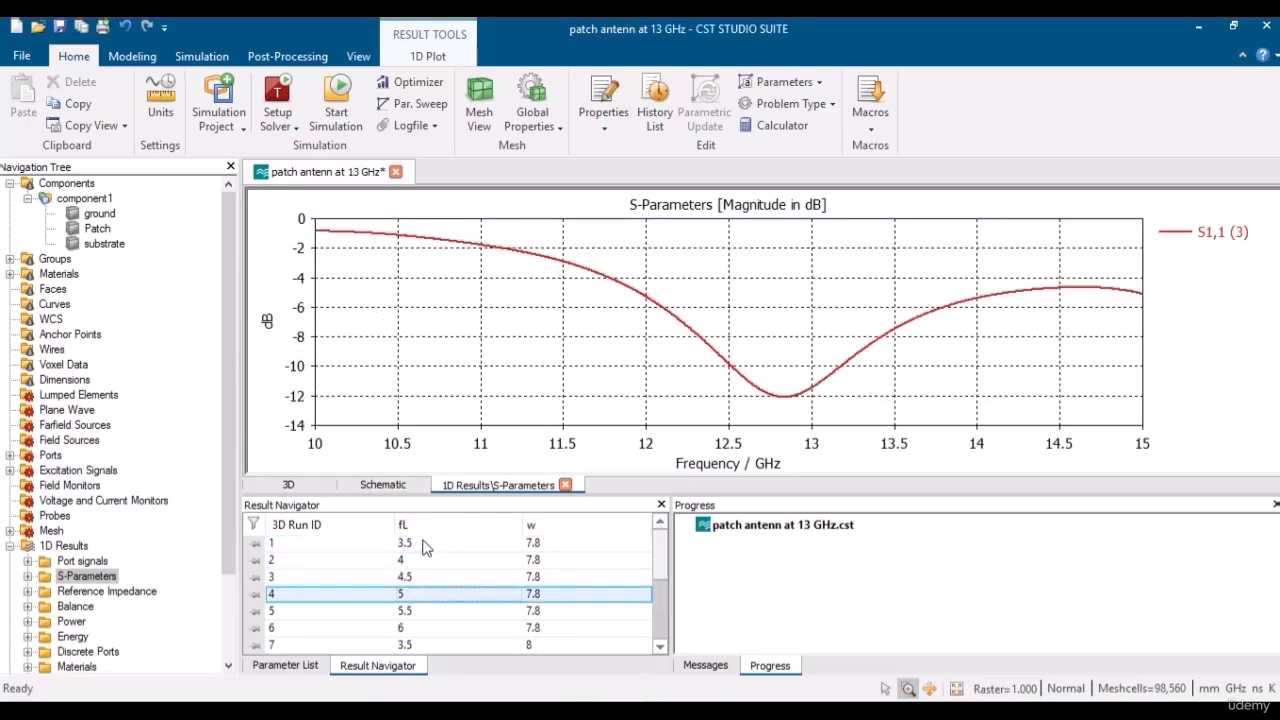
key("Down")
key("Down")
key("Down")
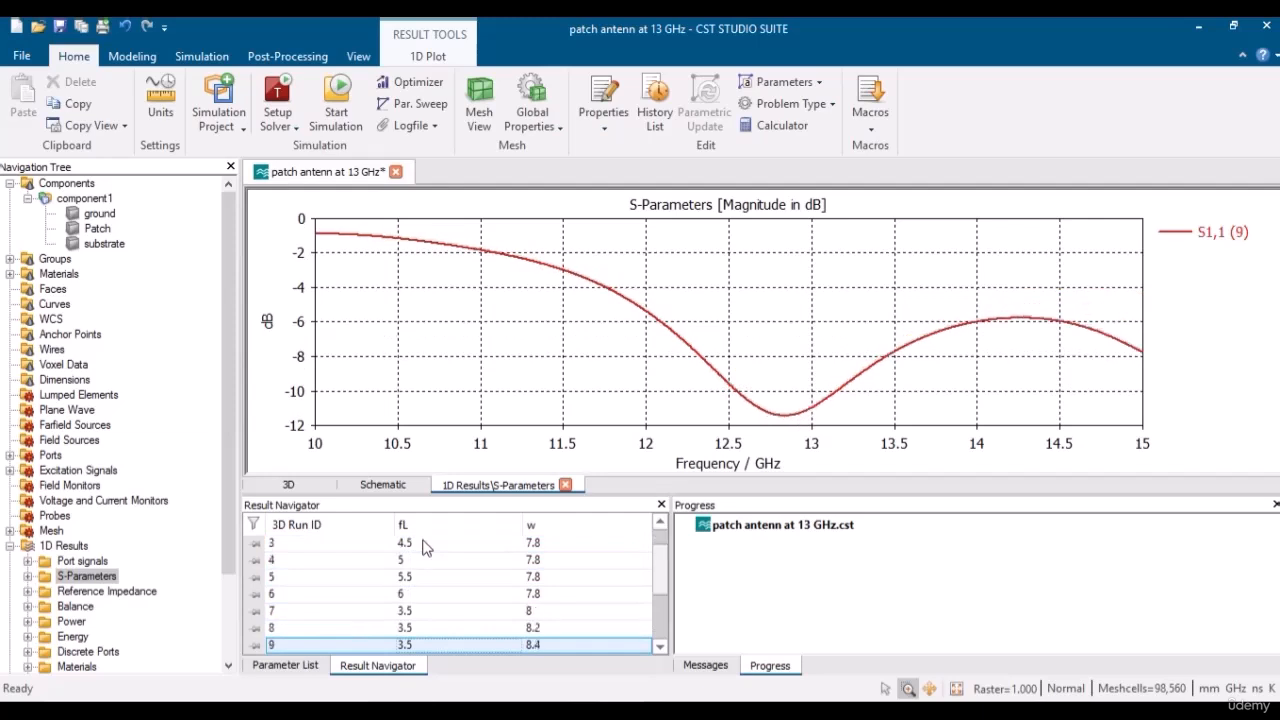
key("Down")
key("Down")
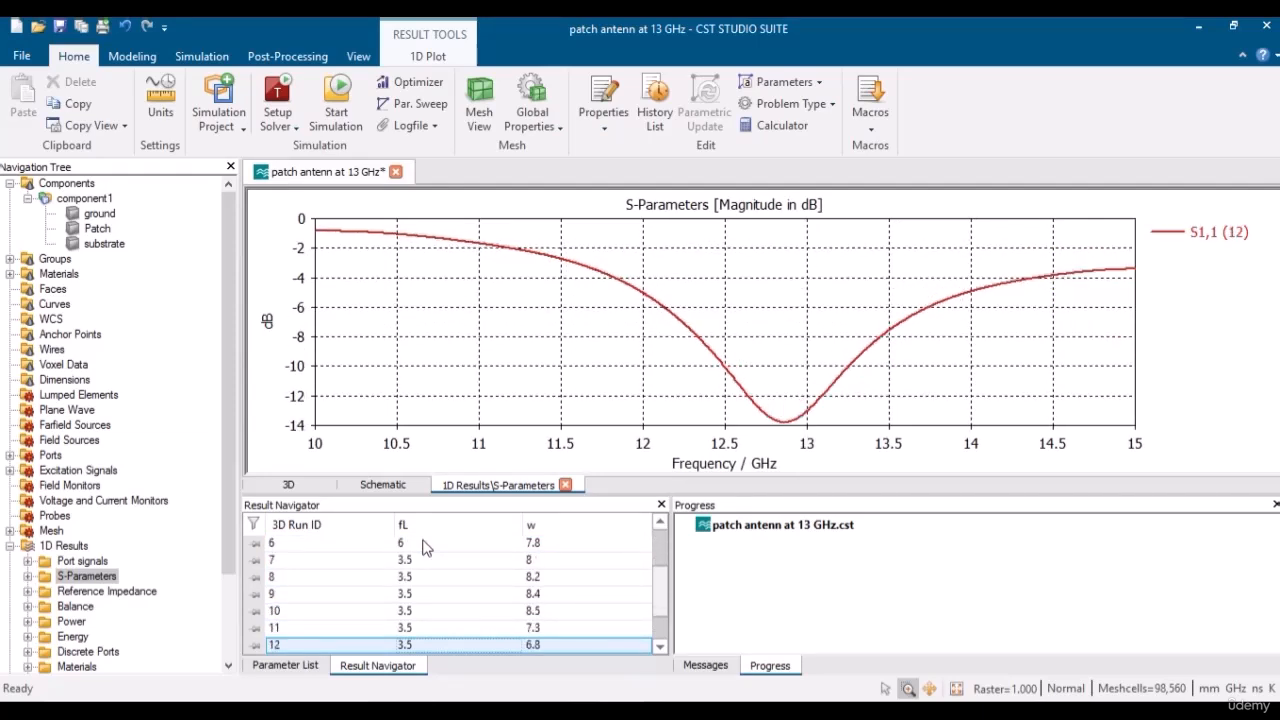
Compare the S1,1 curves of runs 11 and 12, and continue through run 13 to run 14.
key("Up")
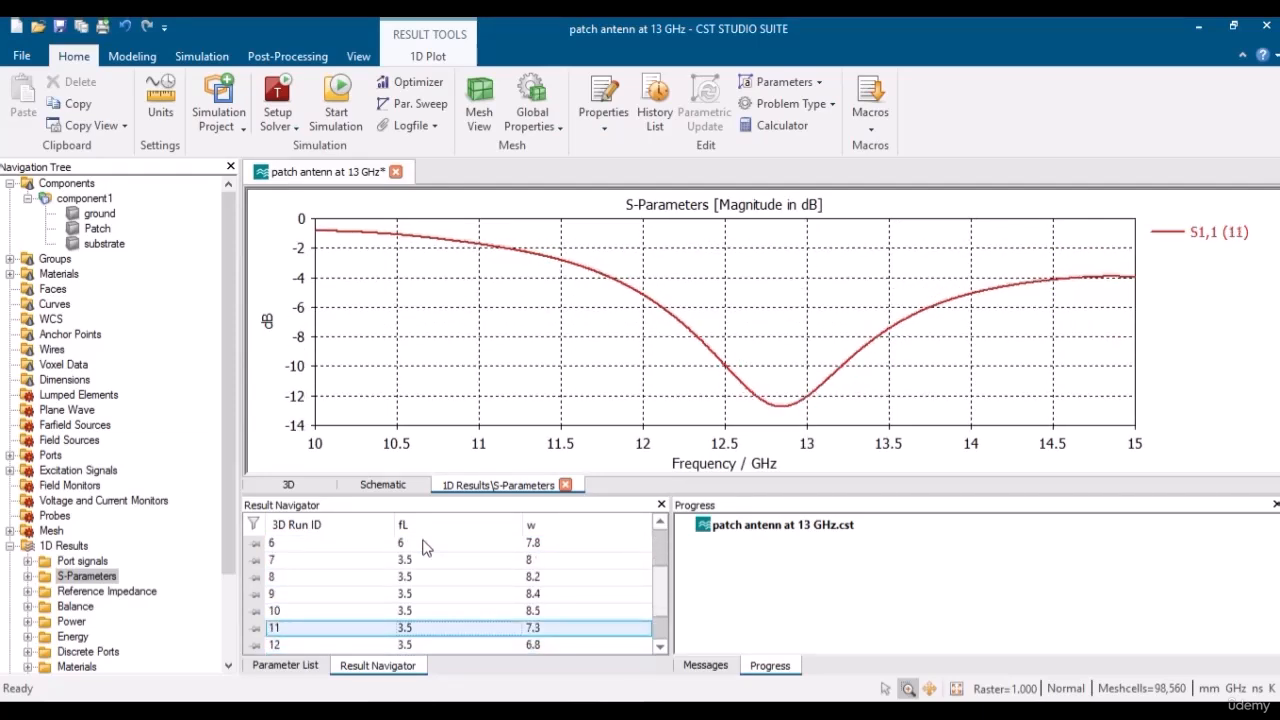
key("Down")
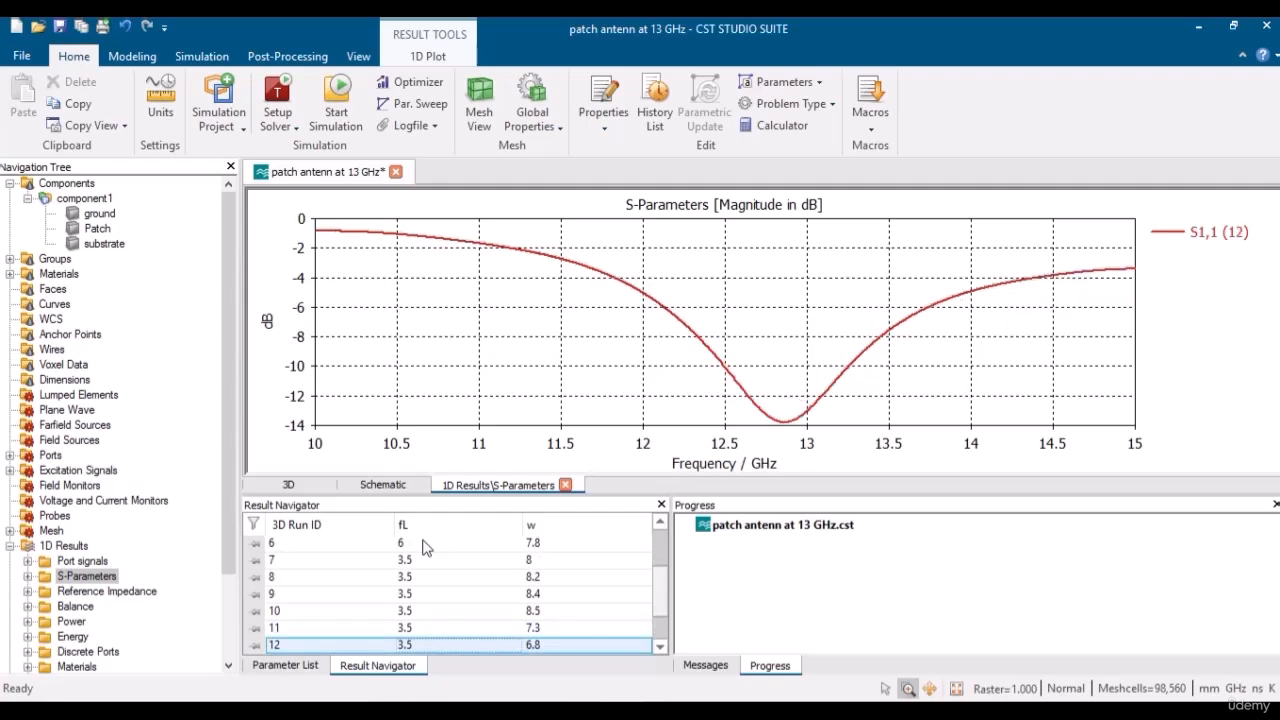
key("Up")
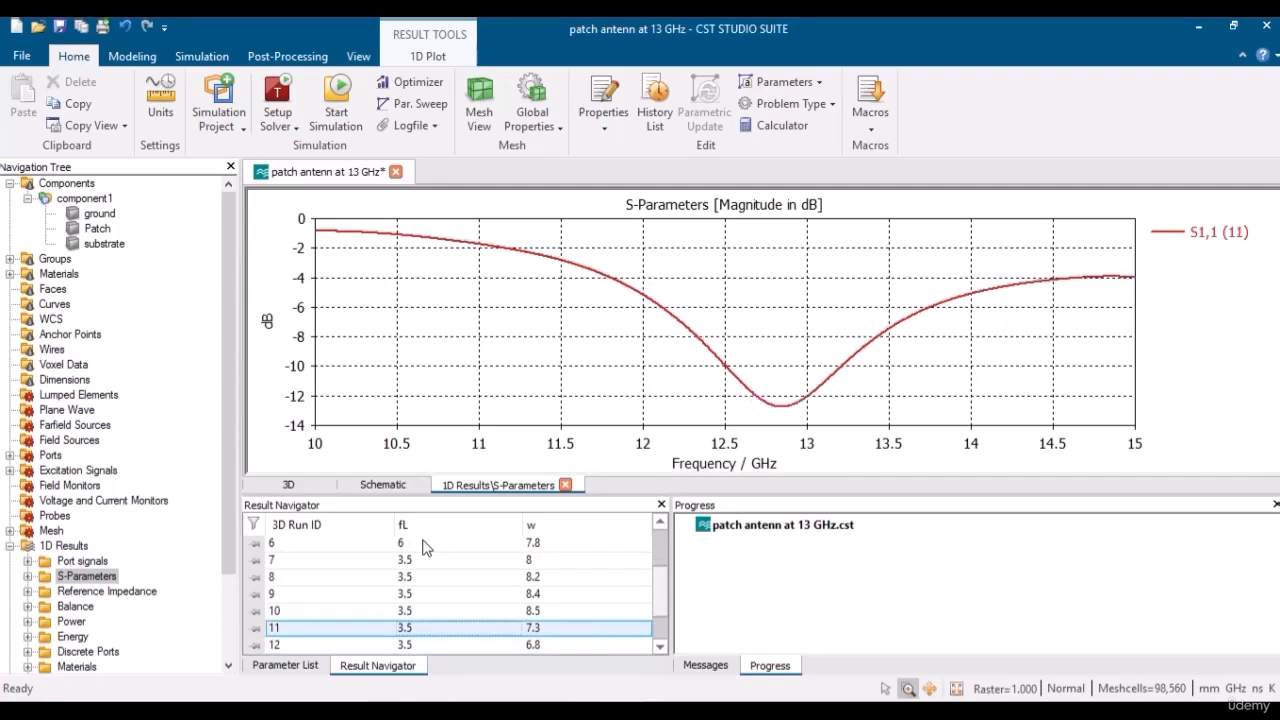
key("Down")
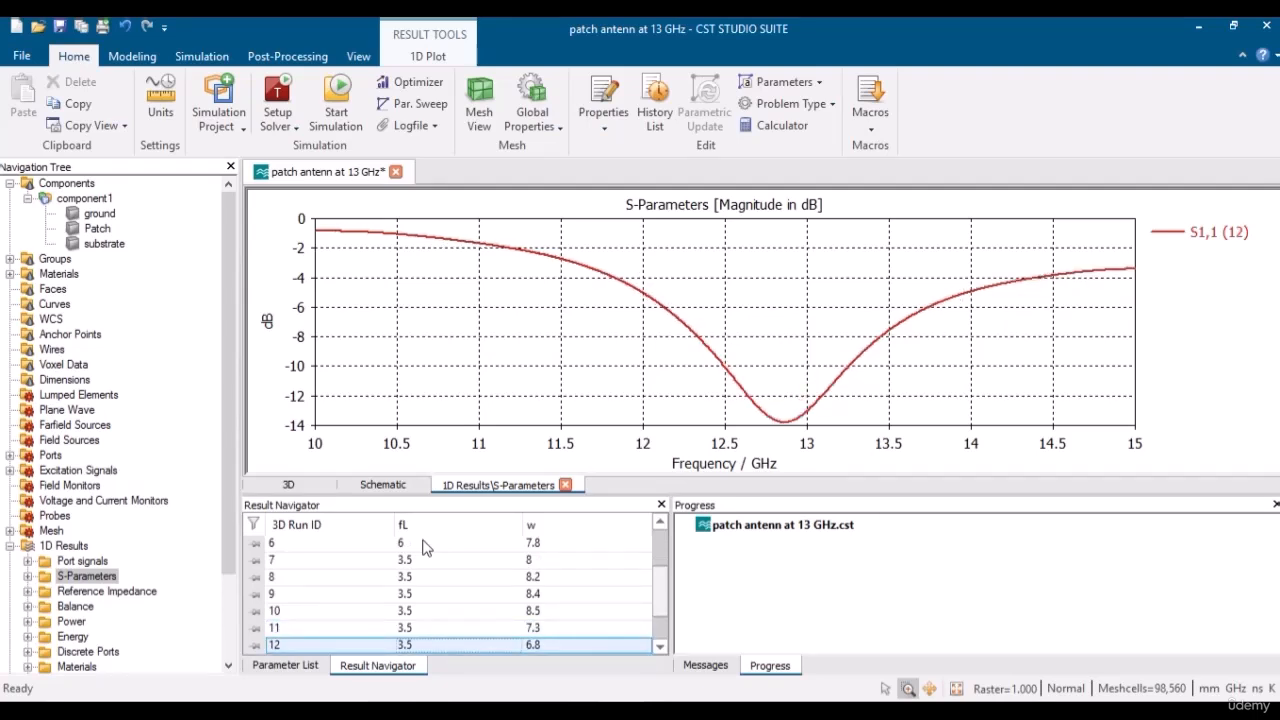
key("Down")
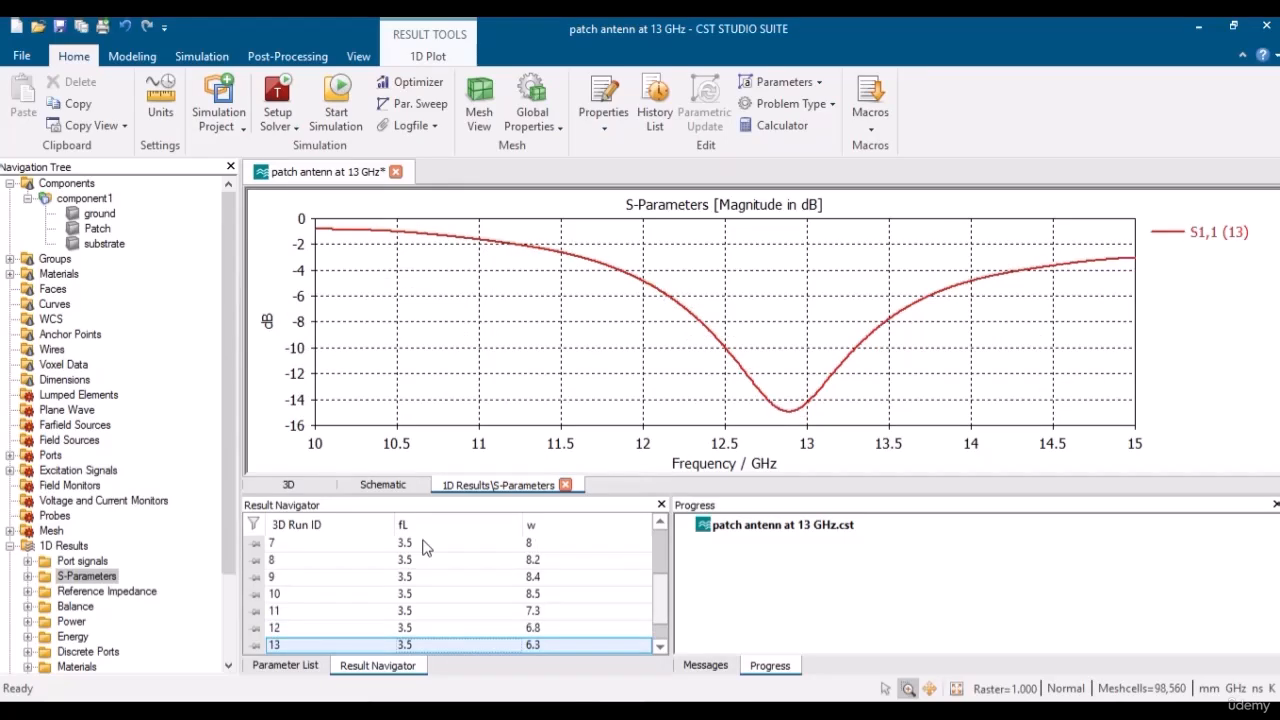
key("Down")
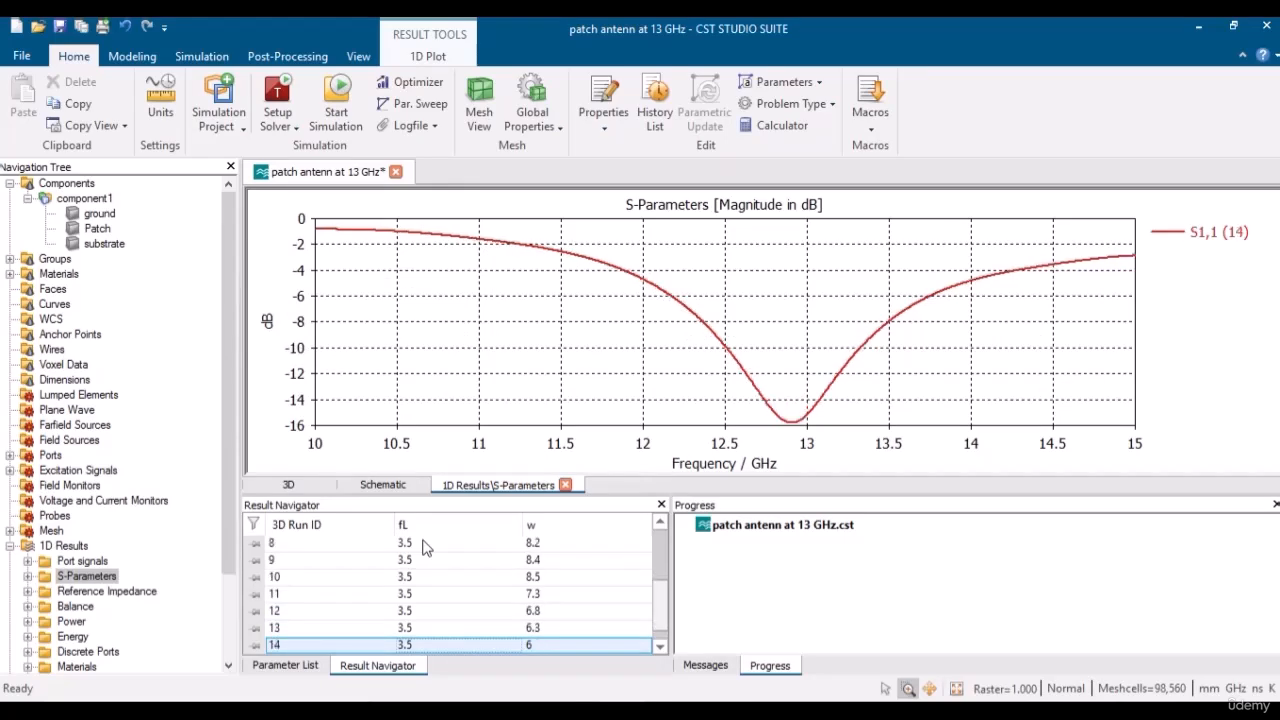
Check the current run and recheck the S1,1 curves of the decreasing-width runs, ending on run 14 with w = 6.
key("Down")
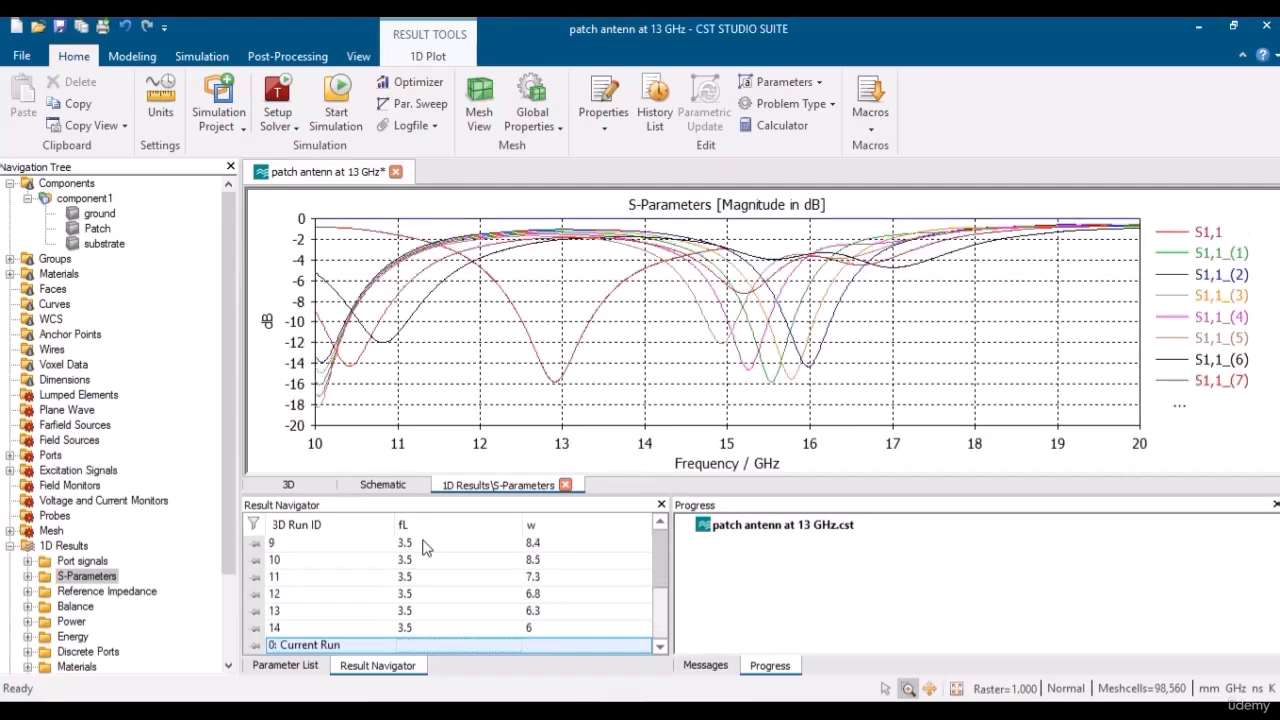
key("Up")
key("Up")
key("Down")
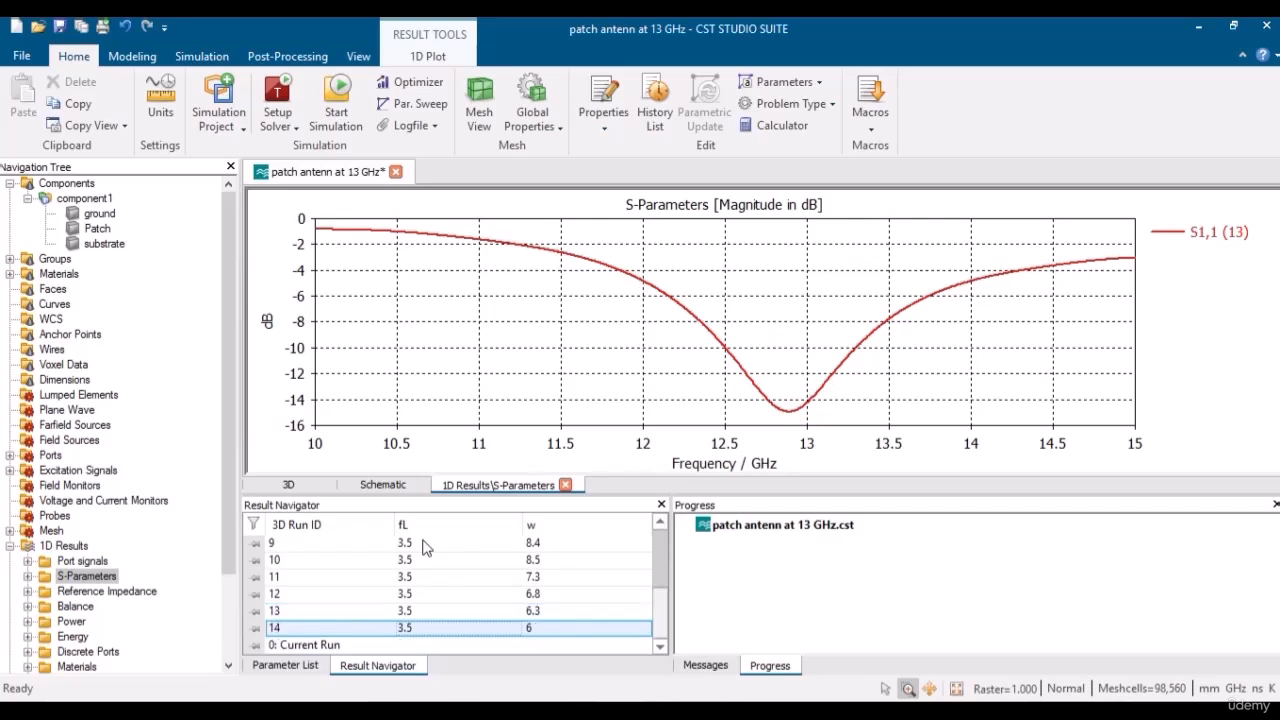
key("Up")
key("Up")
key("Up")
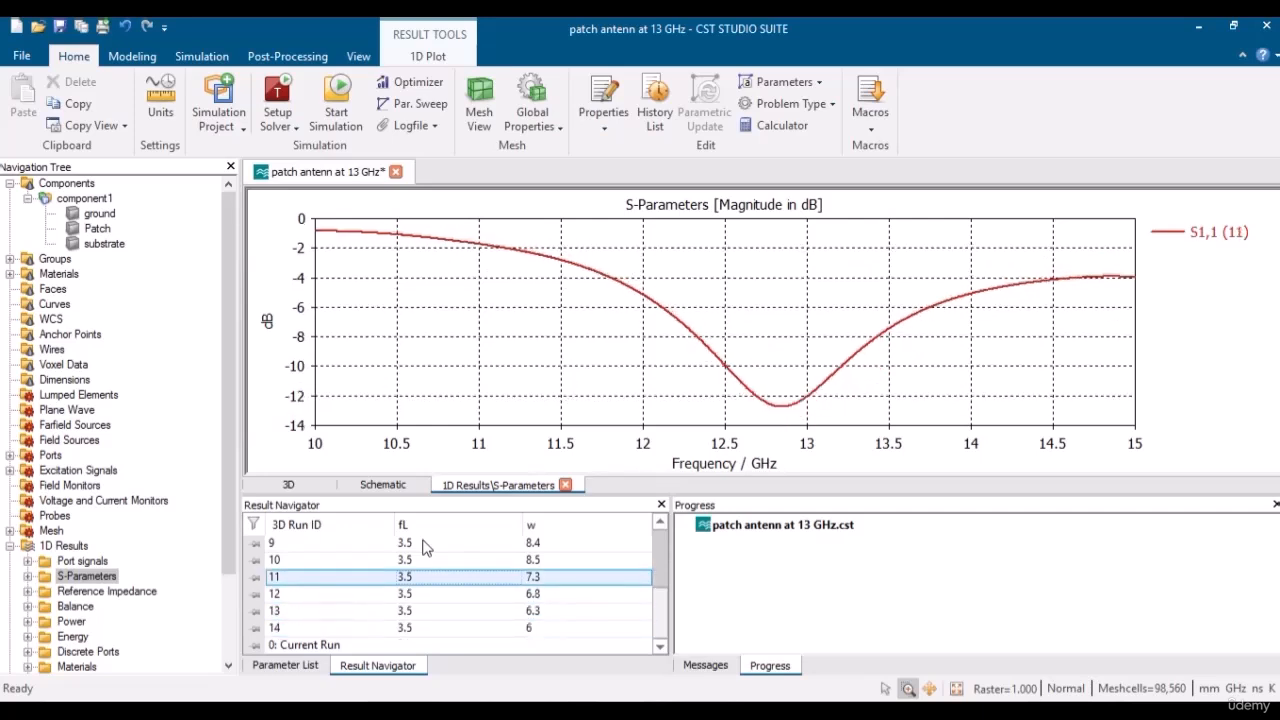
key("Up")
key("Down")
key("Down")
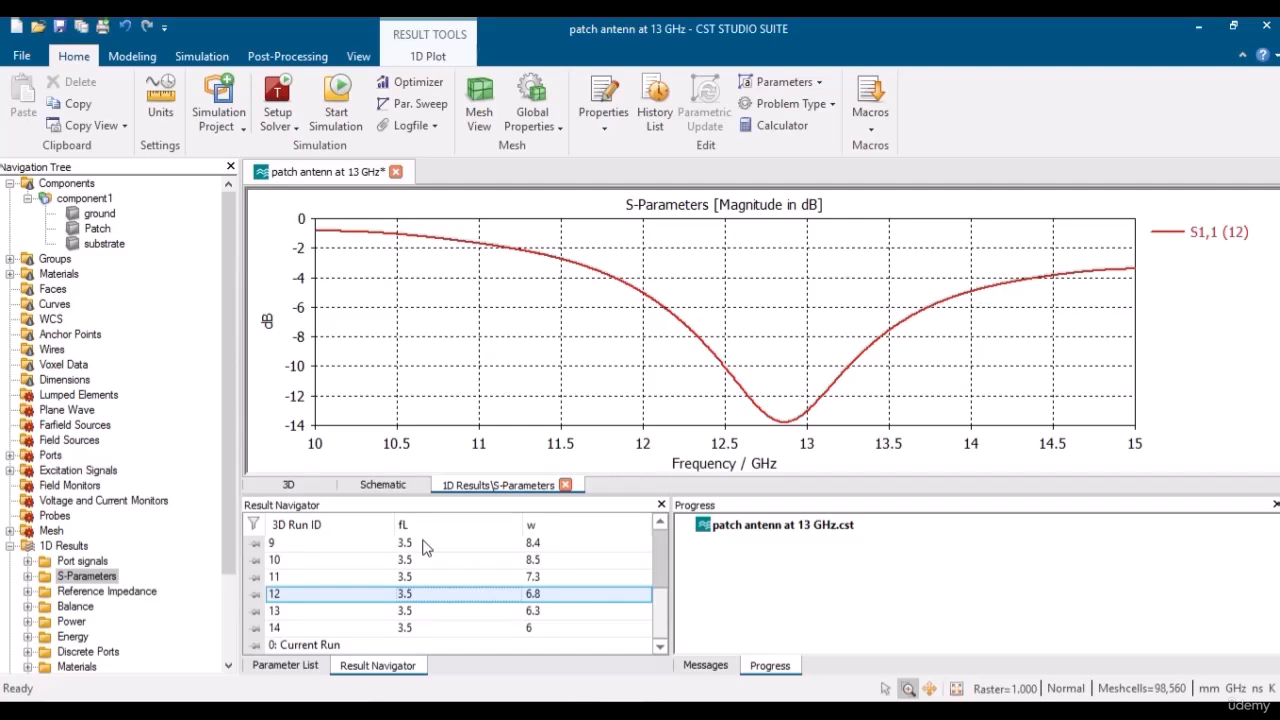
key("Down")
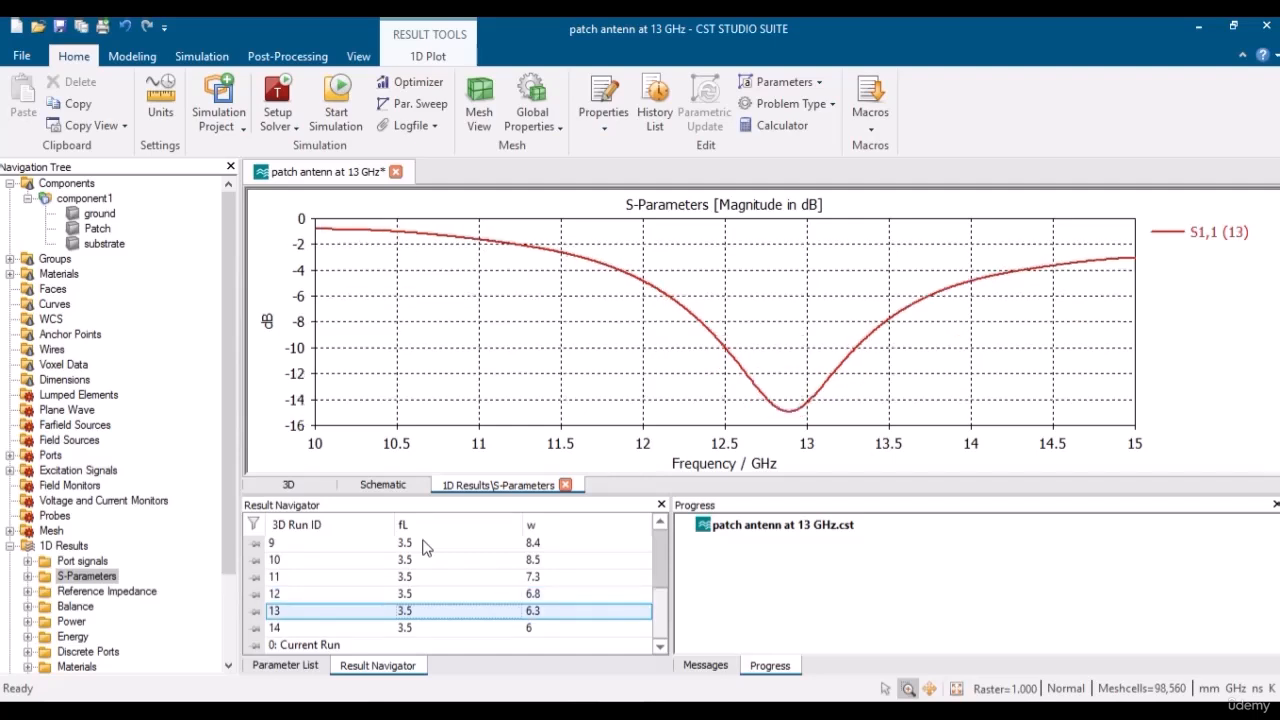
key("Down")
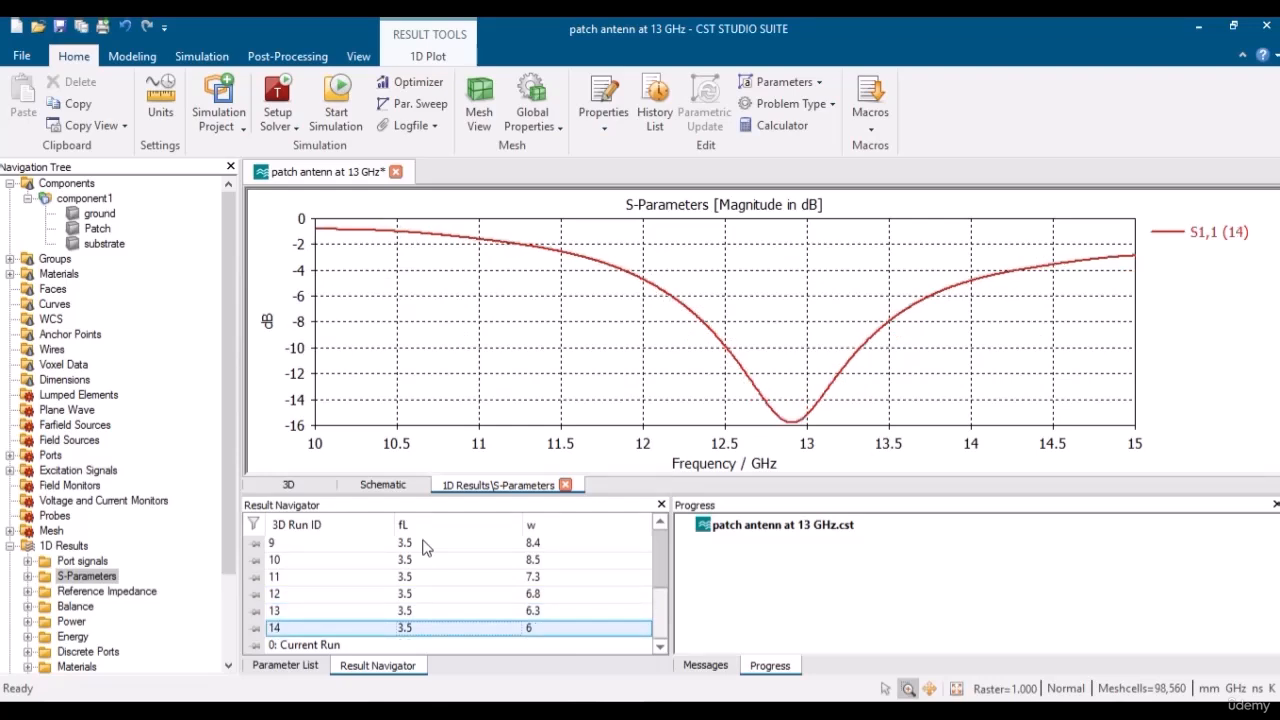
Change the linear sweep of w in Sequence 1 to run from 6 to 4.5.
left_click(287, 673)
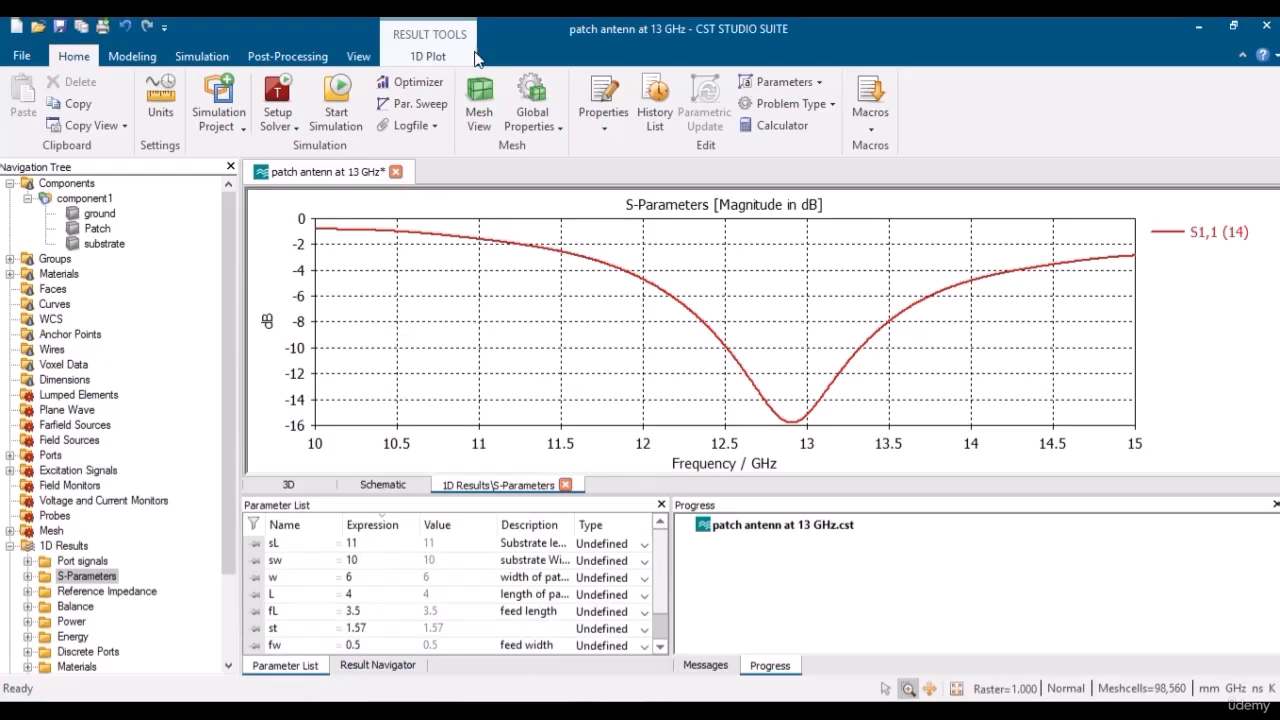
left_click(430, 105)
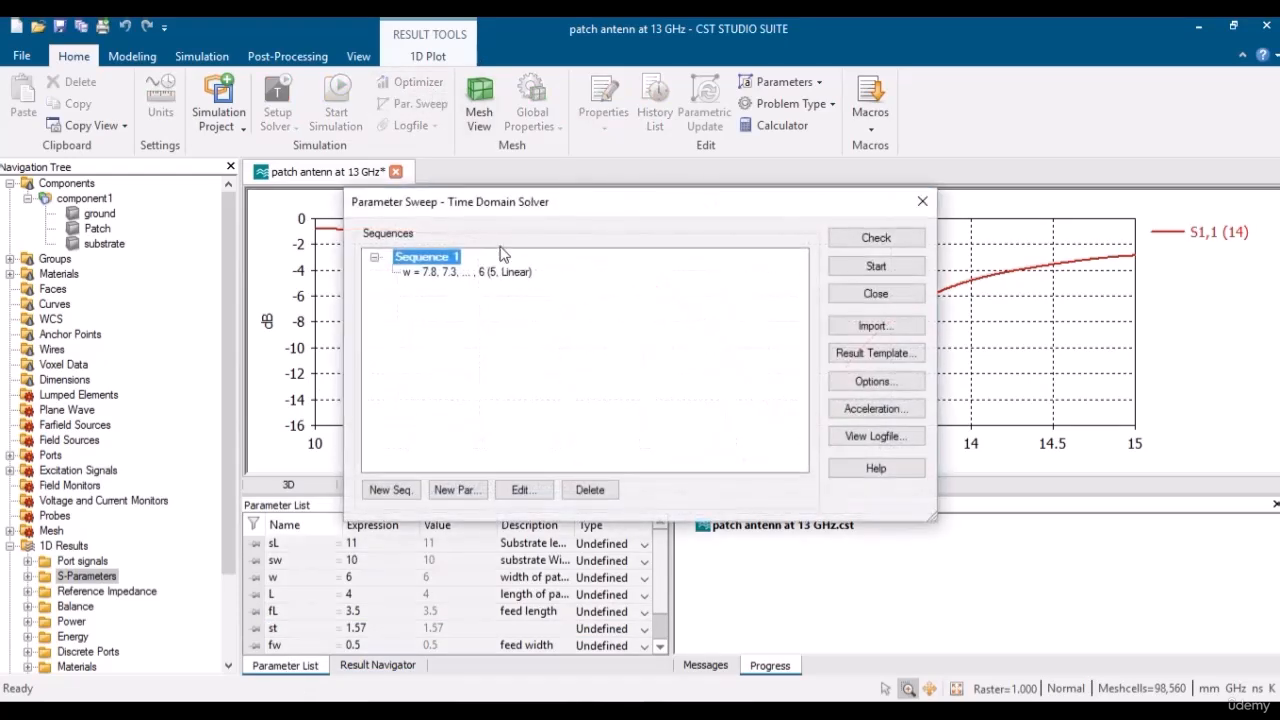
left_click(490, 278)
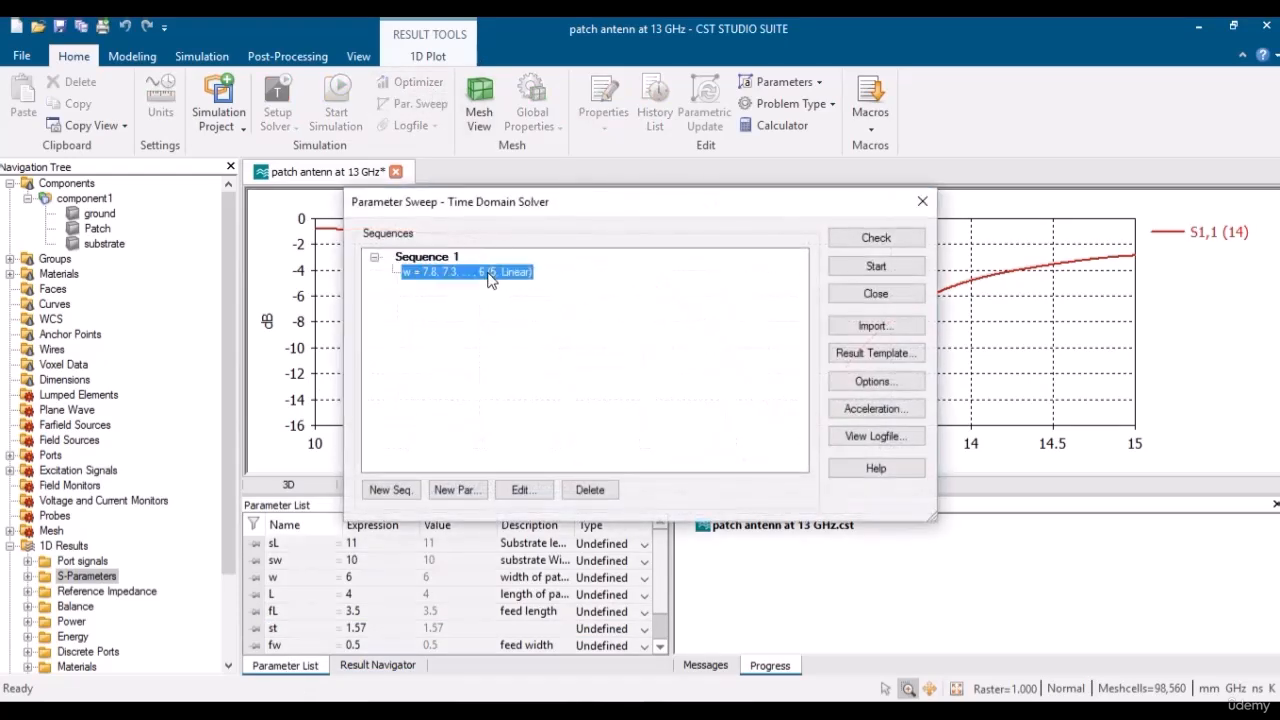
left_click(522, 490)
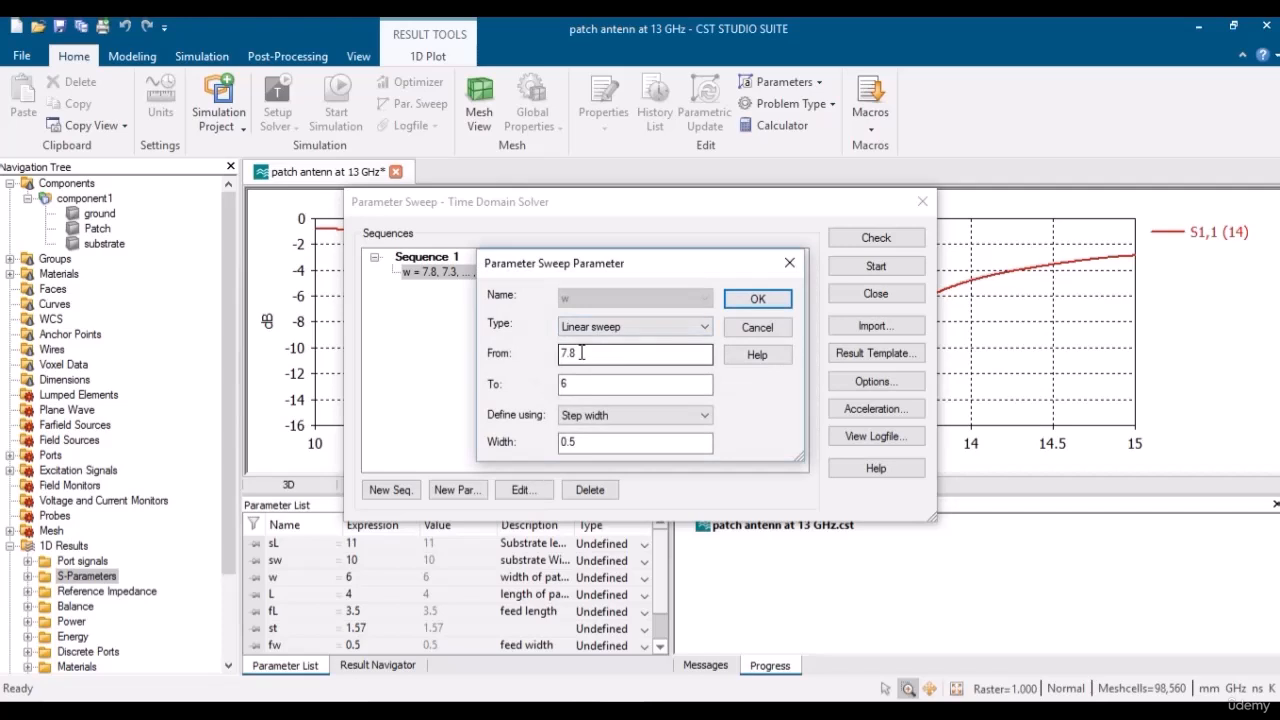
double_click(581, 353)
type("6")
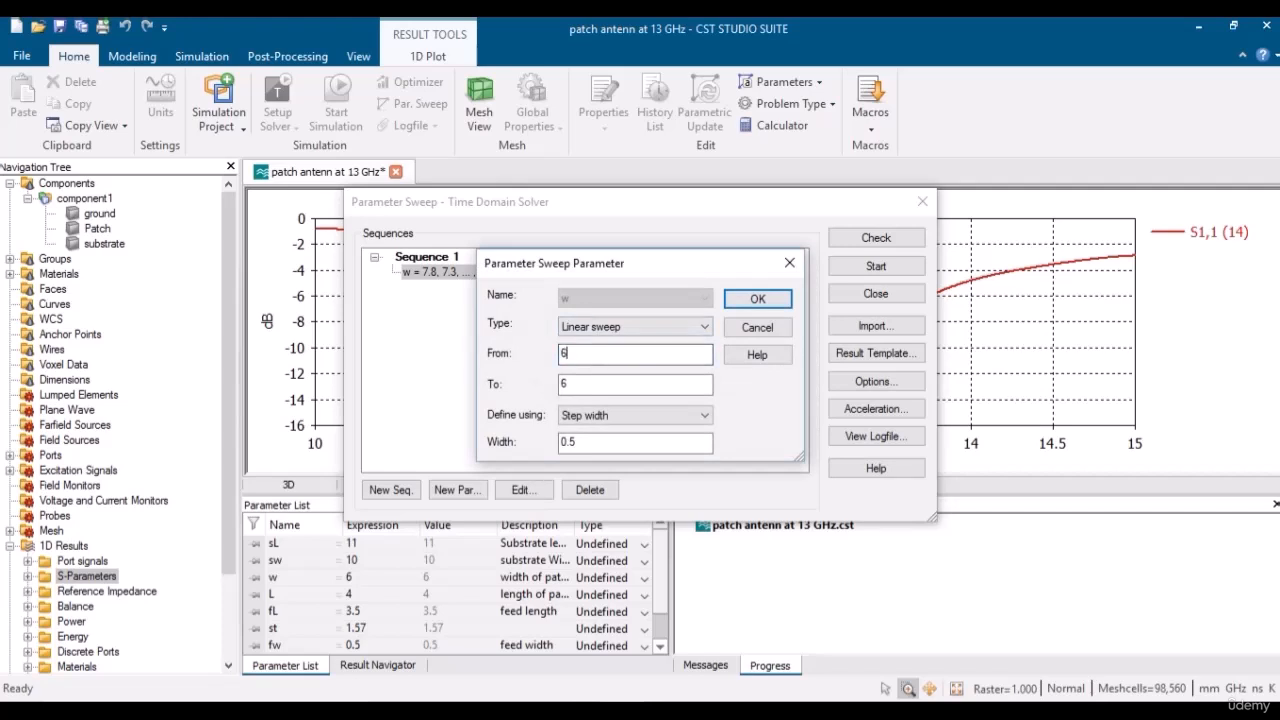
double_click(575, 385)
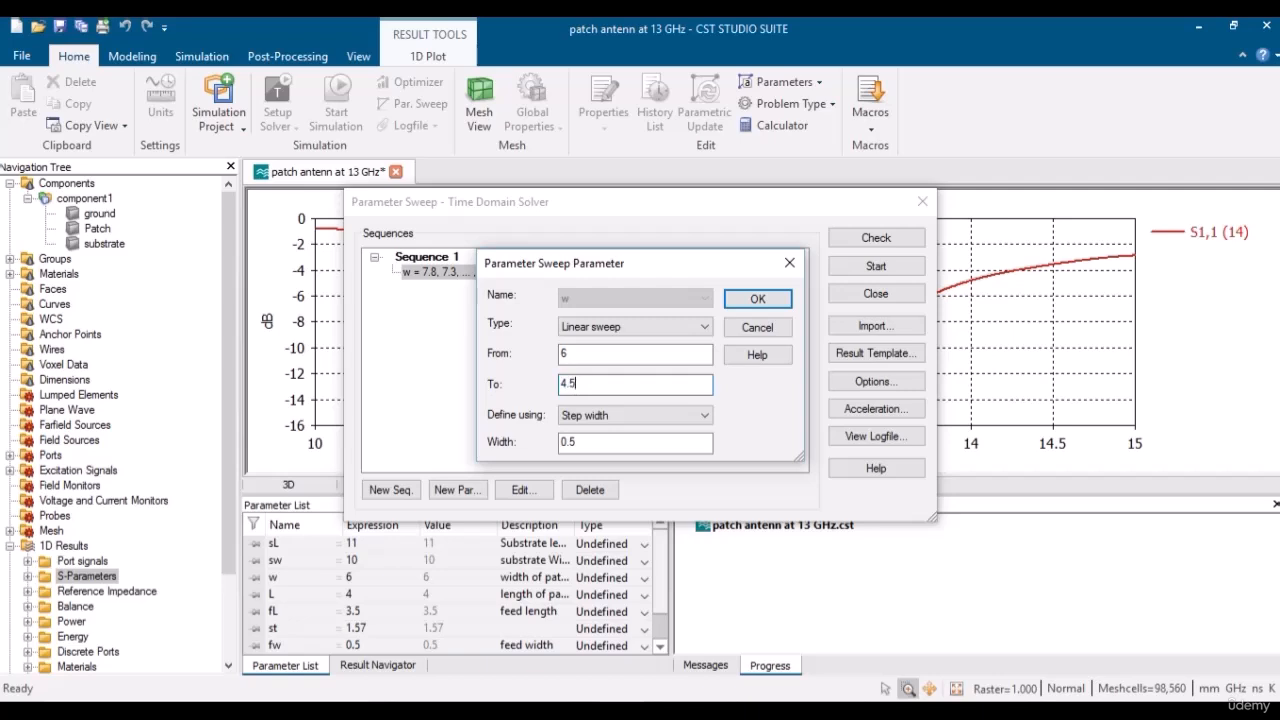
type("4.5")
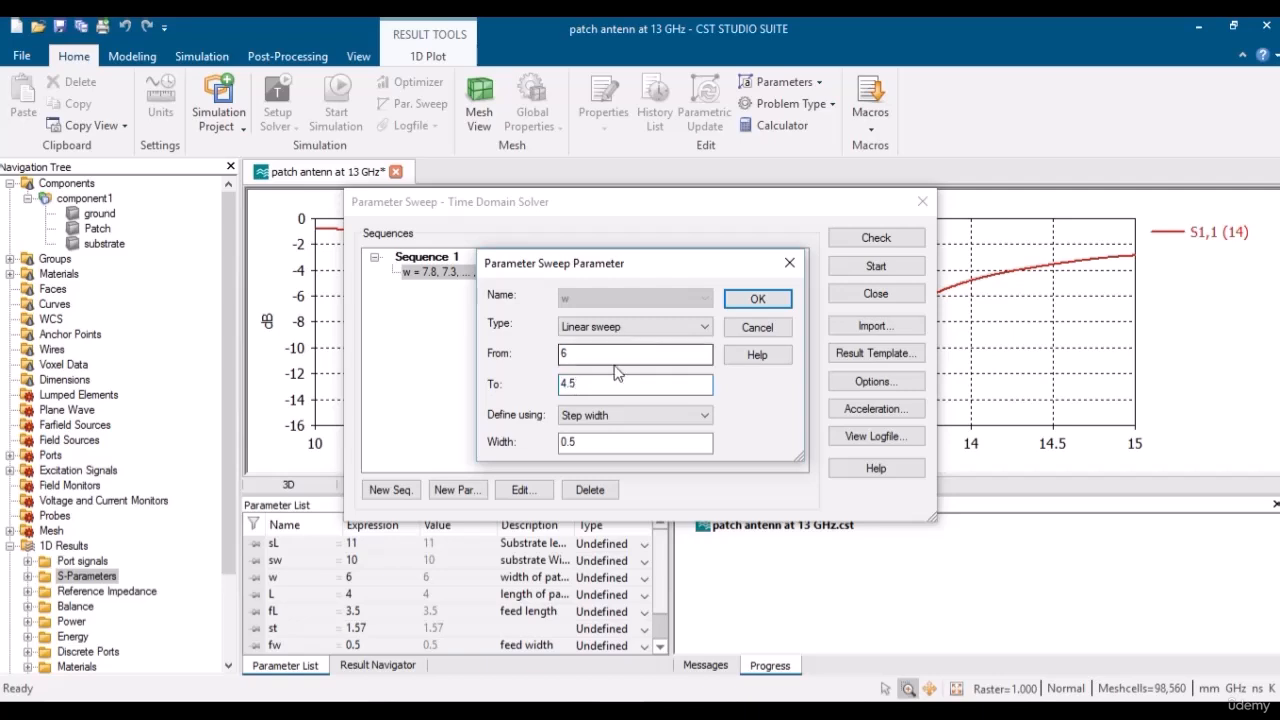
left_click(755, 299)
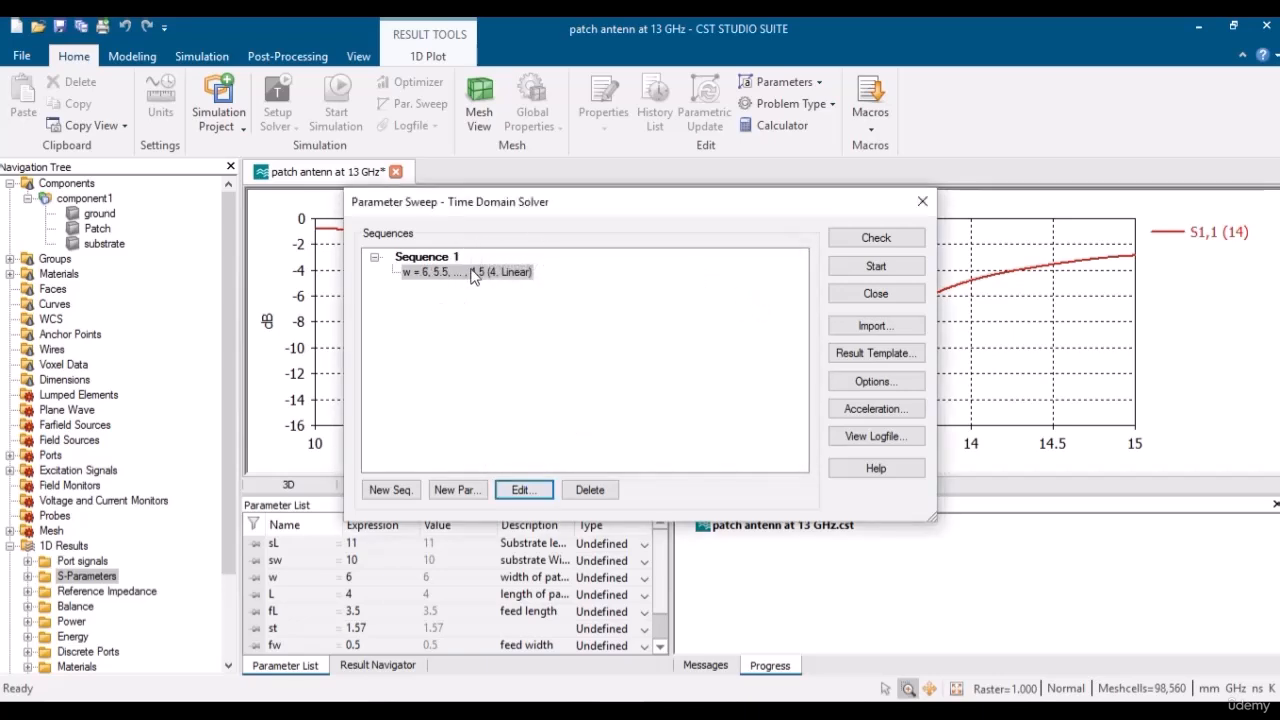
Start the parameter sweep, deleting only the current results and keeping the parametric results and cache, and show the 3D model.
left_click_drag(612, 206, 336, 137)
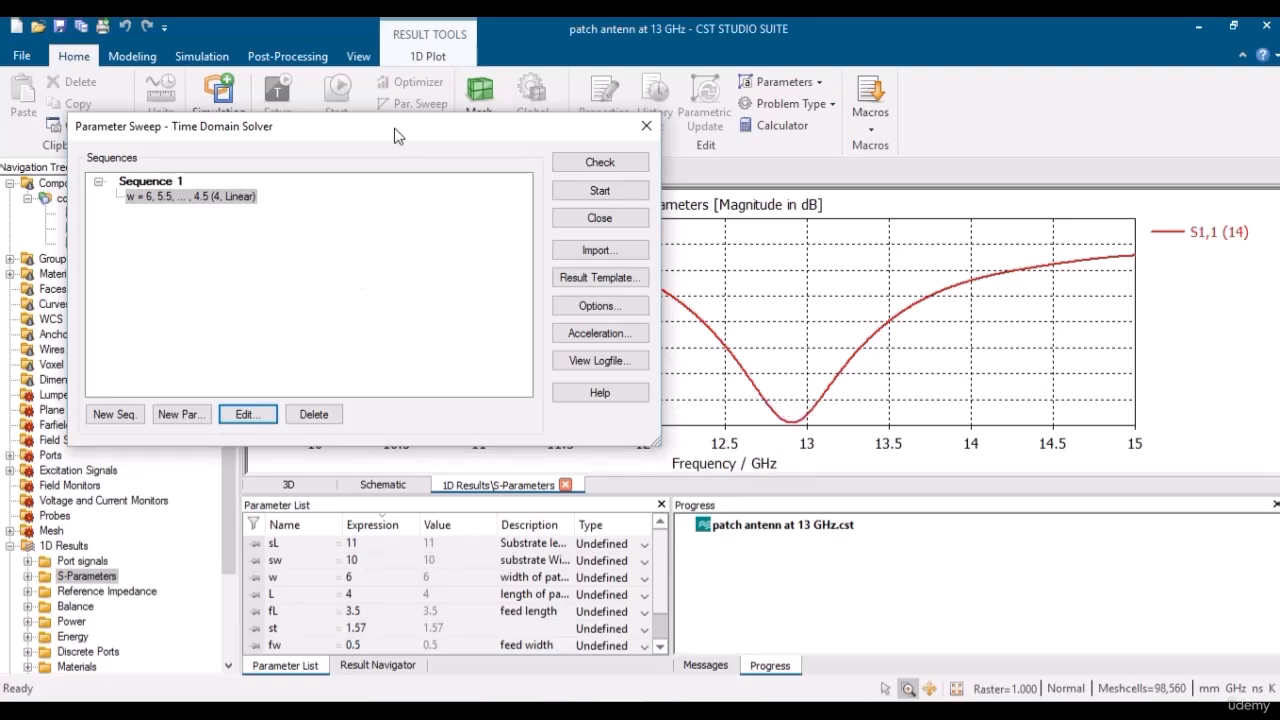
left_click_drag(401, 145, 517, 72)
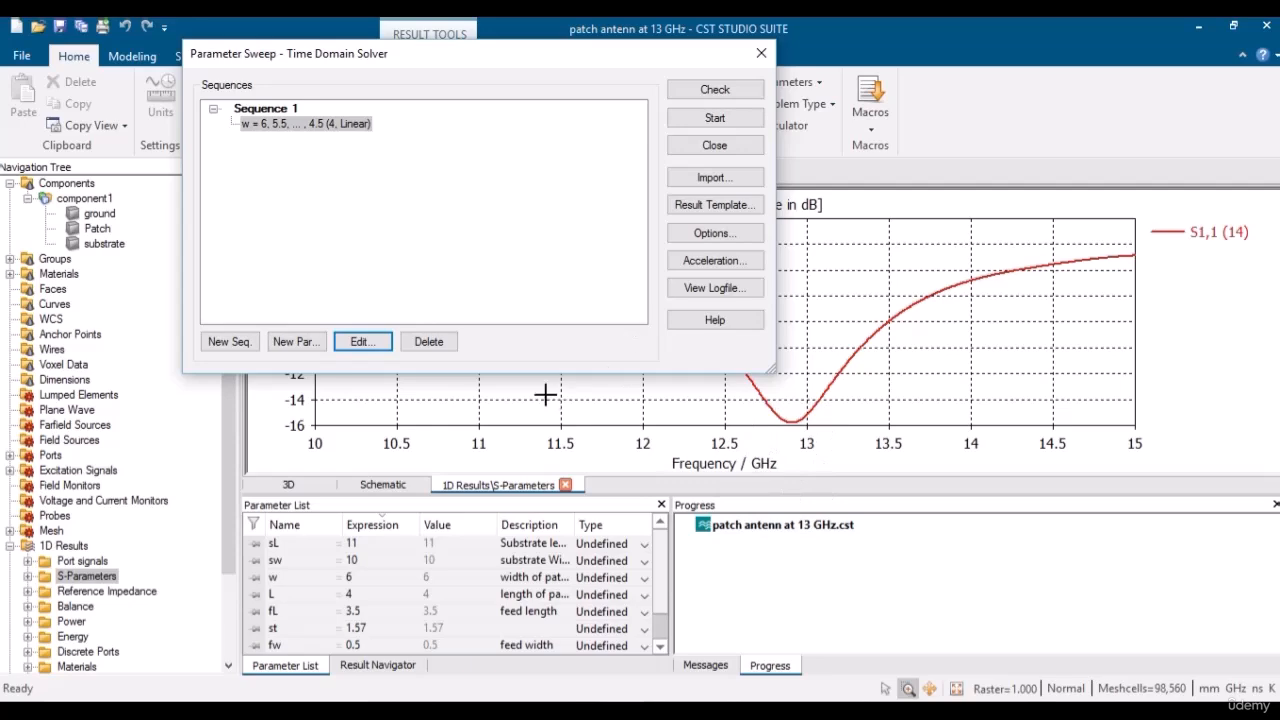
left_click(714, 118)
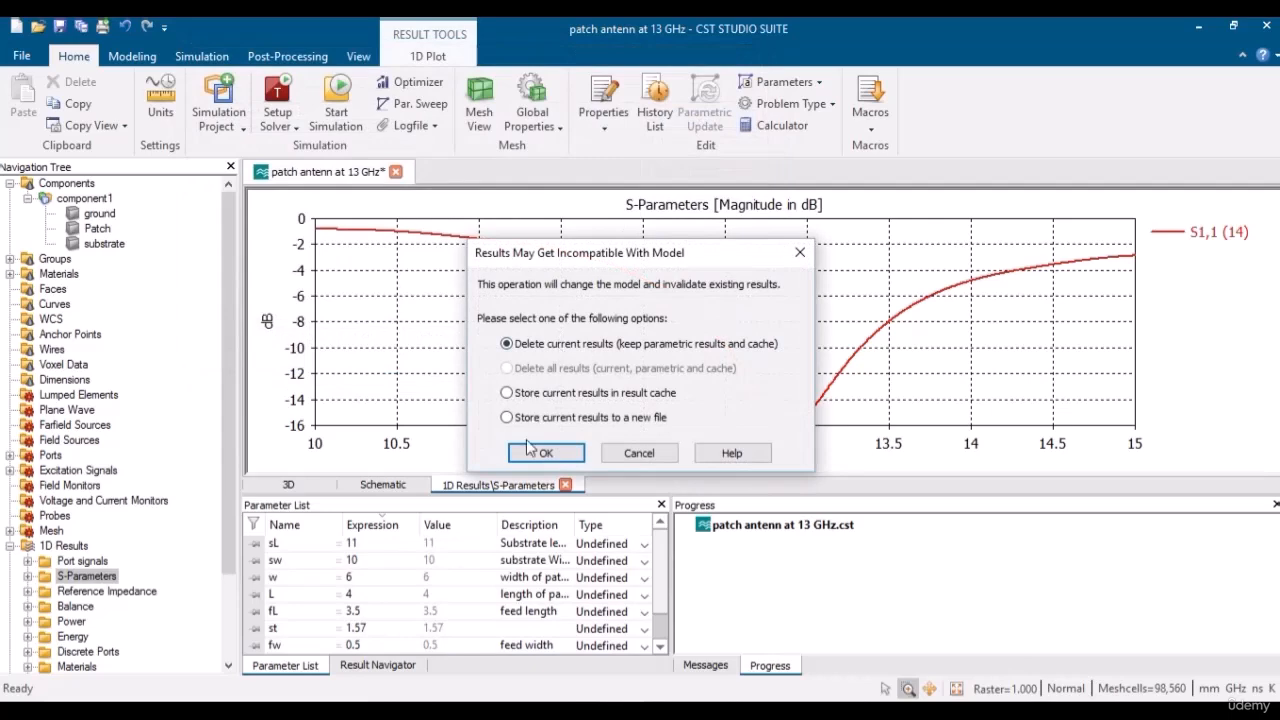
left_click(541, 451)
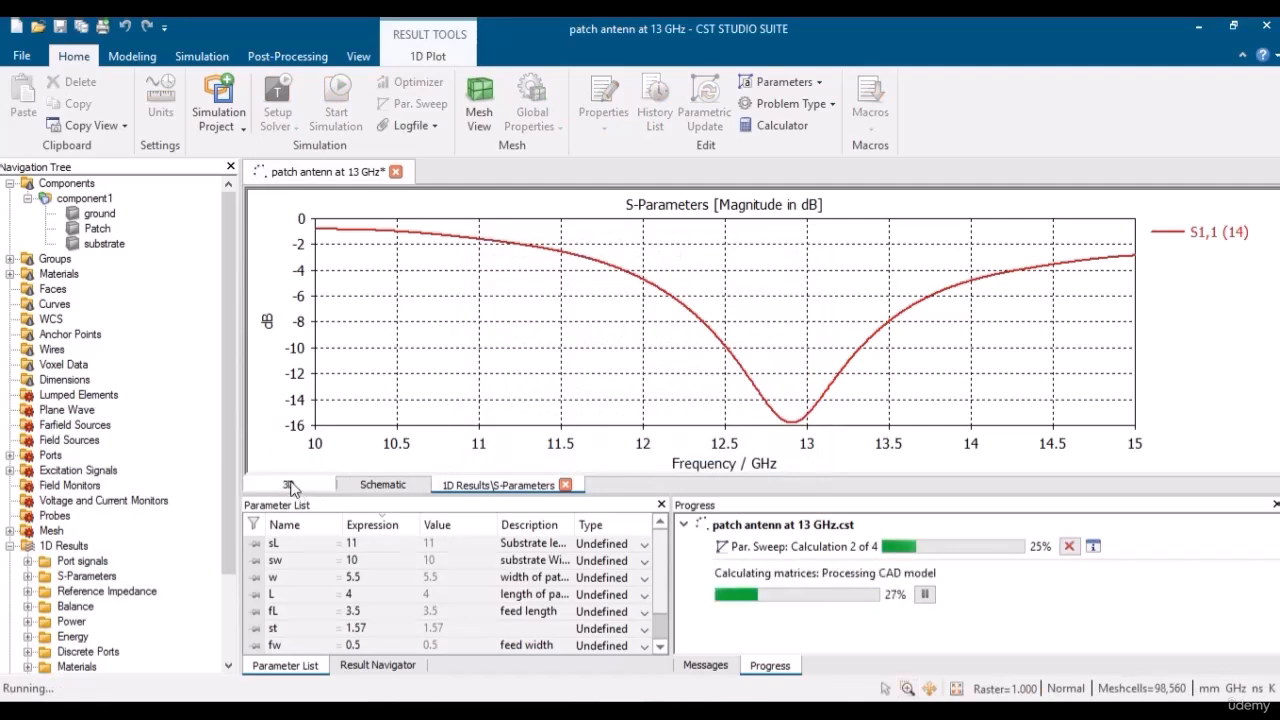
left_click(289, 485)
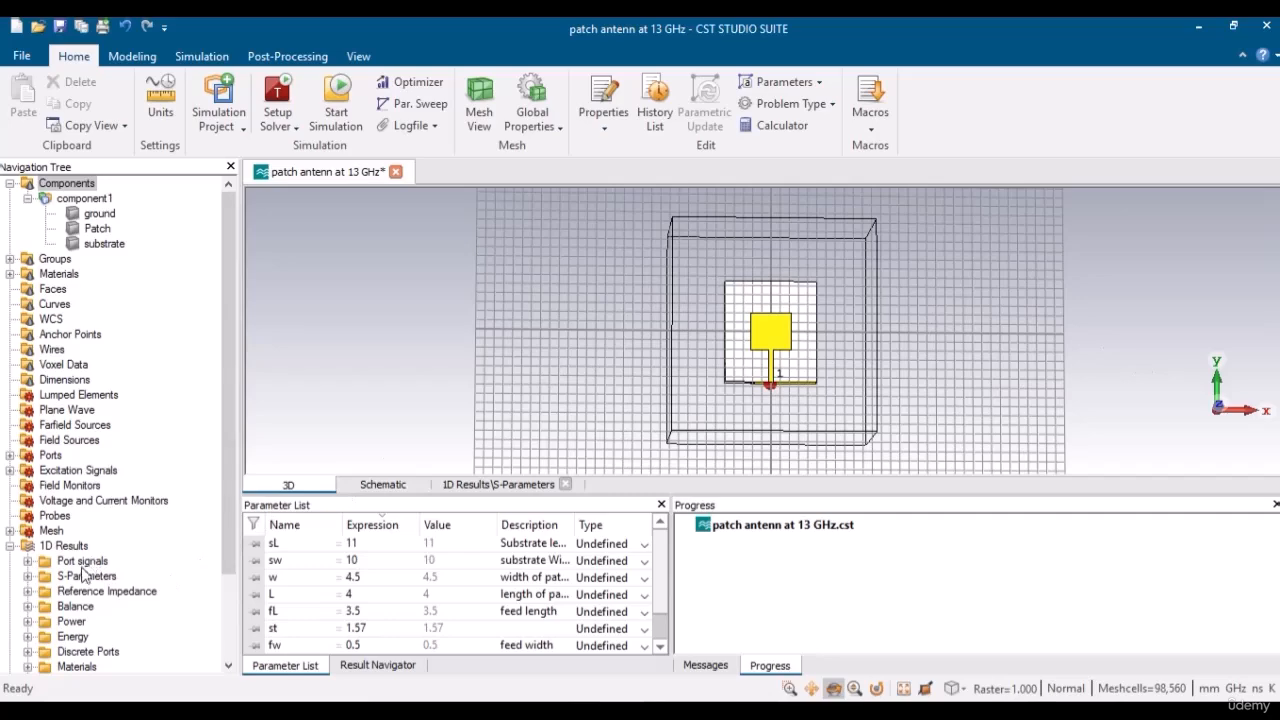
Display the S-parameter curves and the list of sweep runs with their fL and w values.
double_click(79, 577)
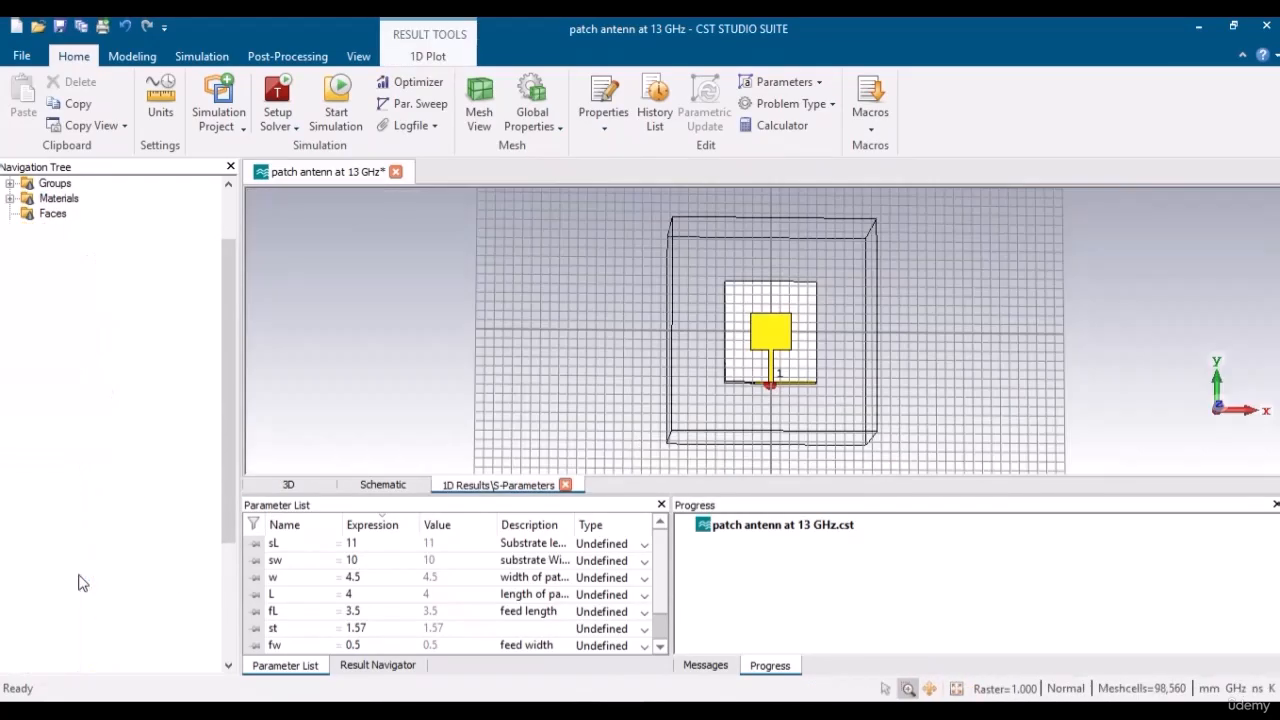
left_click(472, 486)
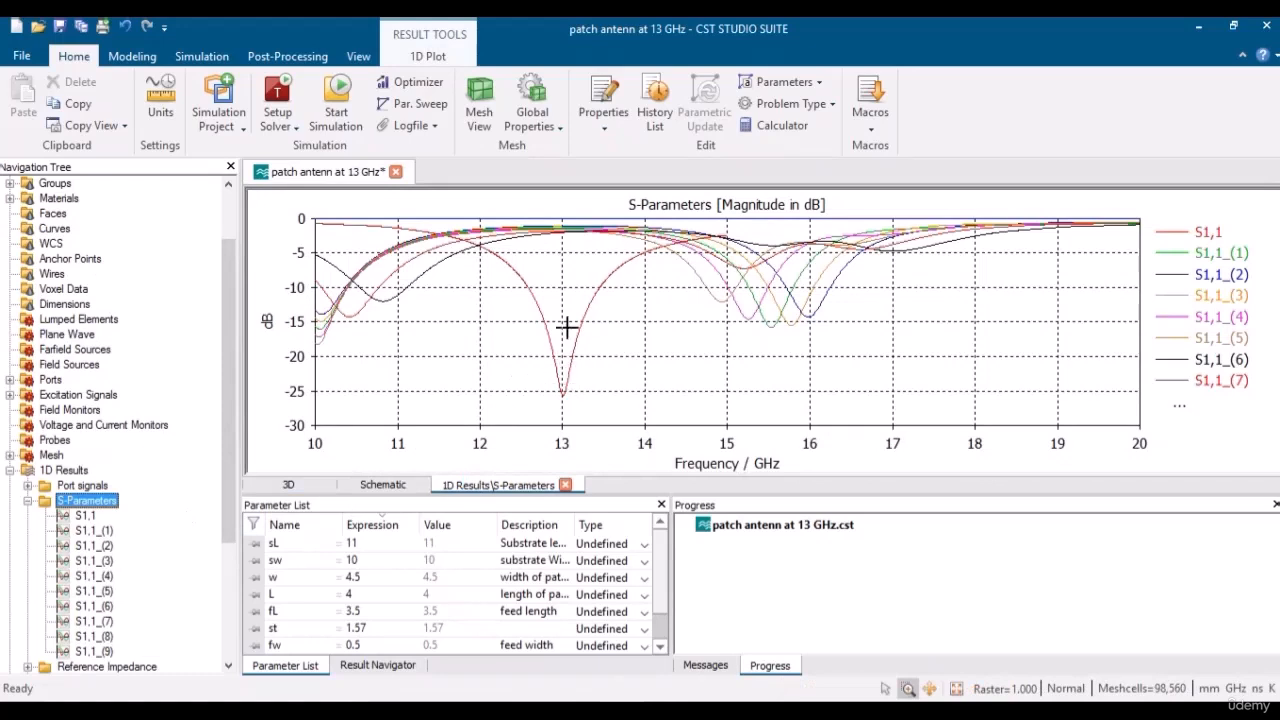
left_click(389, 665)
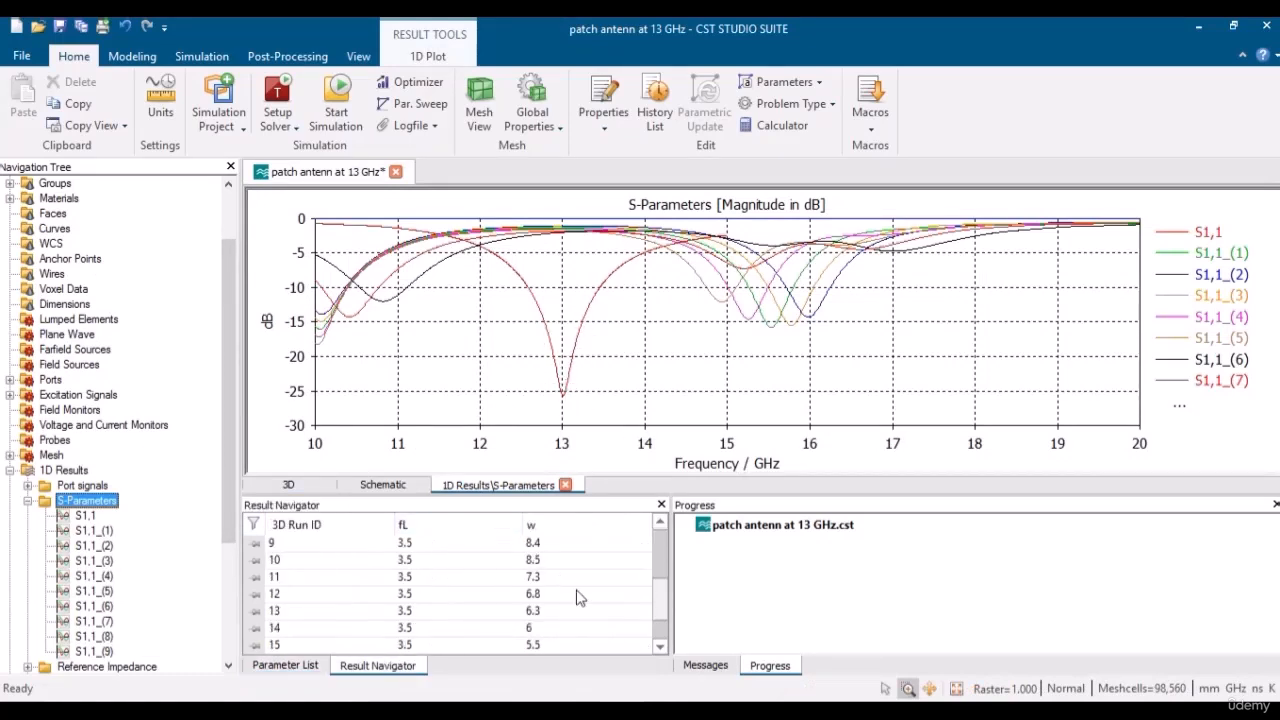
left_click(659, 648)
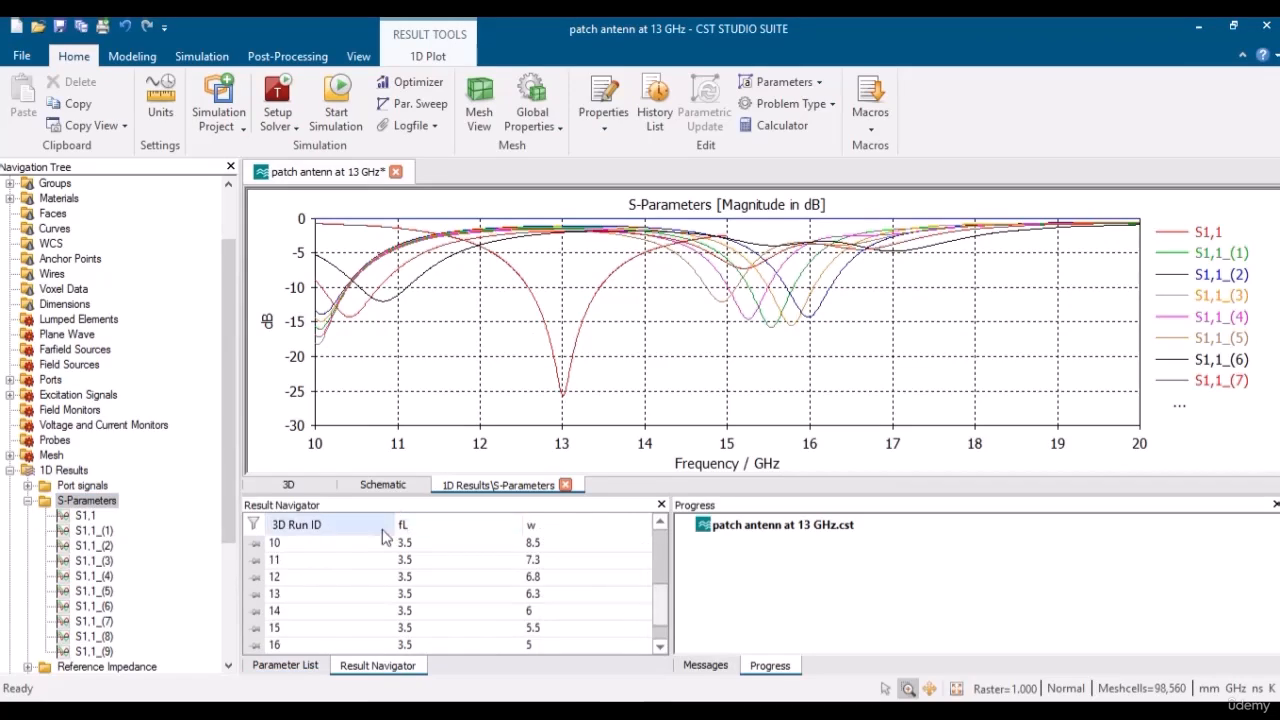
Examine the S1,1 curves one by one from run 10 through run 17 to the current run.
left_click(405, 545)
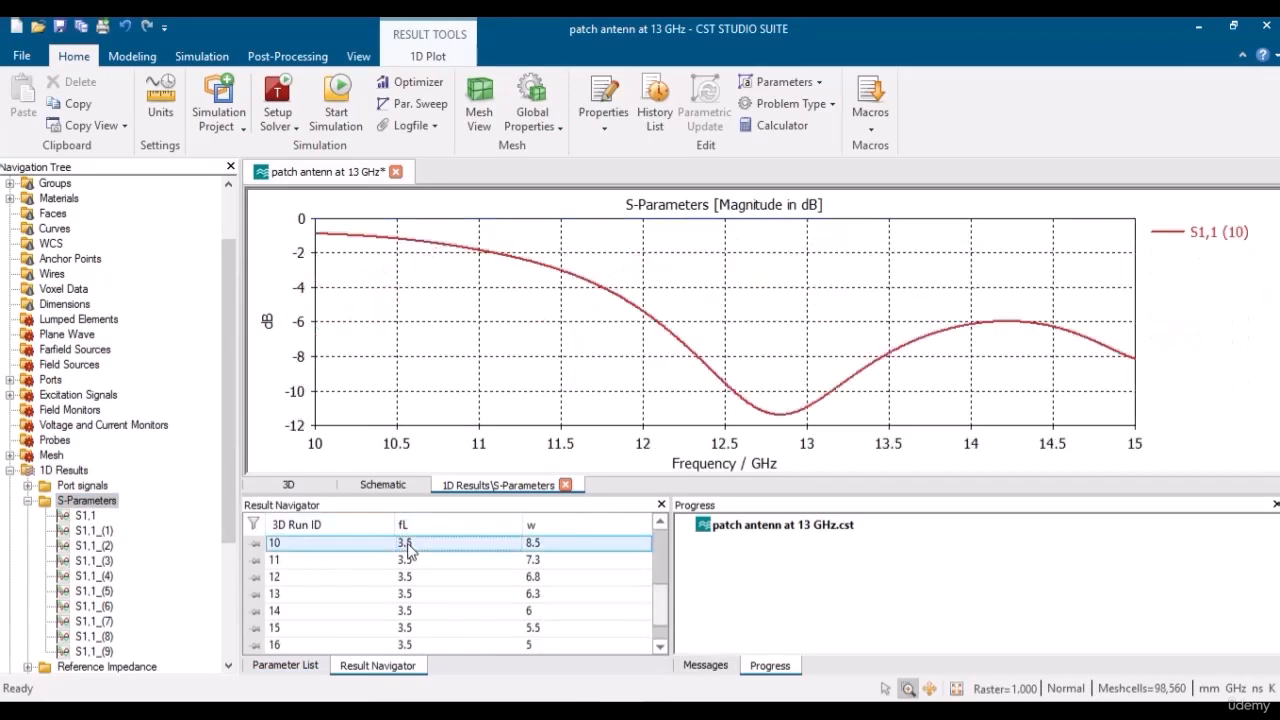
key("Down")
key("Down")
key("Down")
key("Down")
key("Down")
key("Down")
key("Down")
key("Down")
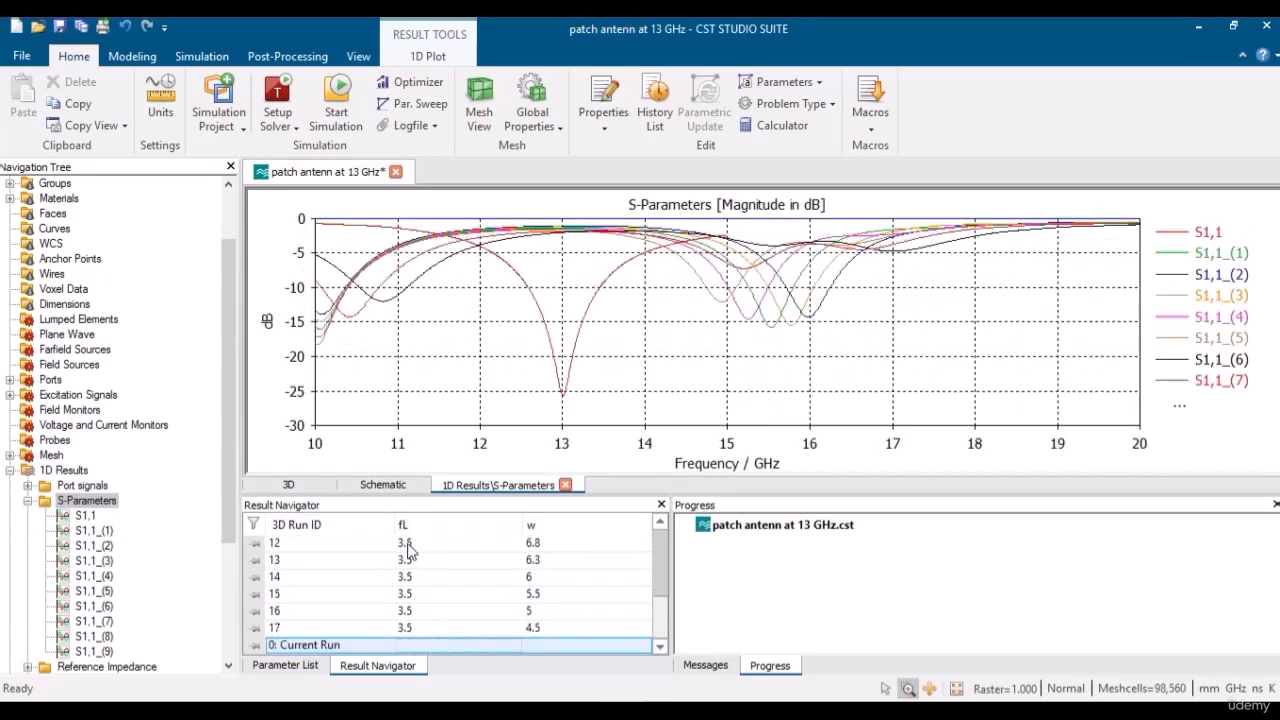
Compare the S1,1 curves of runs 15 to 17 and inspect the resonance dip of run 17 with w = 4.5.
key("Up")
key("Up")
key("Up")
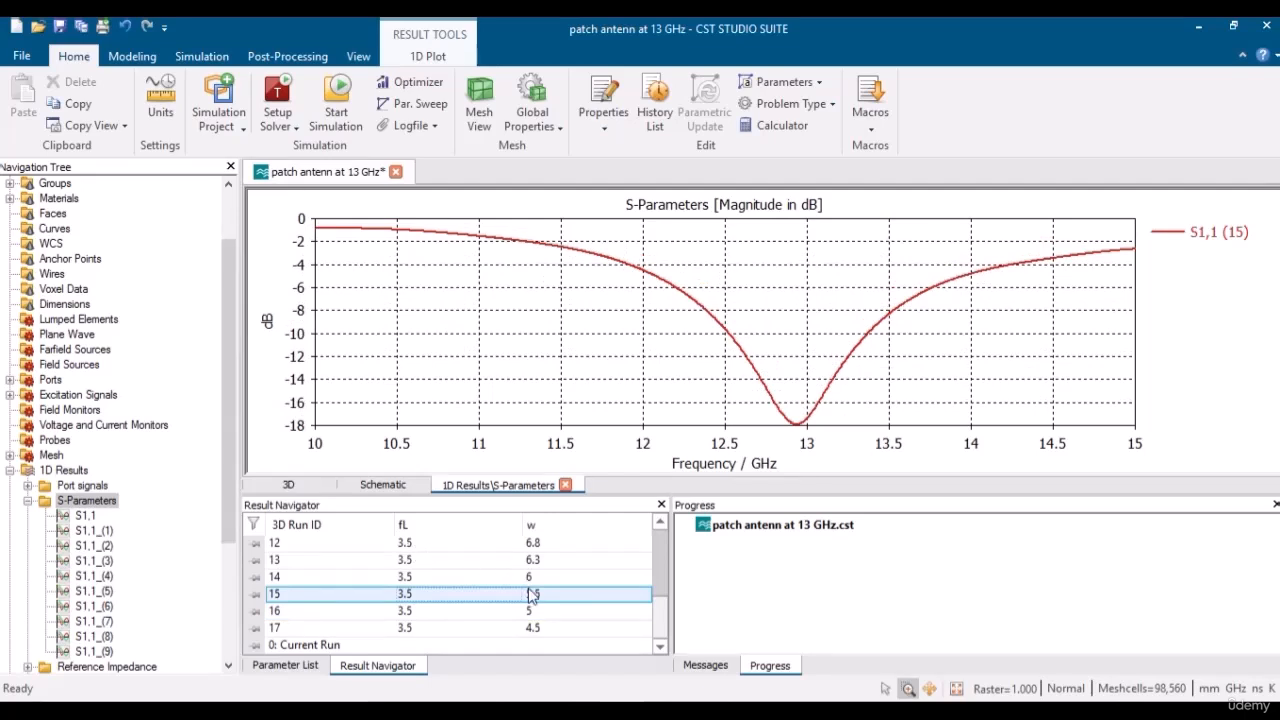
key("Down")
key("Down")
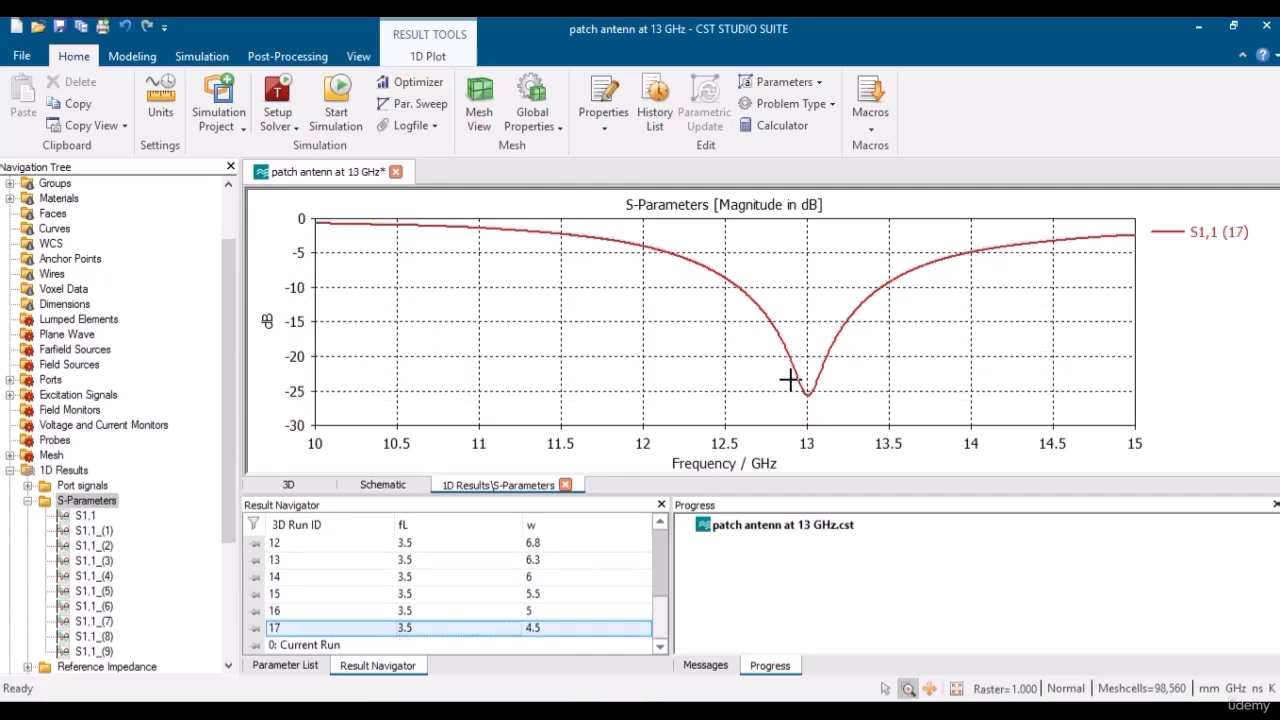
left_click(793, 381)
left_click_drag(837, 425, 845, 431)
key("space")
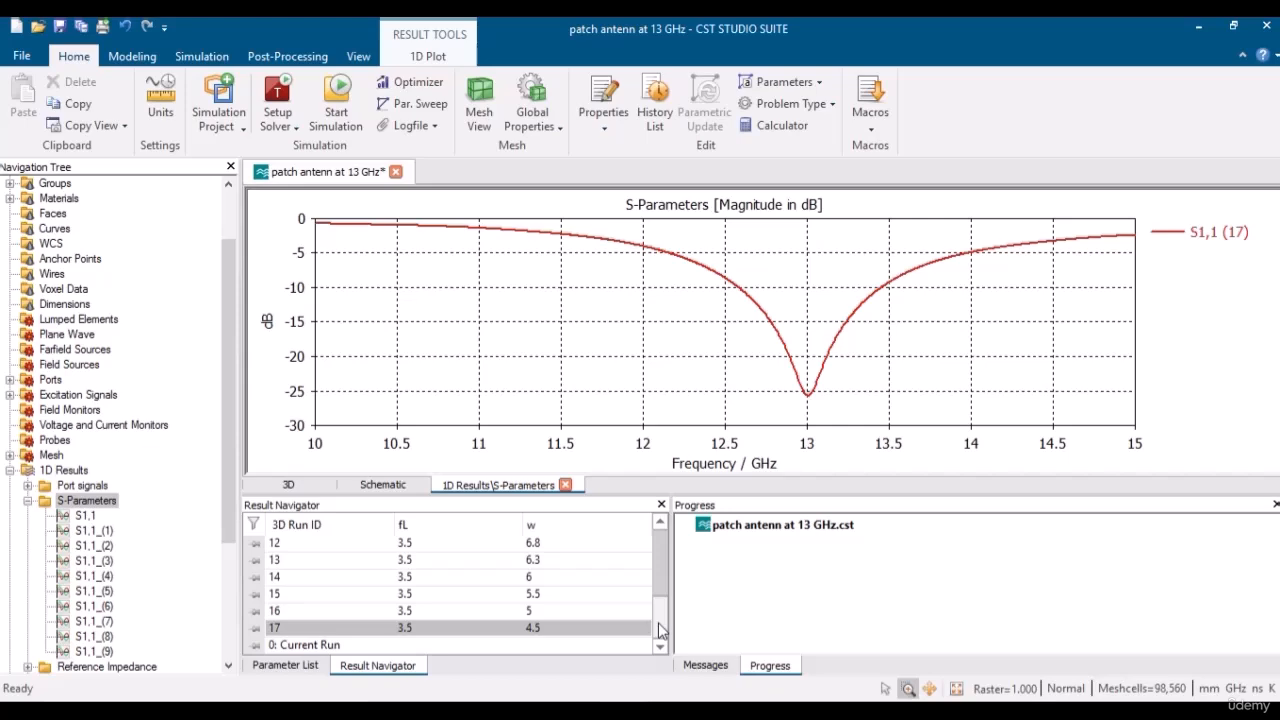
Set the substrate width sw to 8, deleting only the current results, and update the 3D model with the new value.
left_click(306, 488)
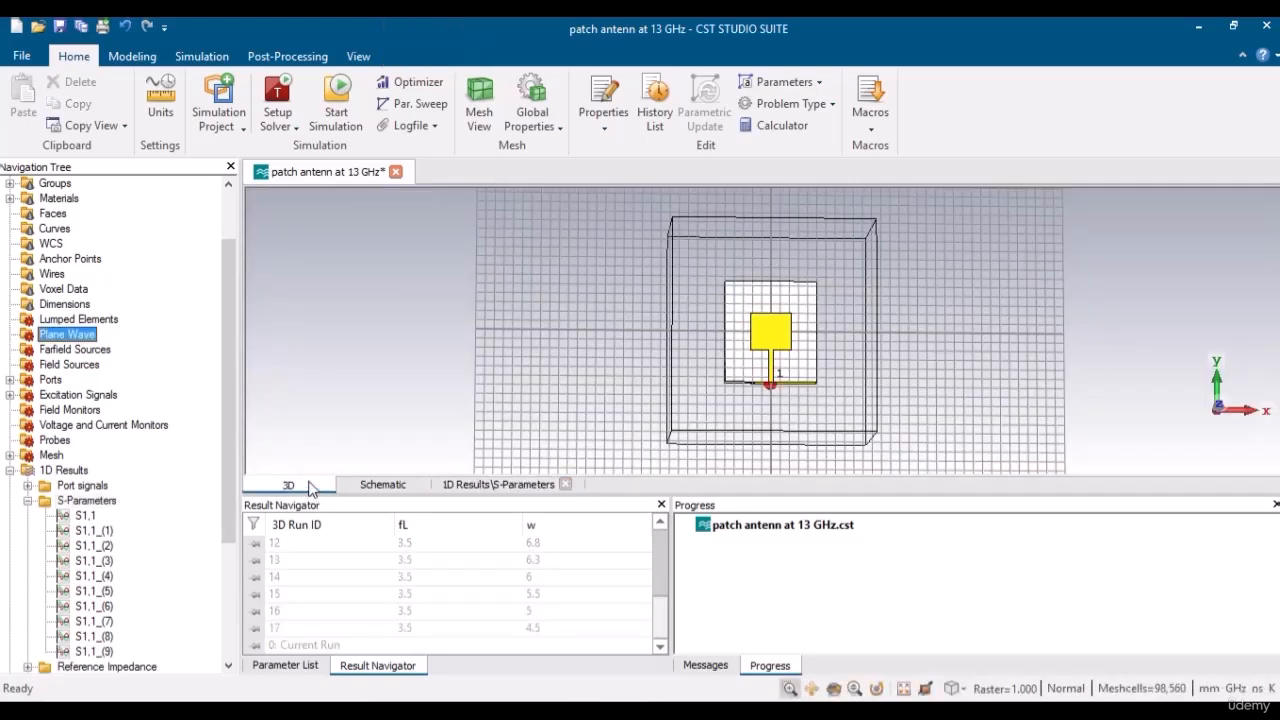
left_click(300, 667)
left_click(362, 580)
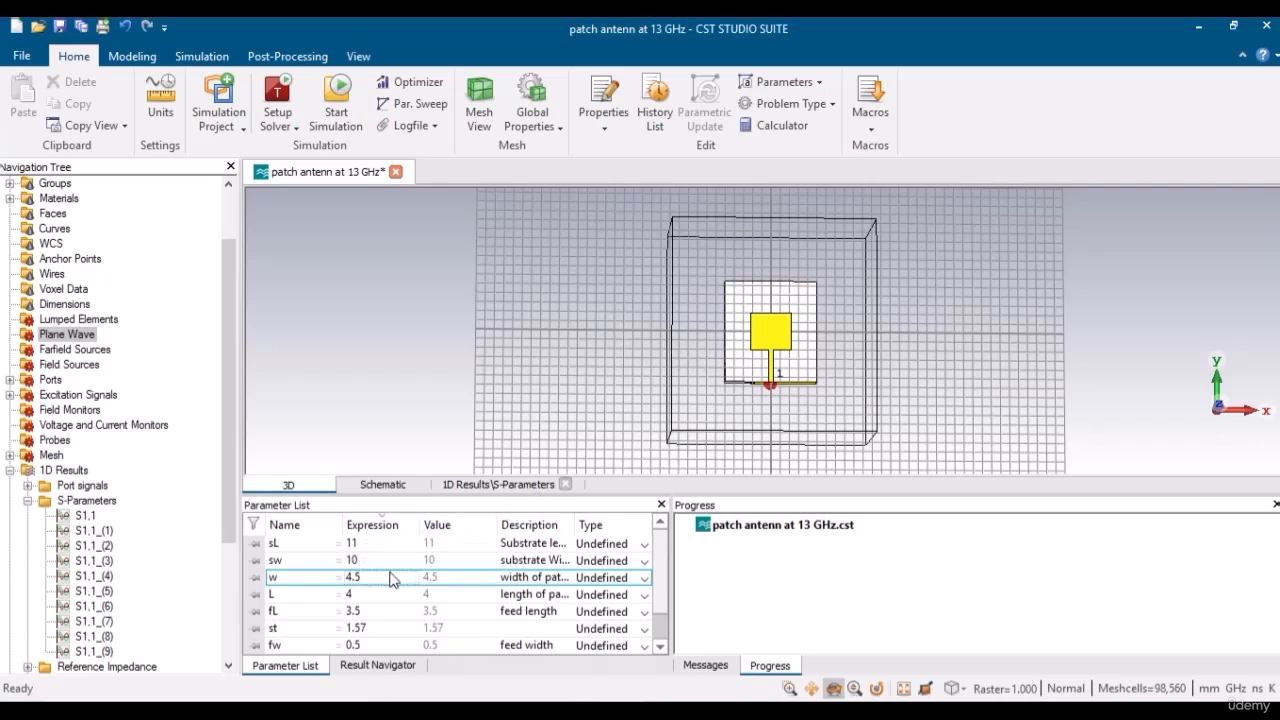
left_click(359, 545)
left_click(359, 545)
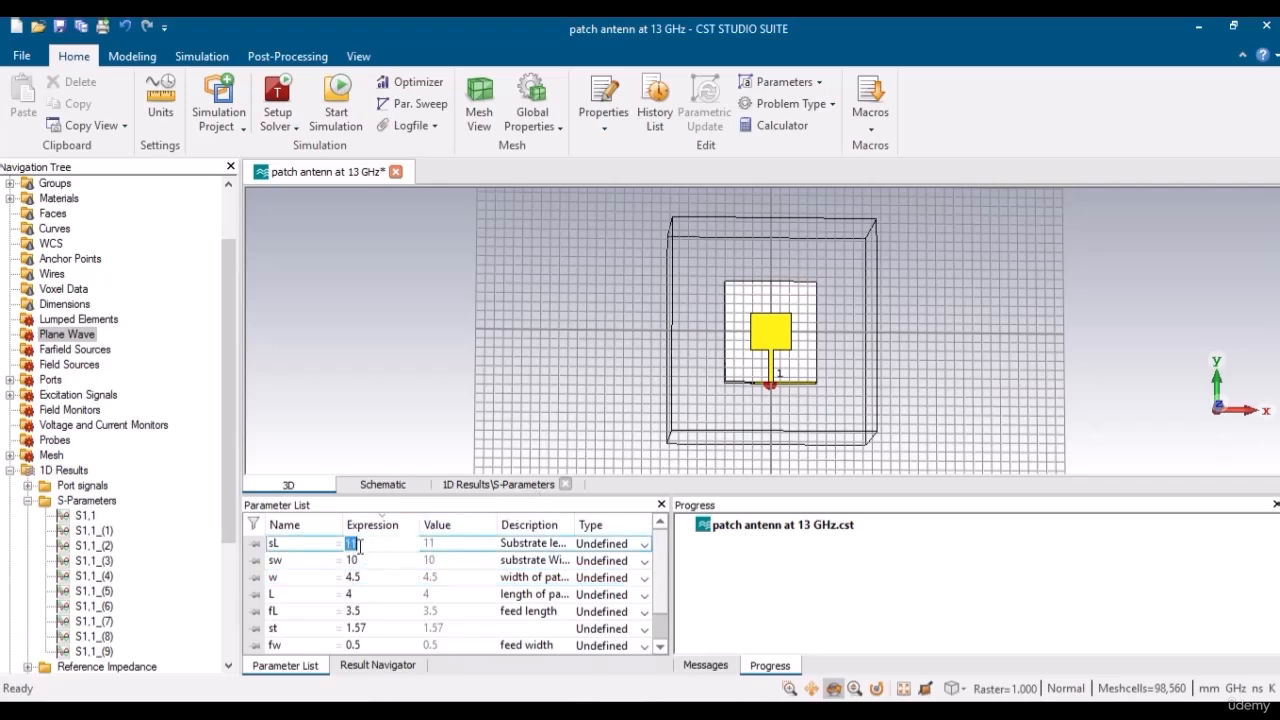
left_click(359, 562)
left_click(360, 562)
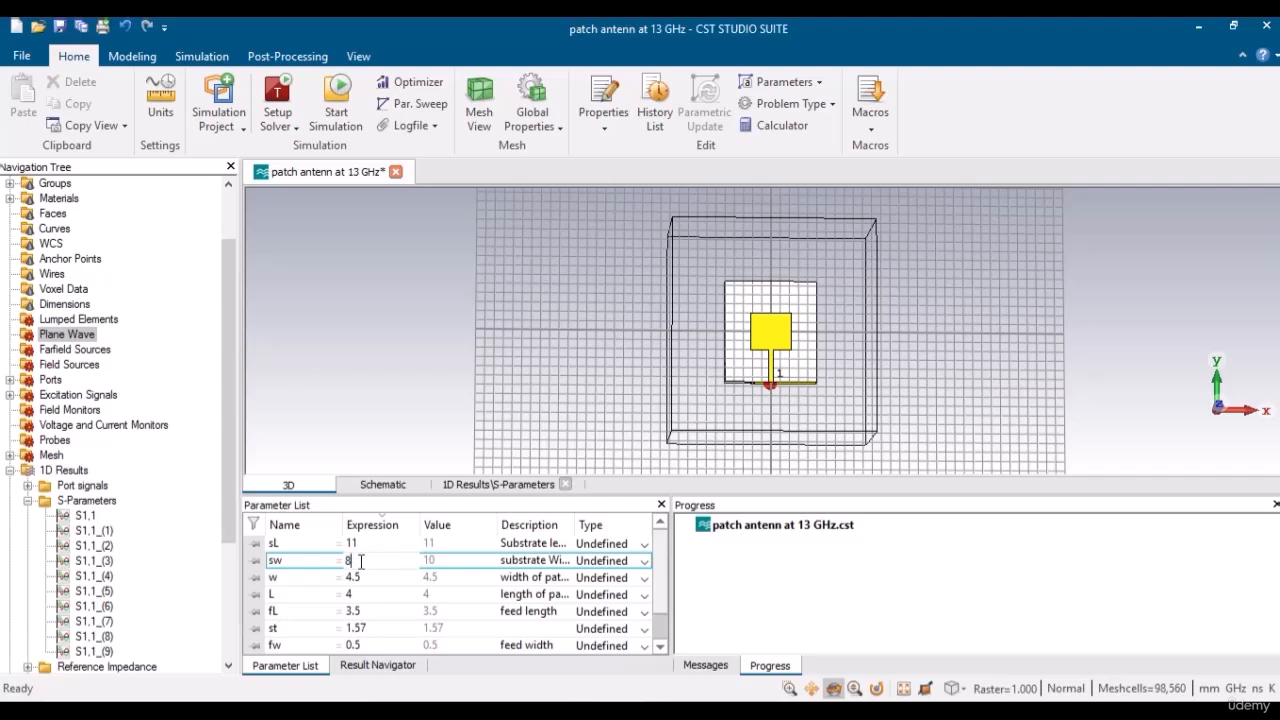
key("Return")
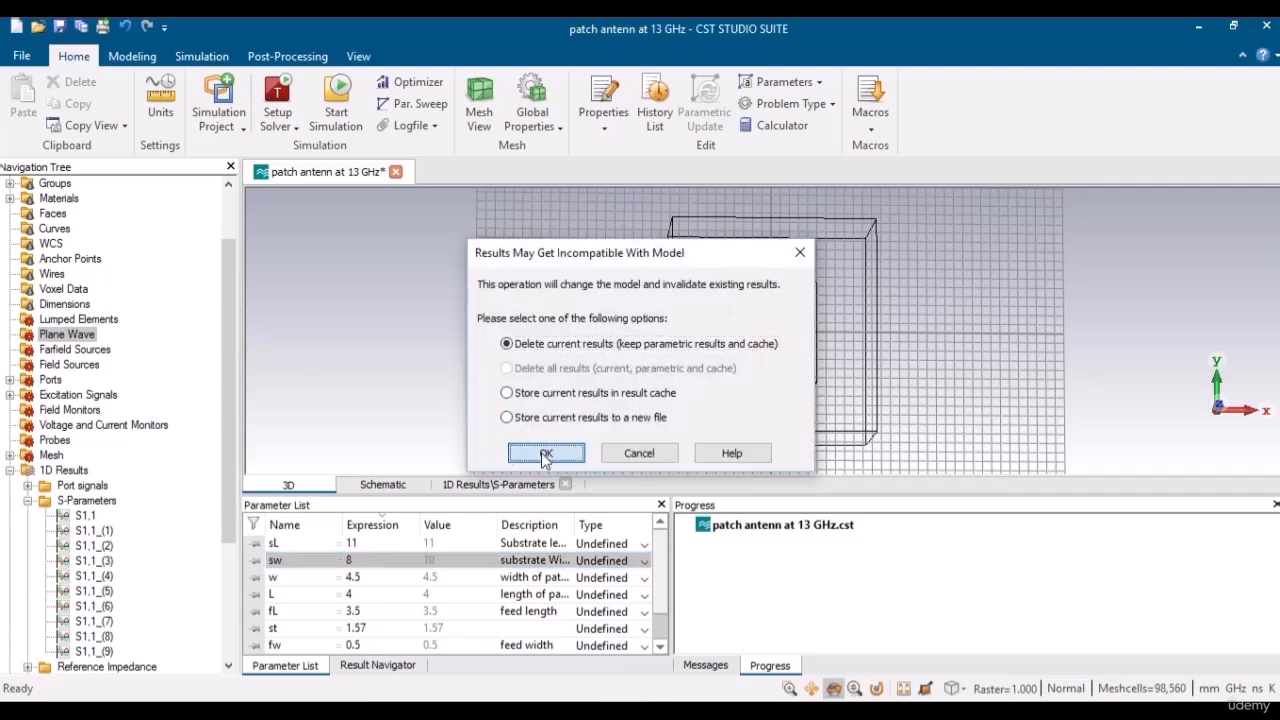
left_click(545, 455)
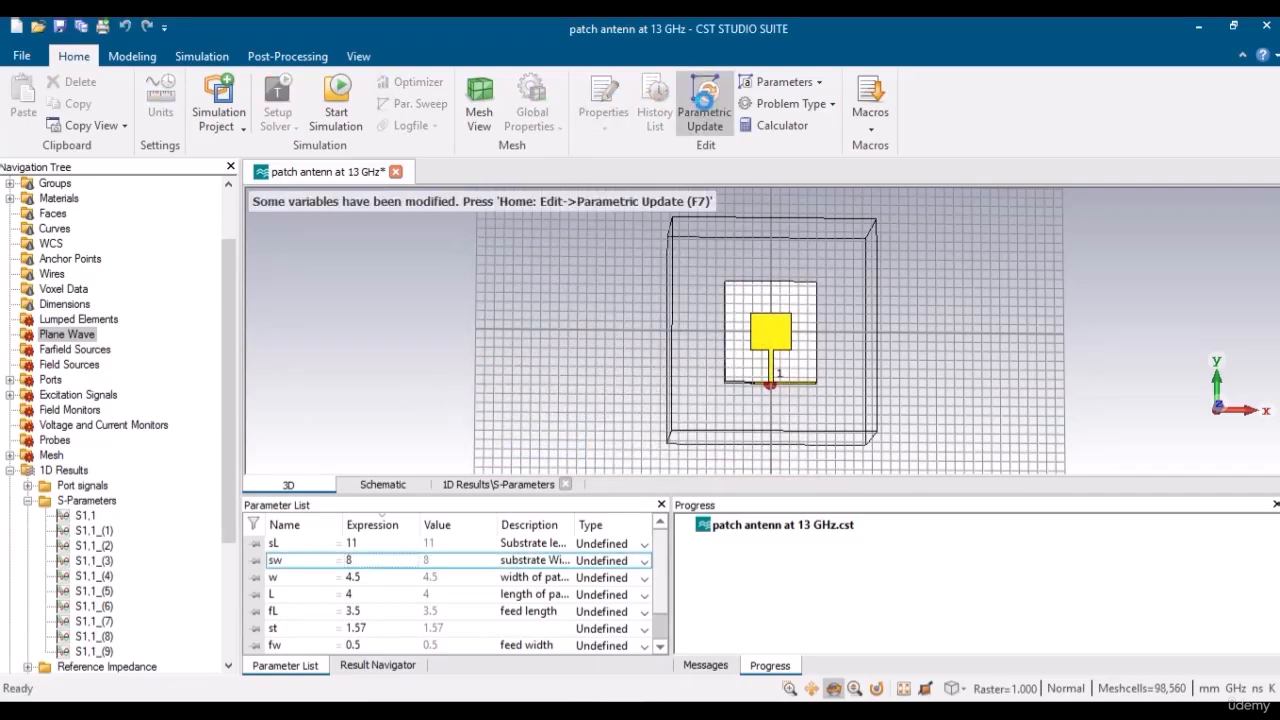
left_click(704, 100)
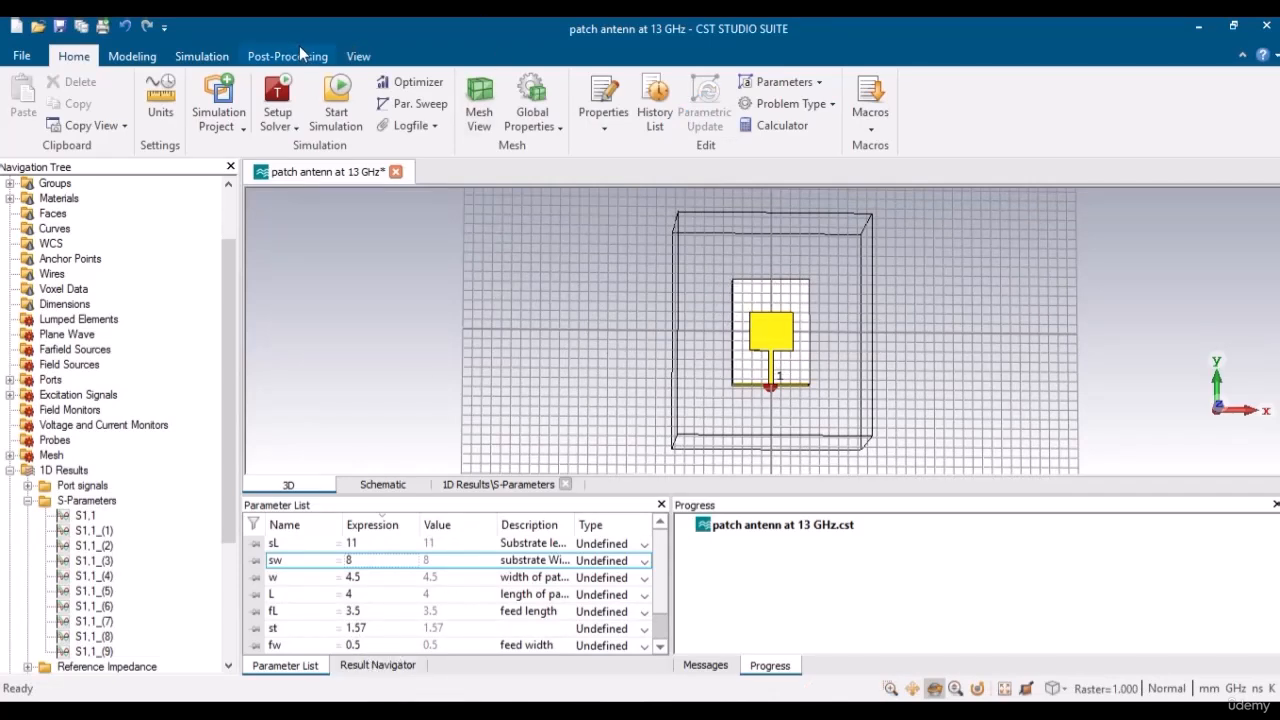
Delete the project results only, including current and parametric results, leaving the result cache unchanged.
left_click(293, 57)
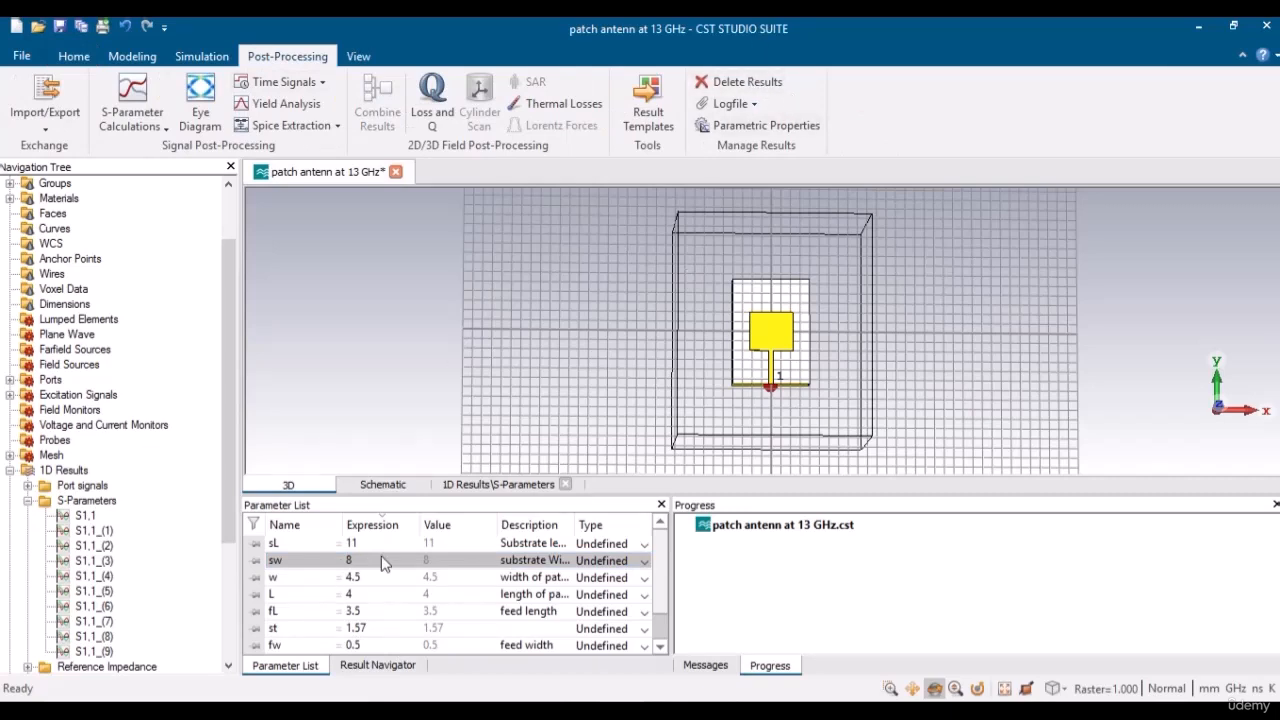
left_click(356, 545)
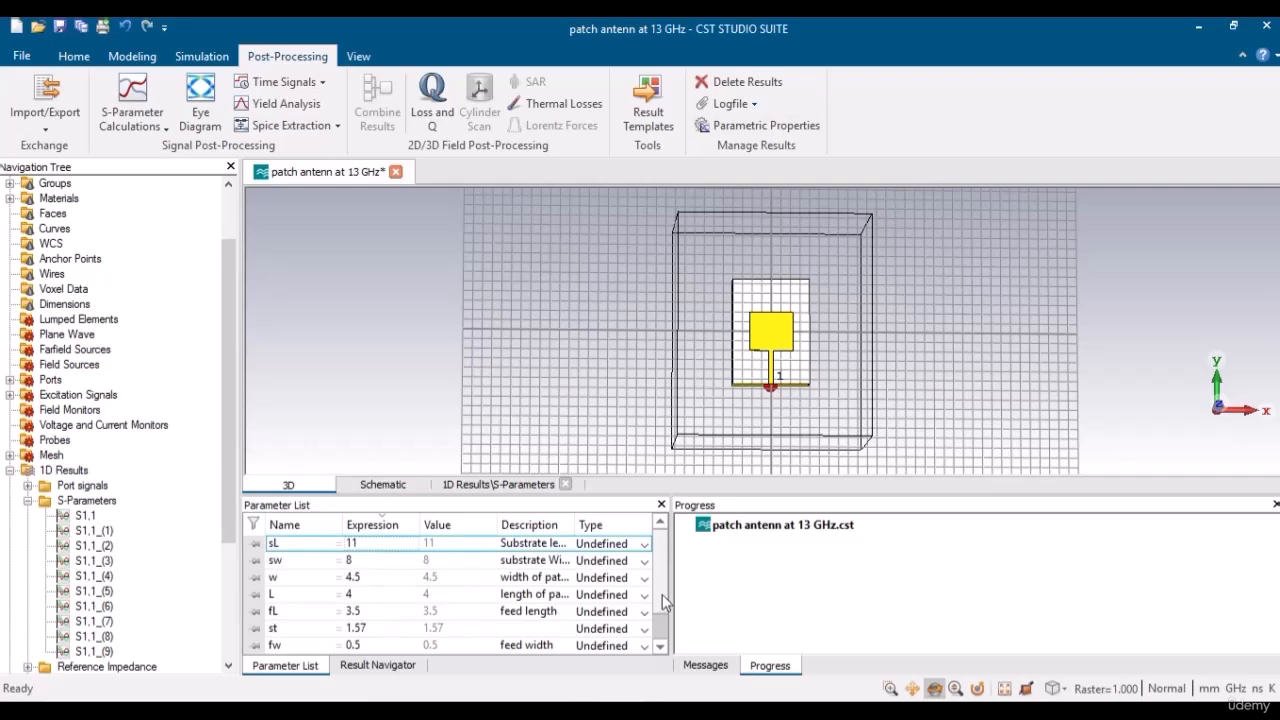
scroll(659, 597, "down", 1)
scroll(659, 597, "up", 1)
left_click(752, 85)
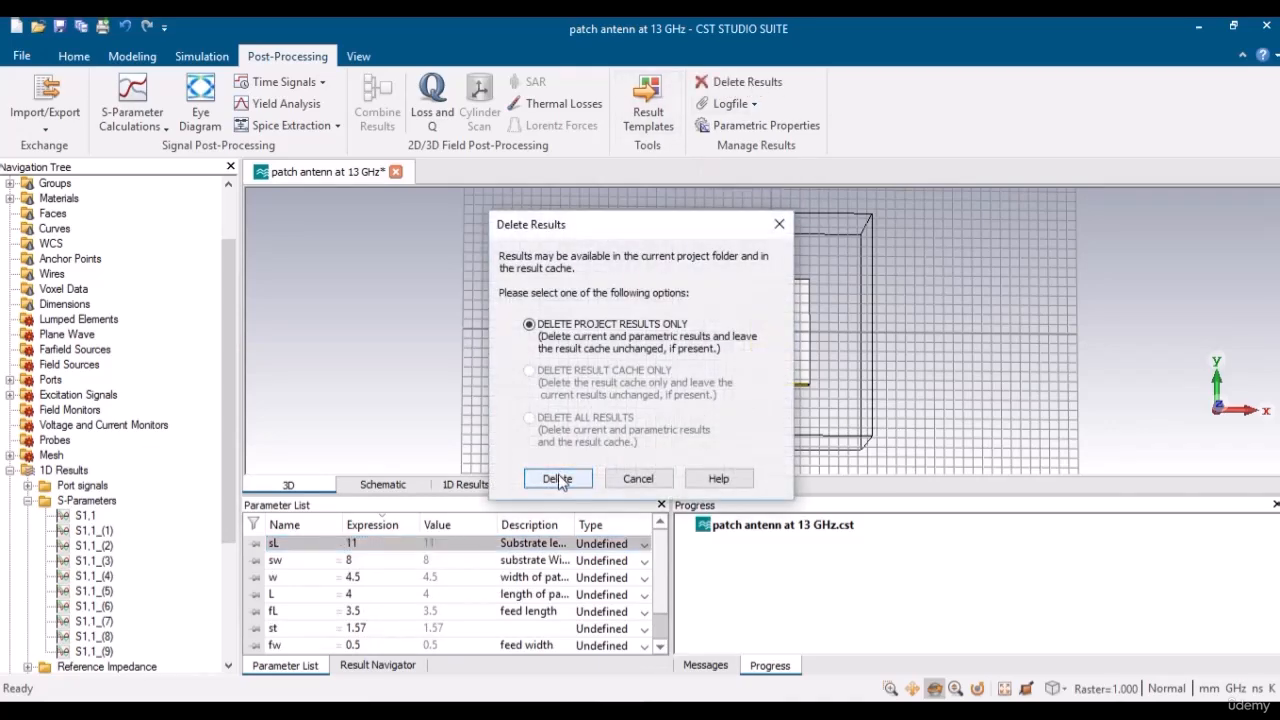
left_click(558, 479)
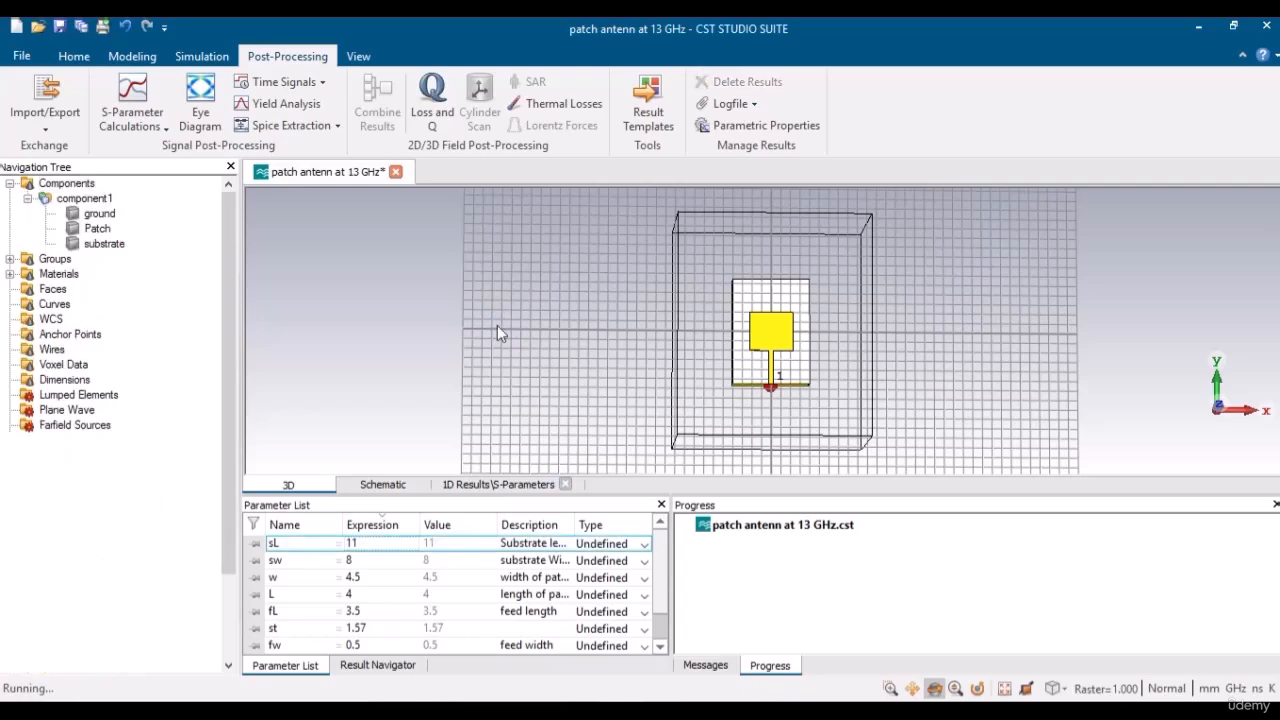
Delete the patch width w sweep from Sequence 1 of the parameter sweep, leaving the sequence empty, and close the sweep setup.
left_click(74, 57)
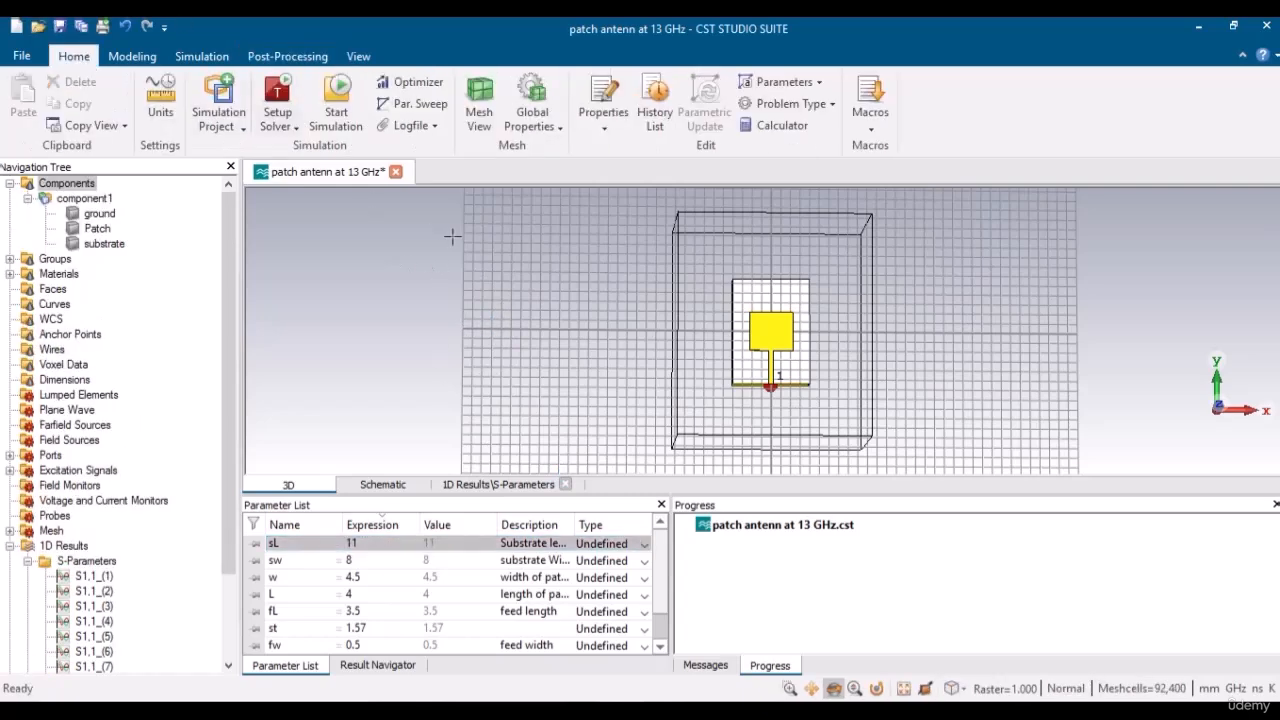
left_click(421, 104)
left_click(480, 272)
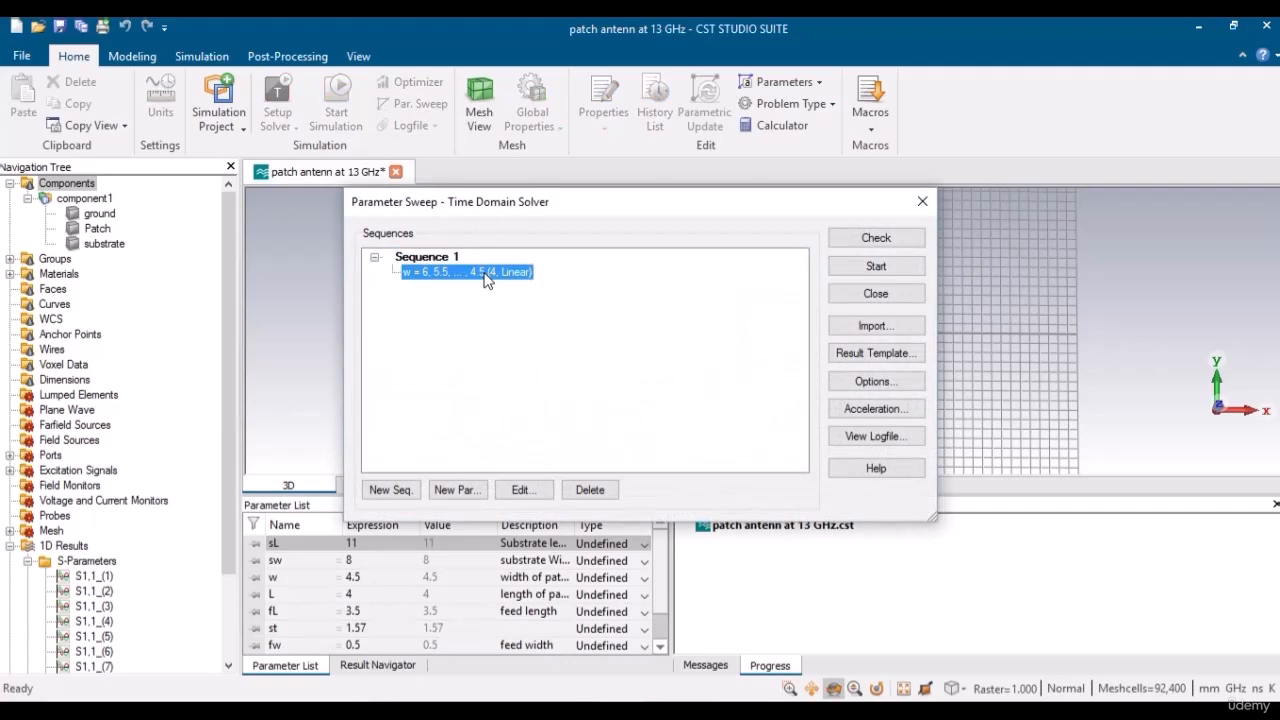
left_click(590, 490)
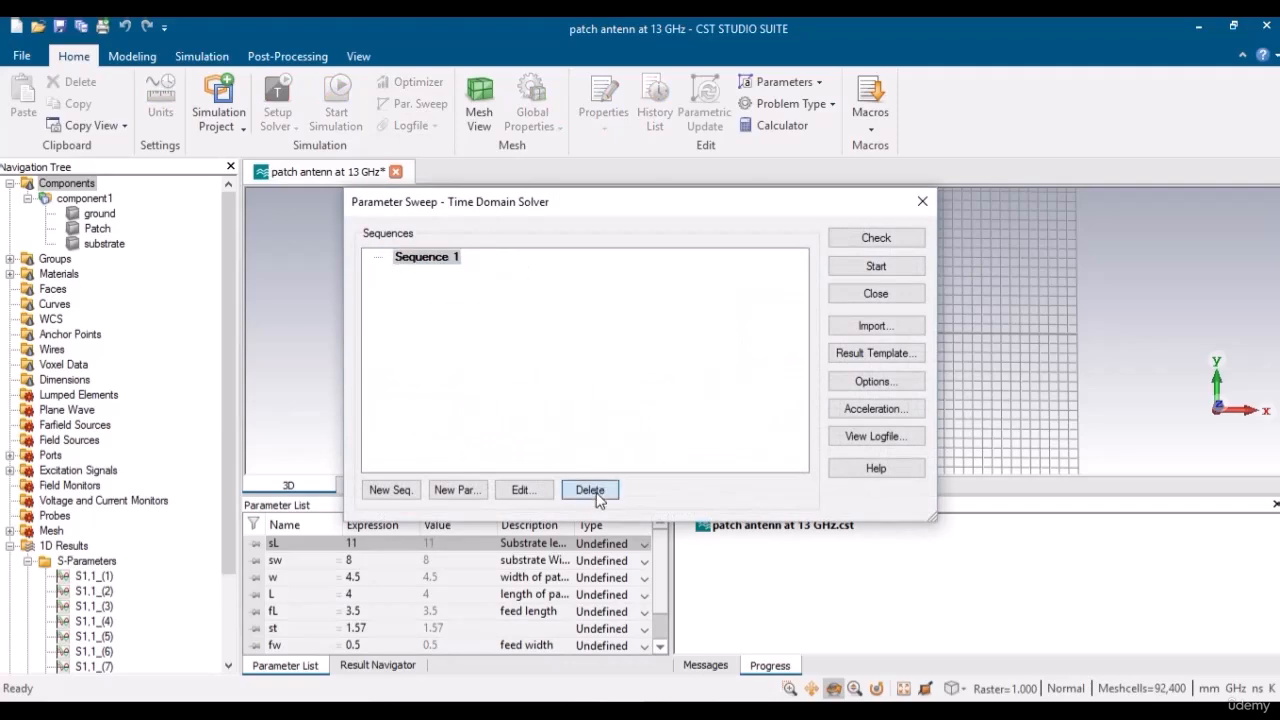
left_click(878, 294)
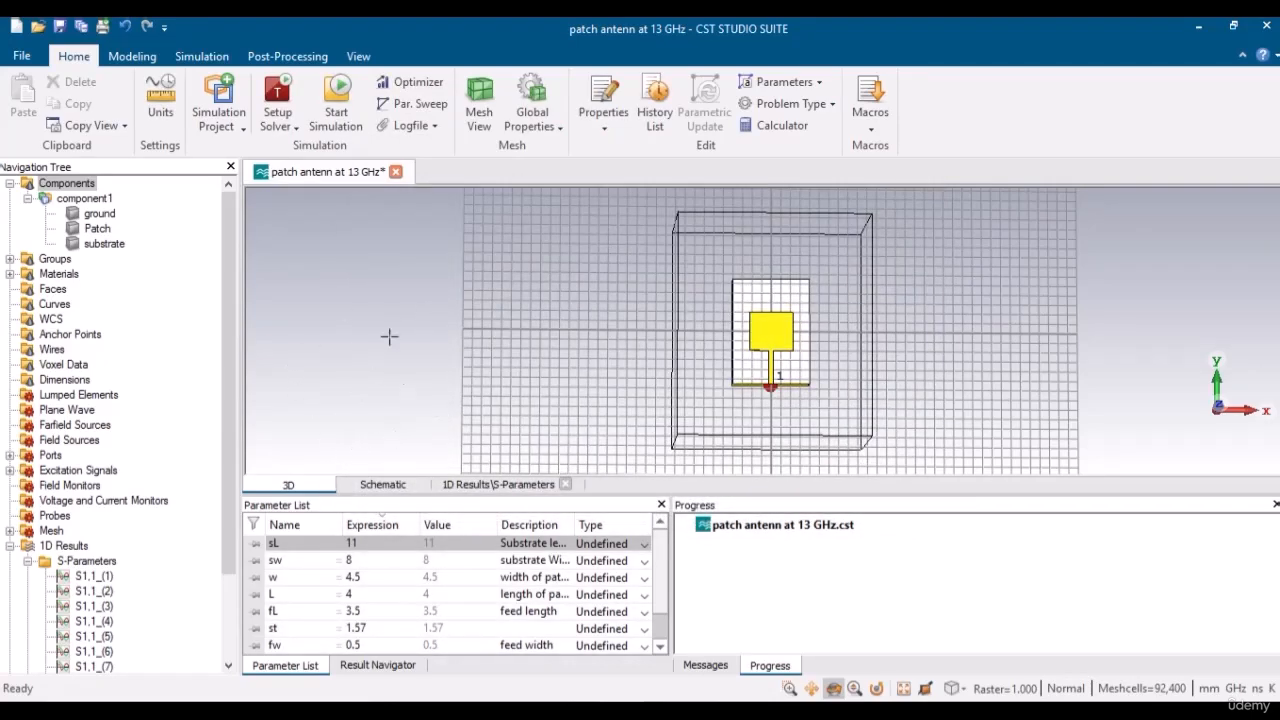
Delete the old S1,1_(1) curve and its result files from the S-Parameters results.
left_click(28, 561)
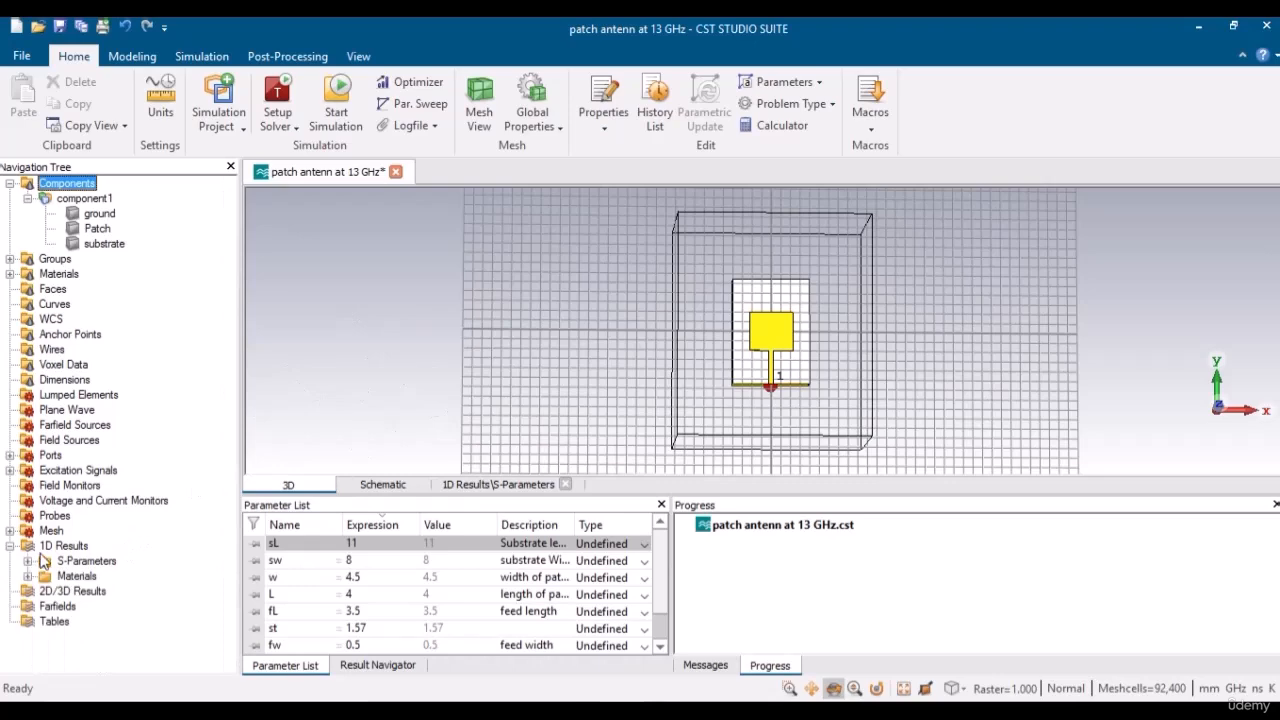
left_click(66, 563)
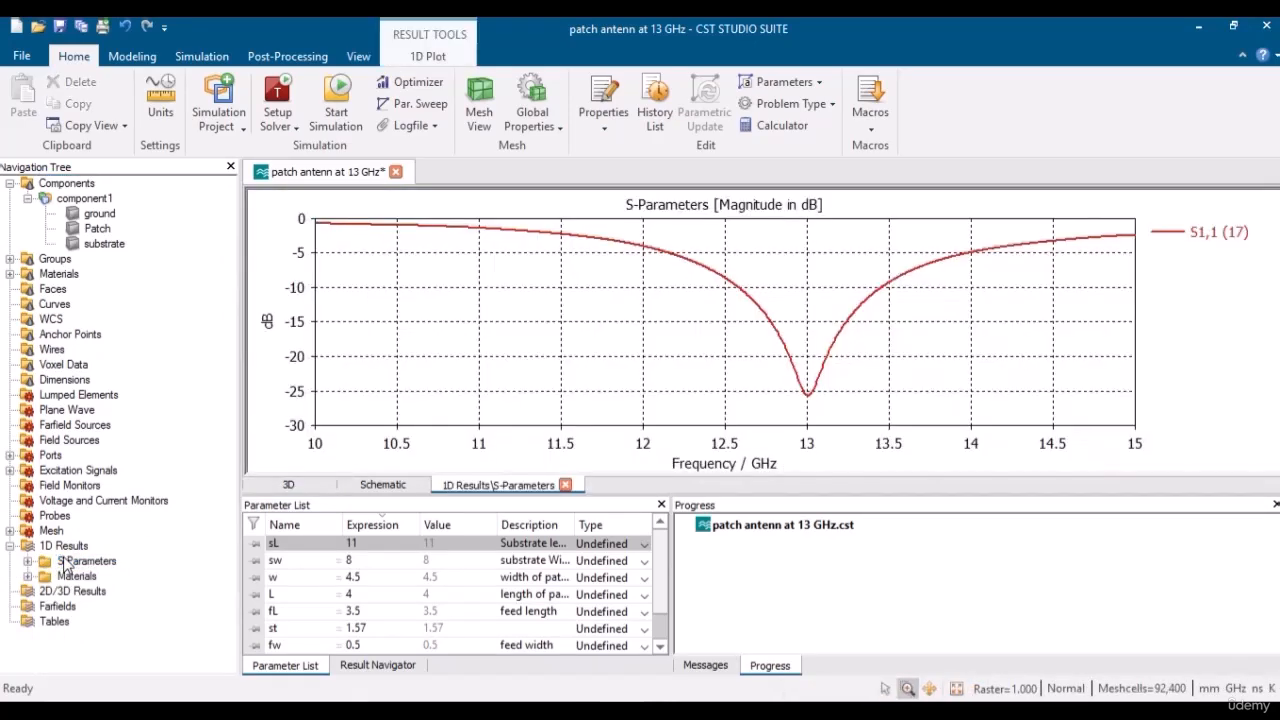
left_click(28, 561)
left_click(94, 530)
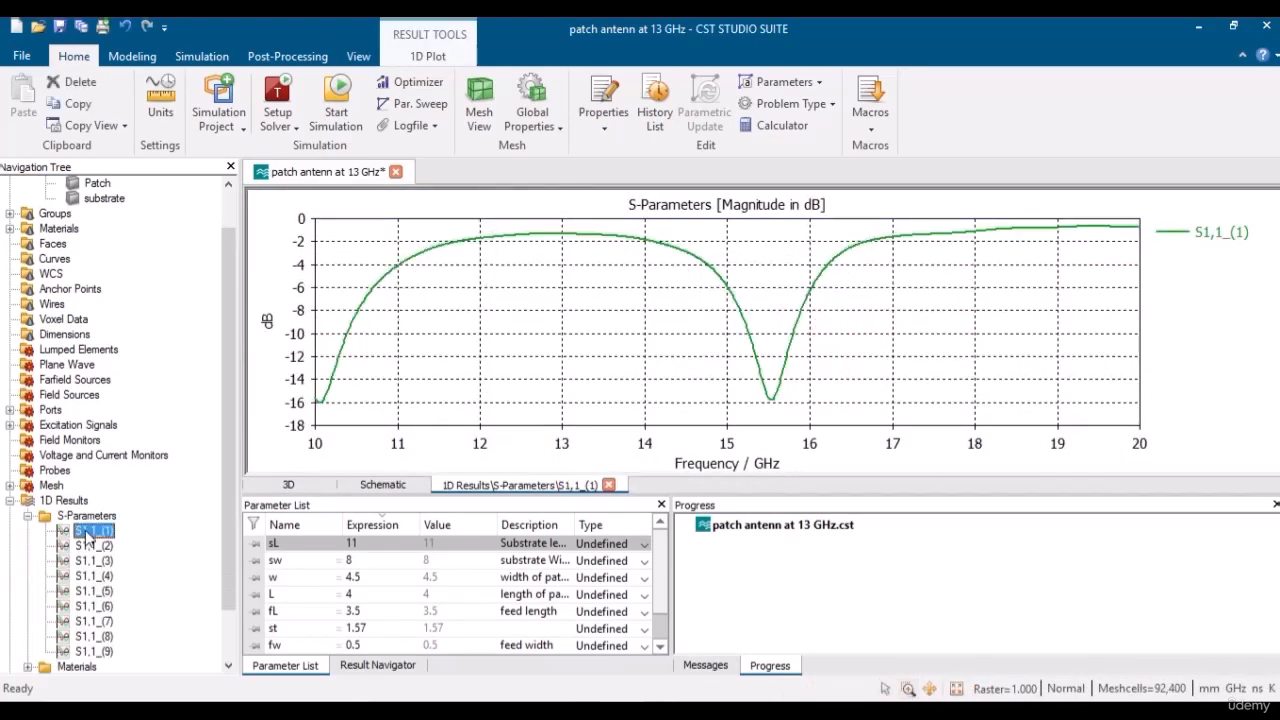
right_click(94, 531)
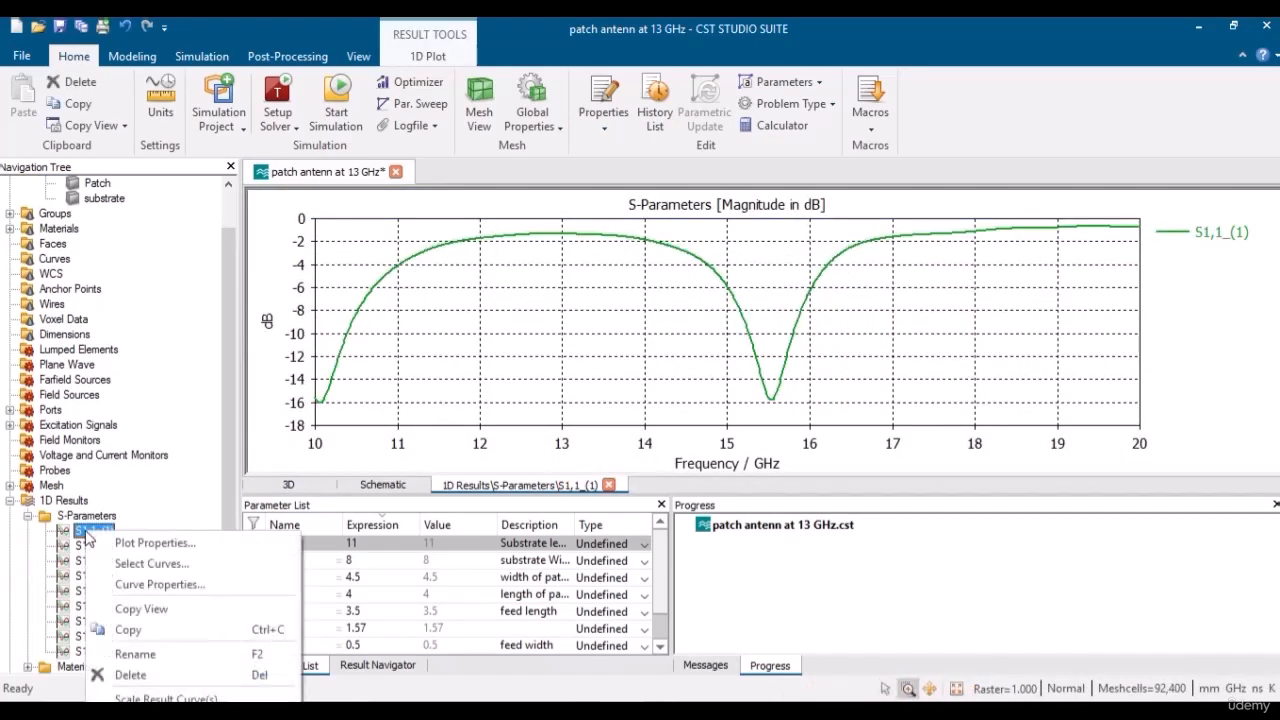
left_click(128, 675)
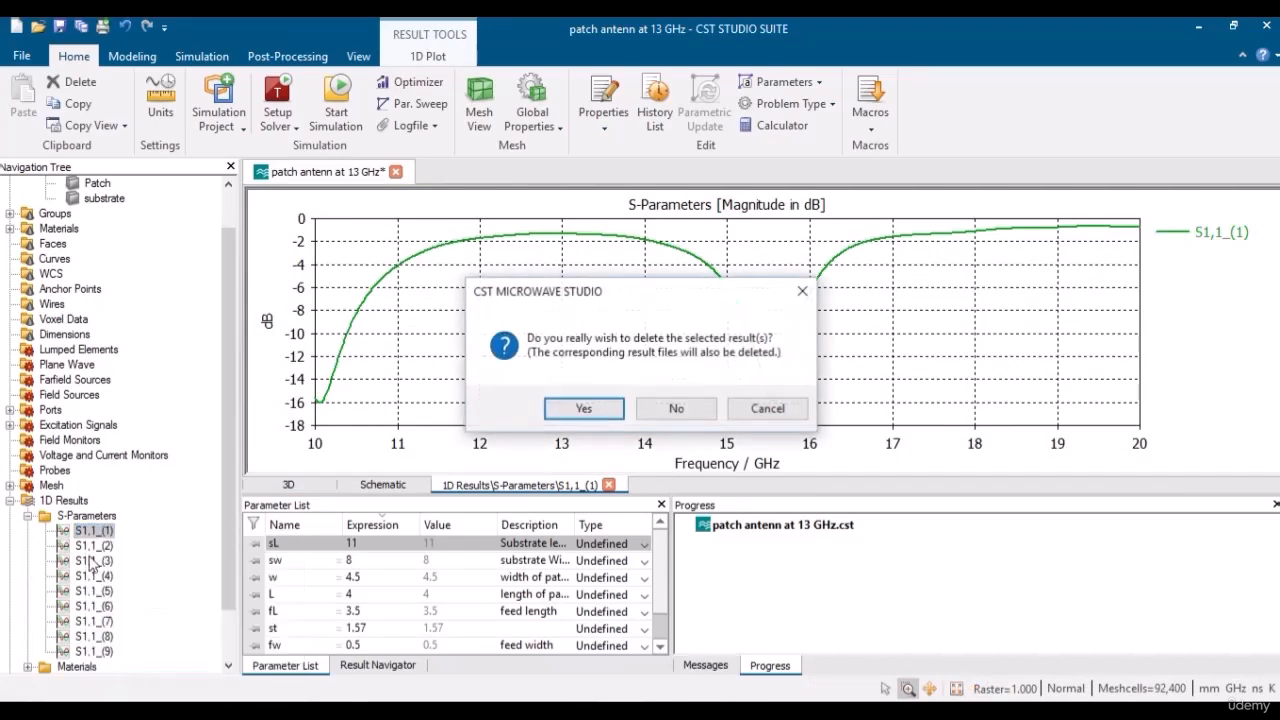
left_click(584, 409)
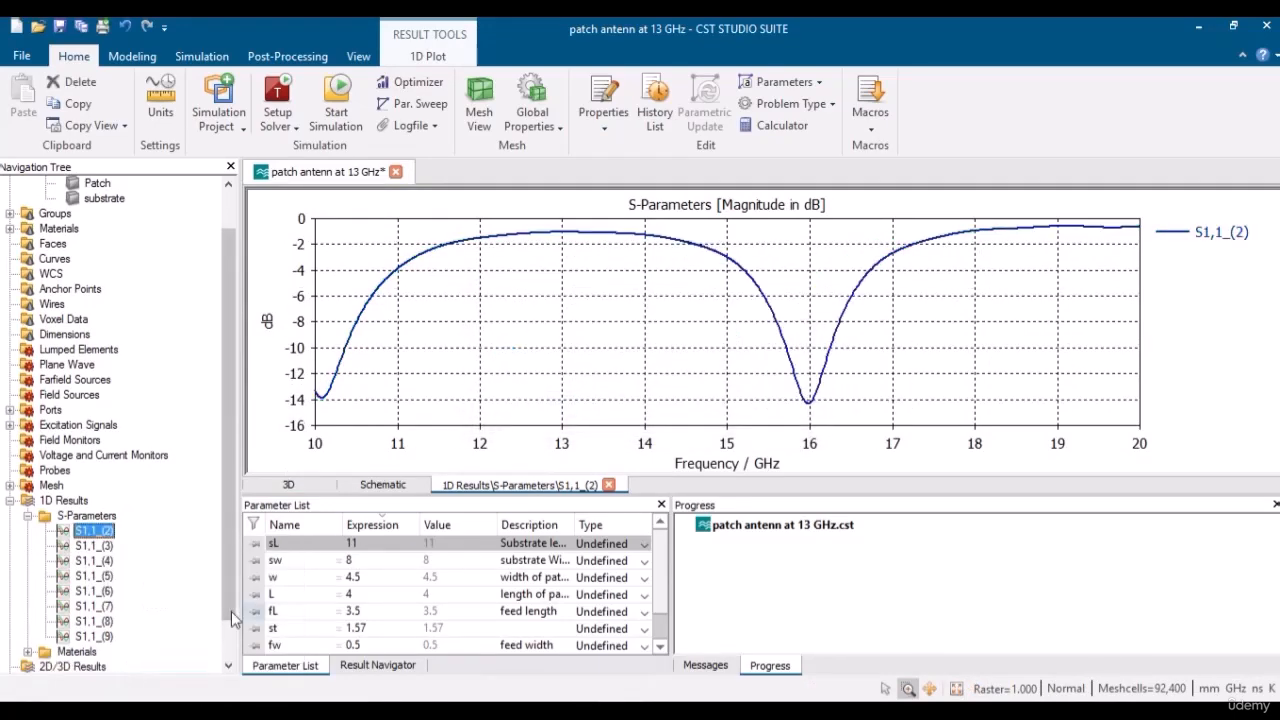
Delete the S1,1_(3) and S1,1_(5) curves from the S-Parameters results.
right_click(110, 546)
left_click(146, 688)
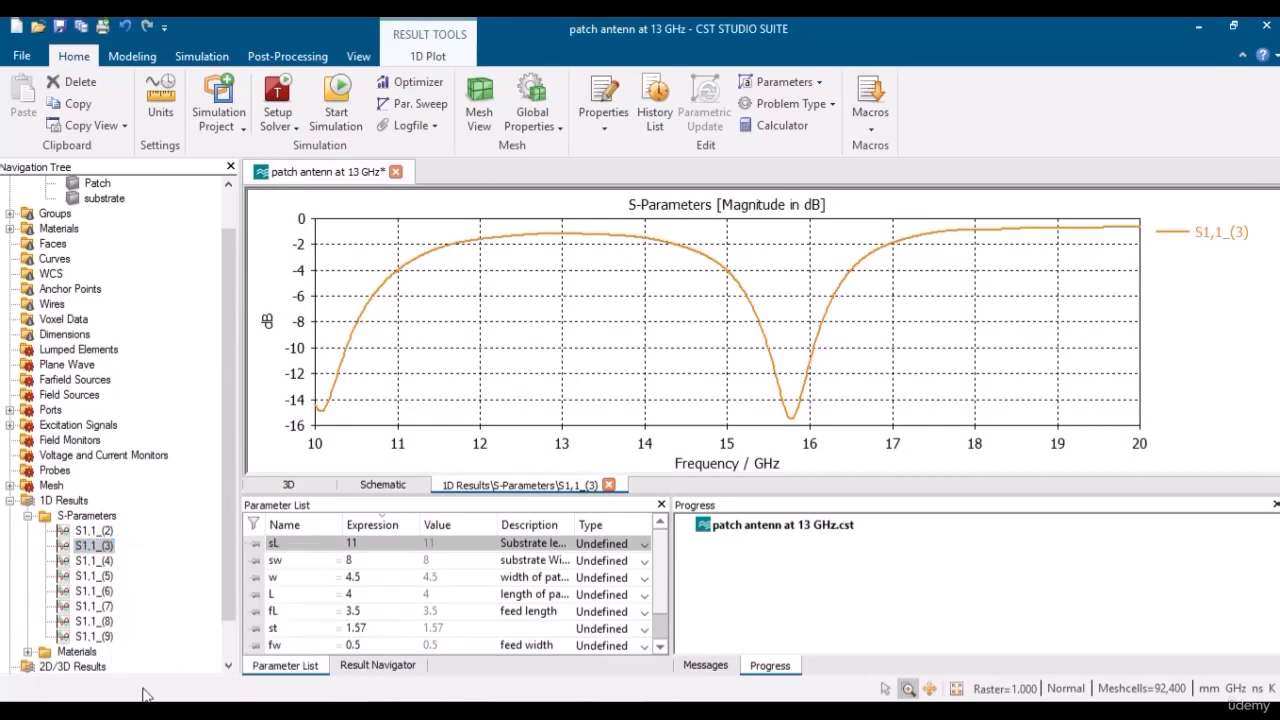
left_click(584, 409)
left_click(72, 562)
right_click(72, 568)
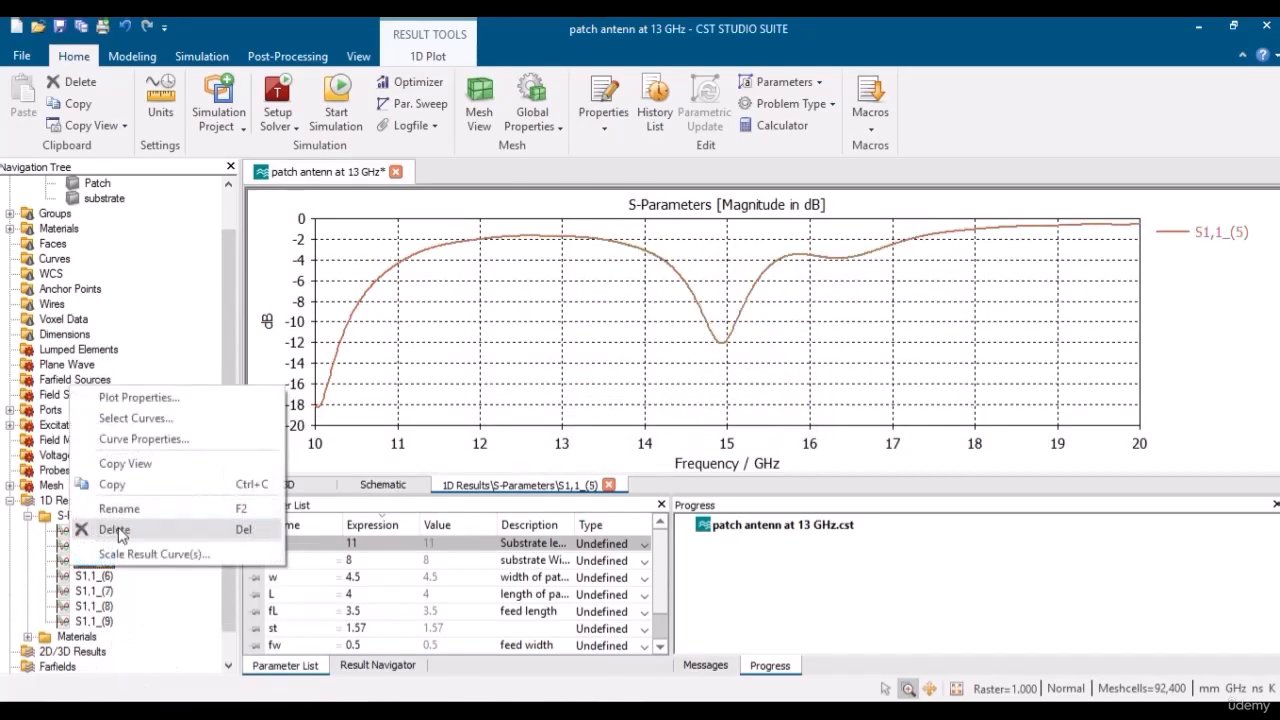
left_click(118, 533)
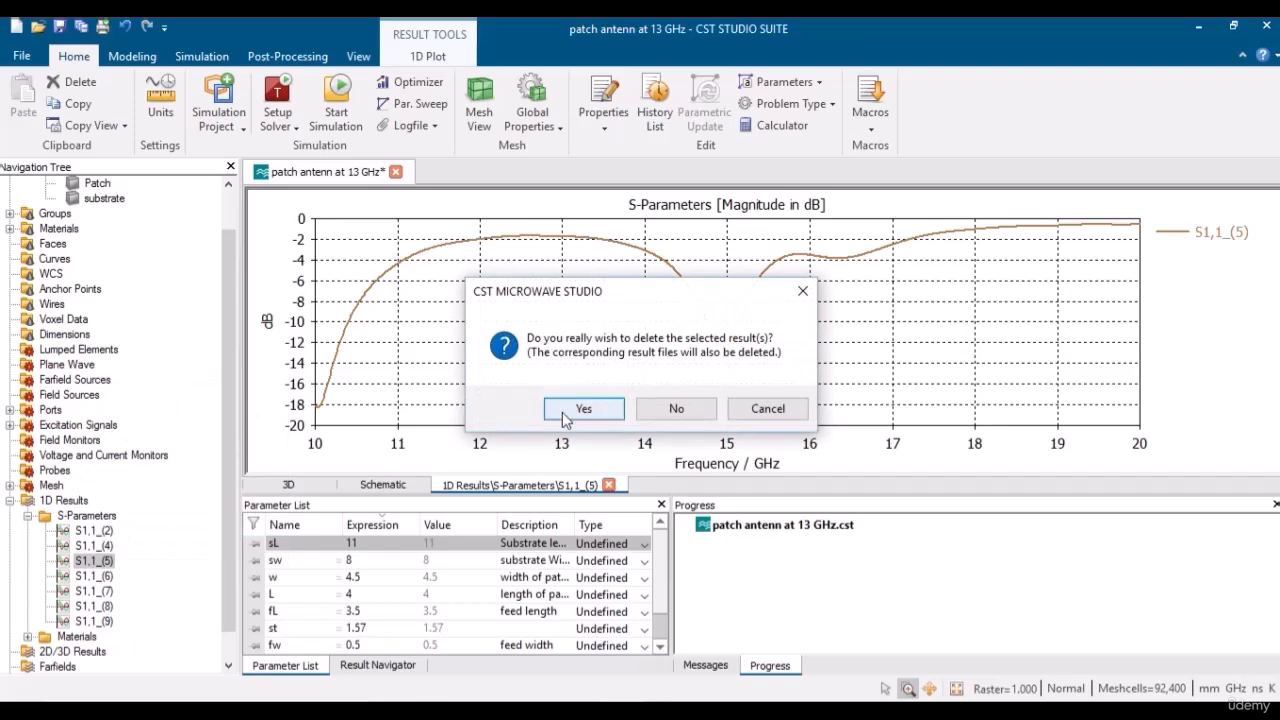
left_click(584, 409)
Delete the S1,1_(6) and S1,1_(4) curves with their result files from the S-Parameters results.
left_click(94, 545)
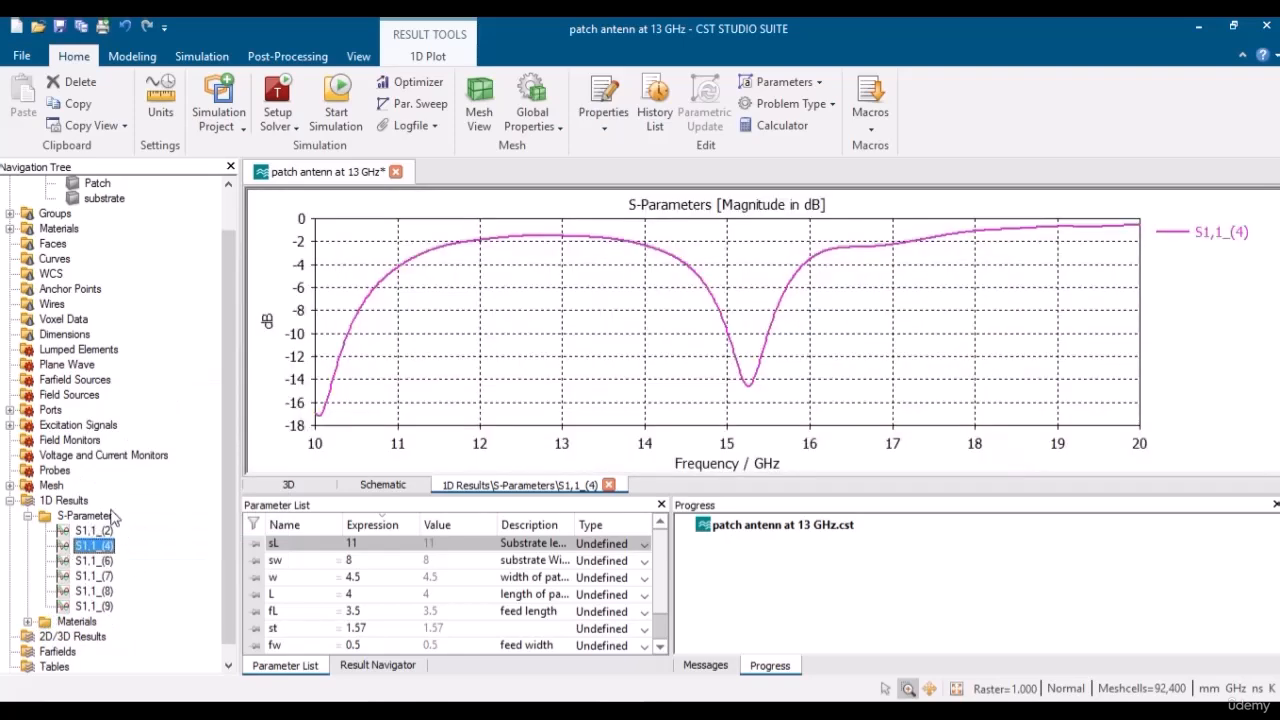
left_click(90, 561)
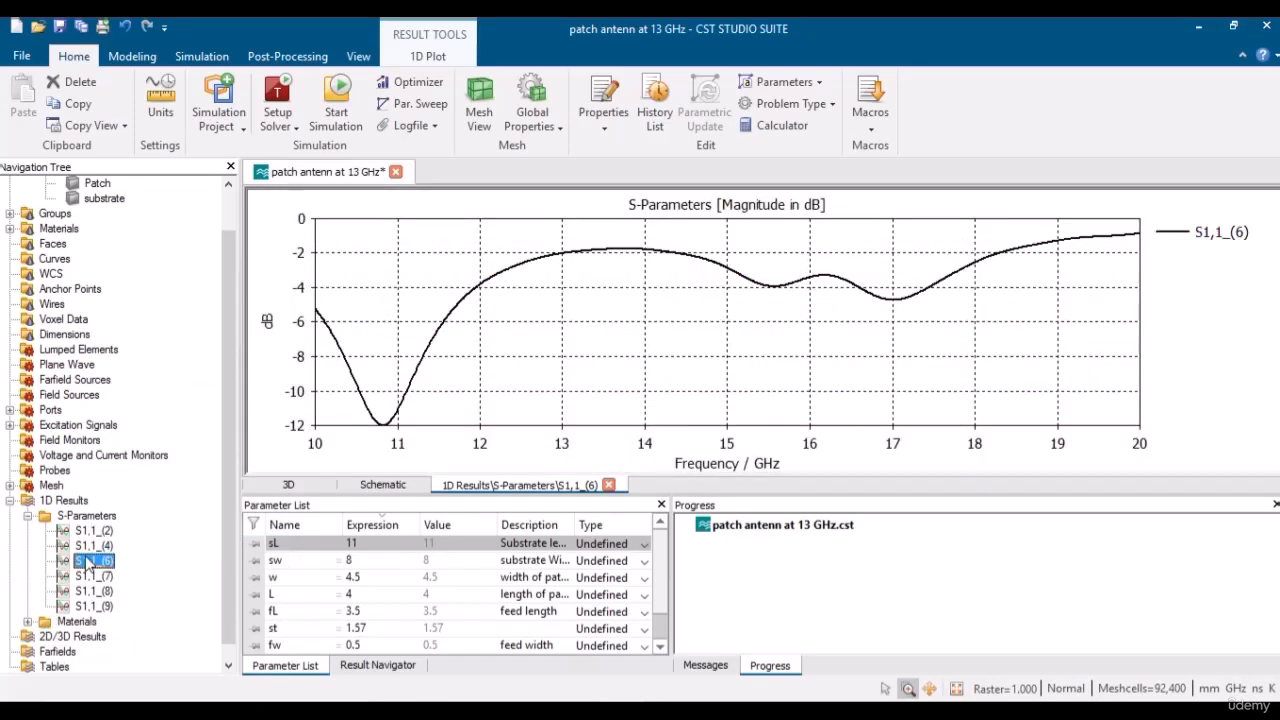
right_click(88, 563)
left_click(100, 690)
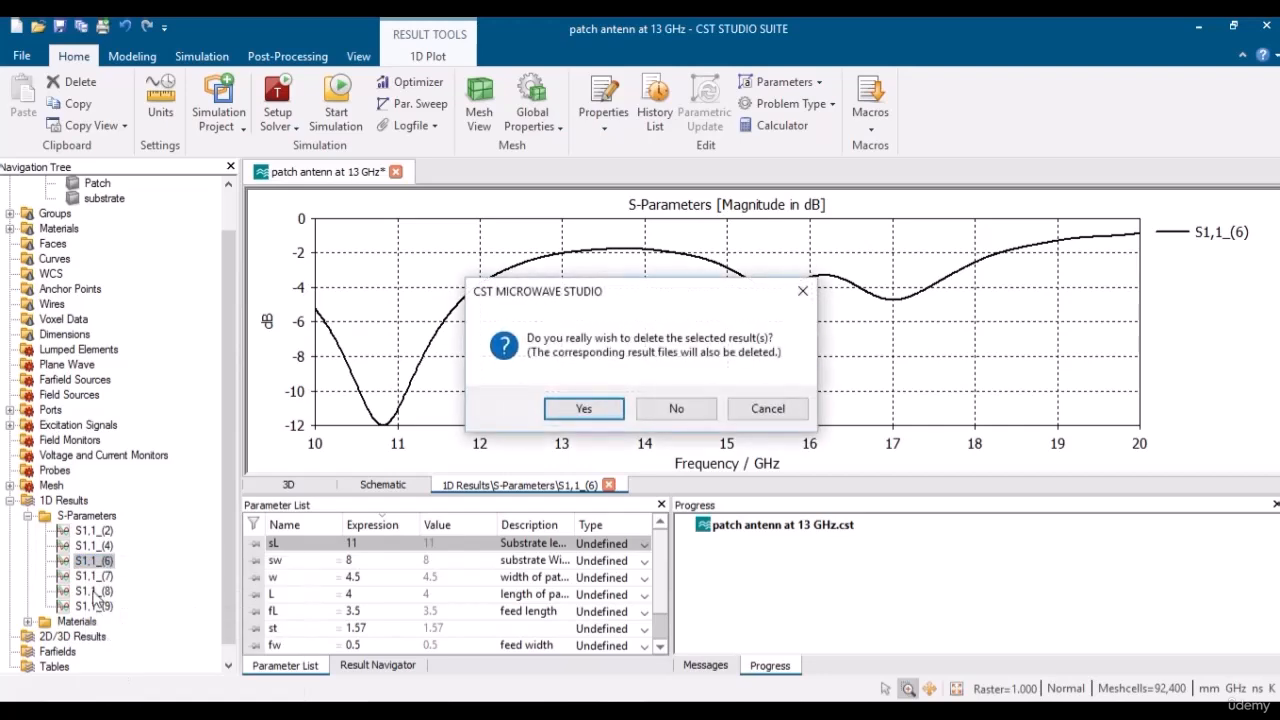
left_click(568, 409)
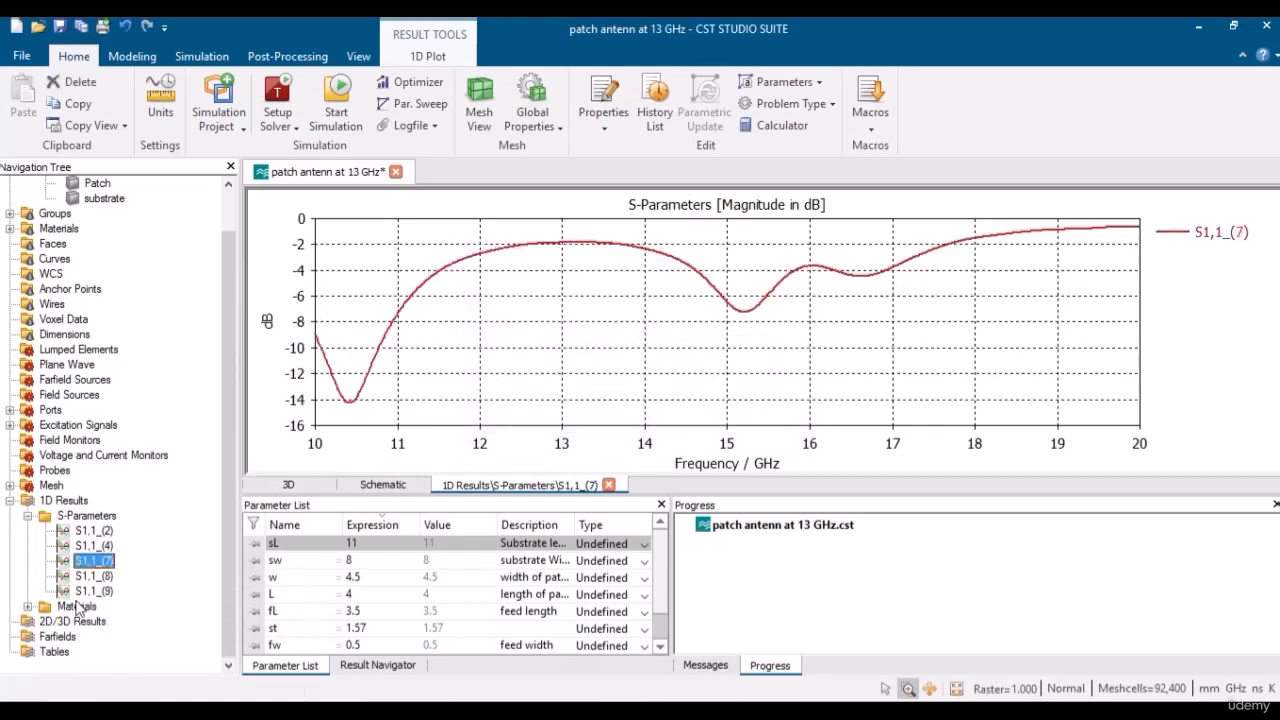
left_click(93, 545)
right_click(93, 545)
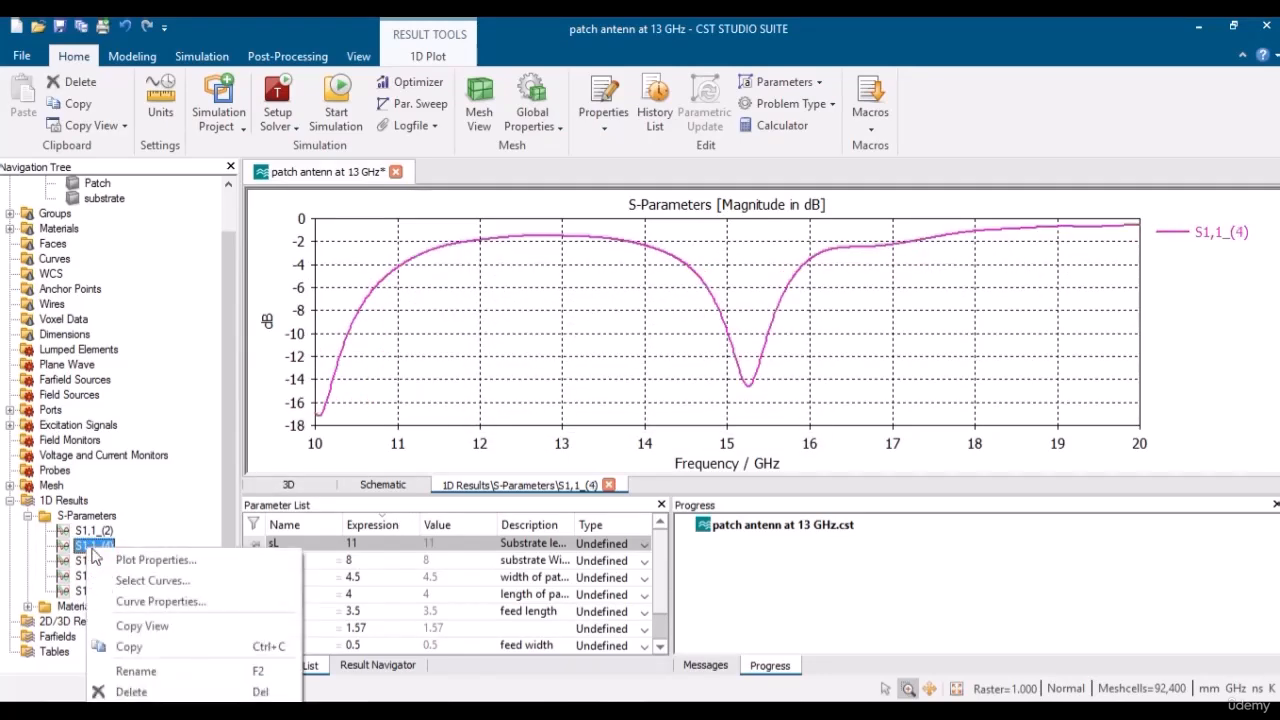
left_click(133, 692)
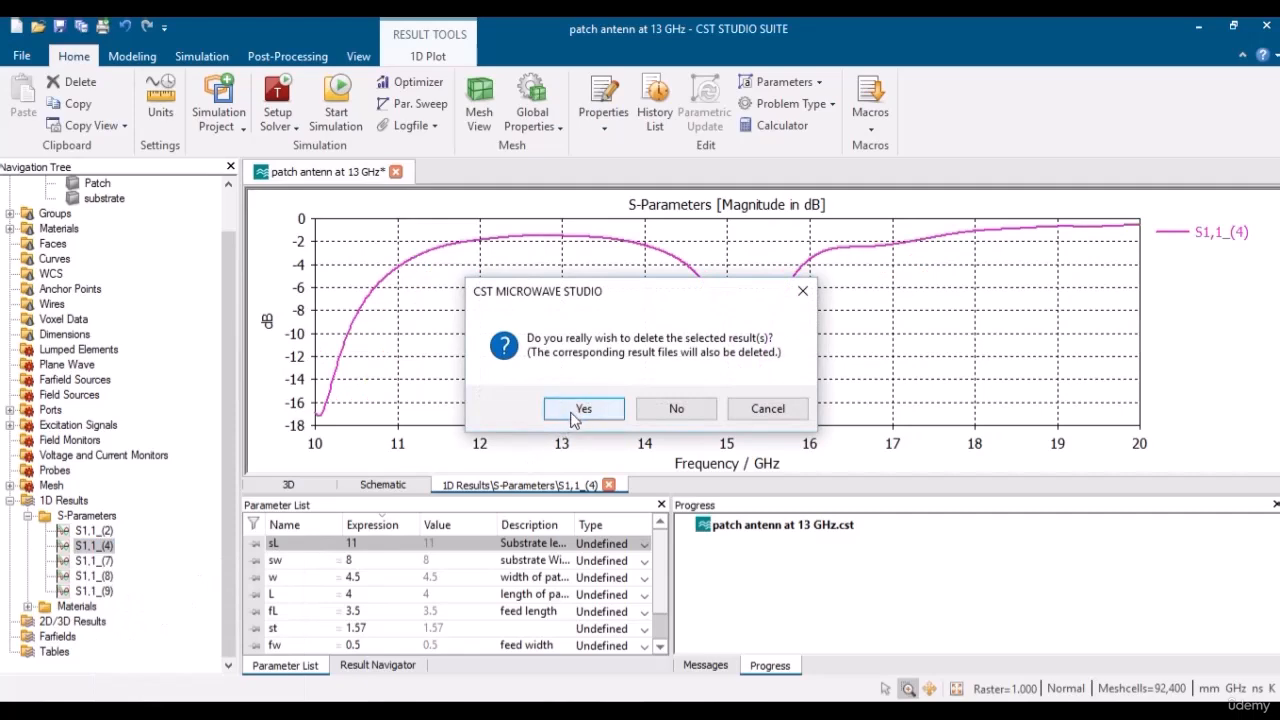
left_click(583, 409)
Delete the S1,1_(8) and S1,1_(2) curves with their result files from the S-Parameters results.
left_click(93, 577)
right_click(94, 580)
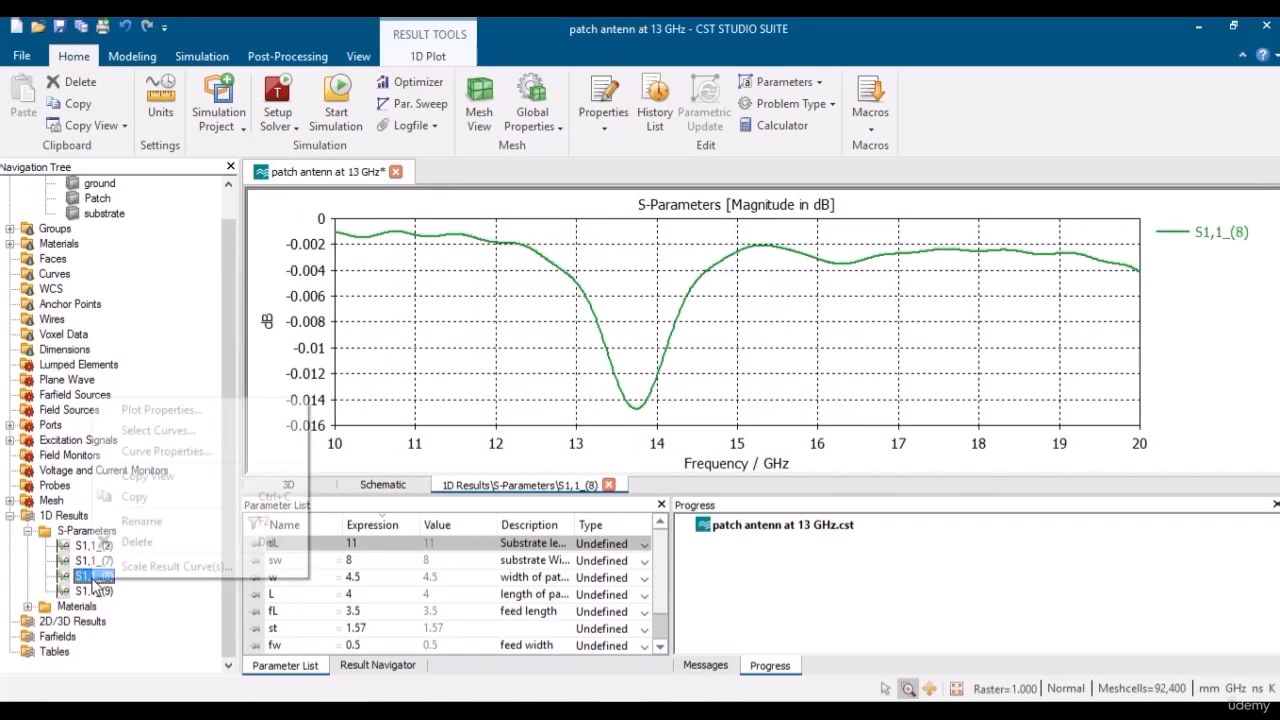
left_click(145, 540)
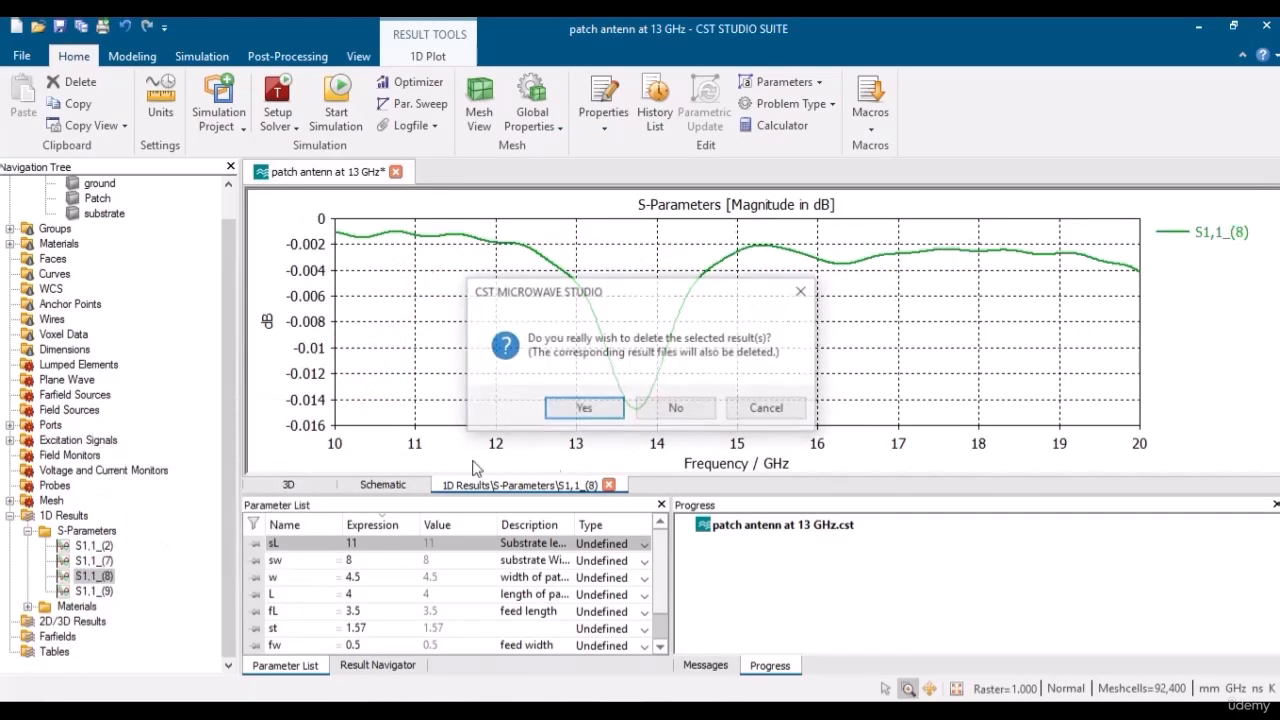
left_click(610, 416)
left_click(93, 561)
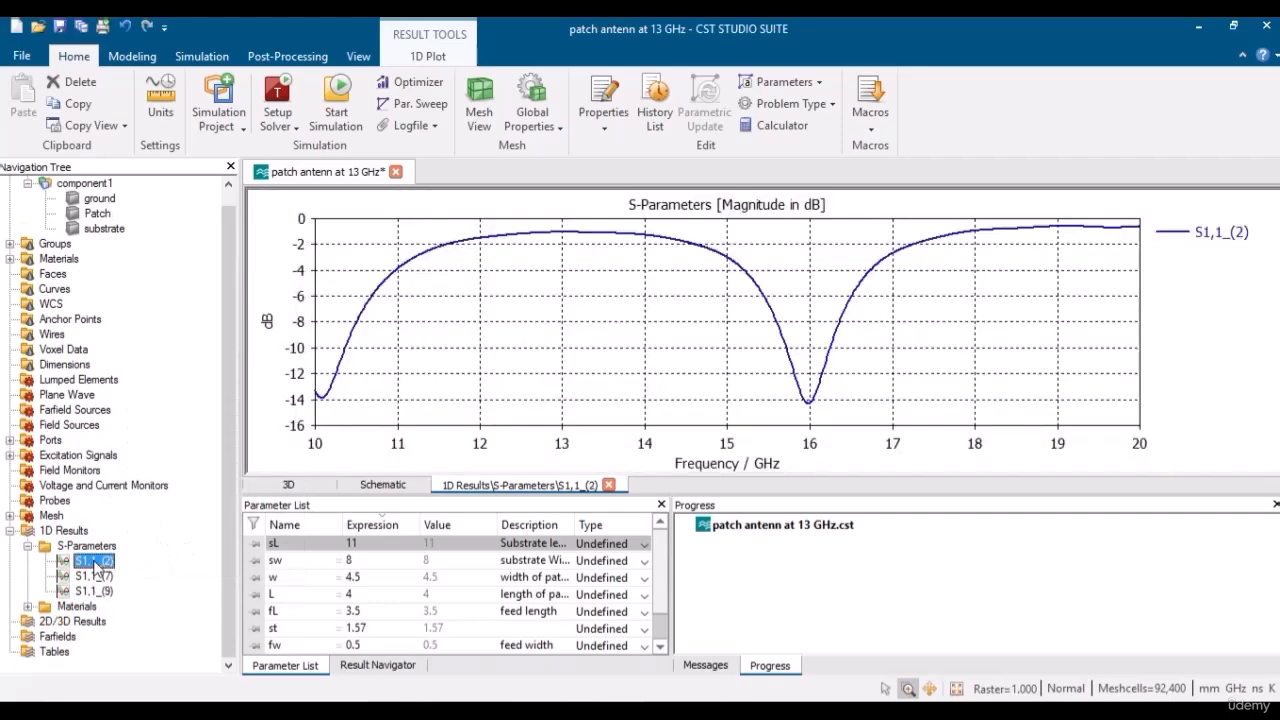
right_click(94, 562)
left_click(140, 525)
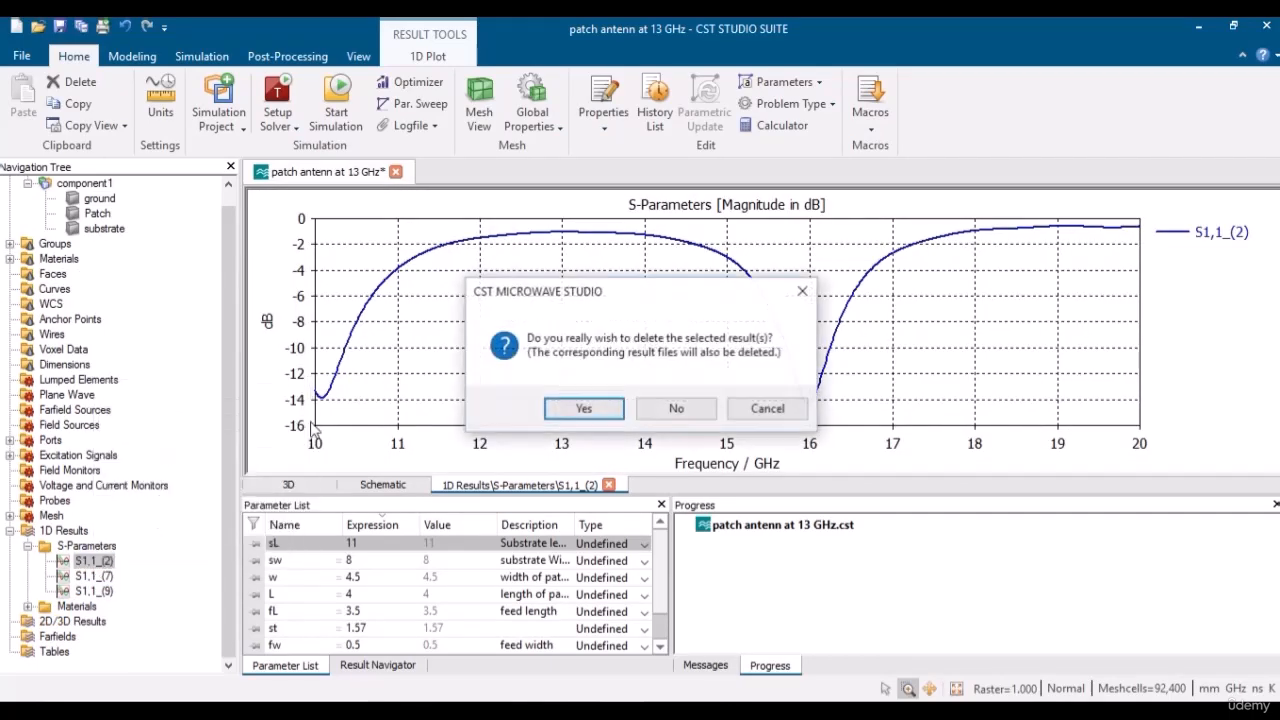
left_click(582, 410)
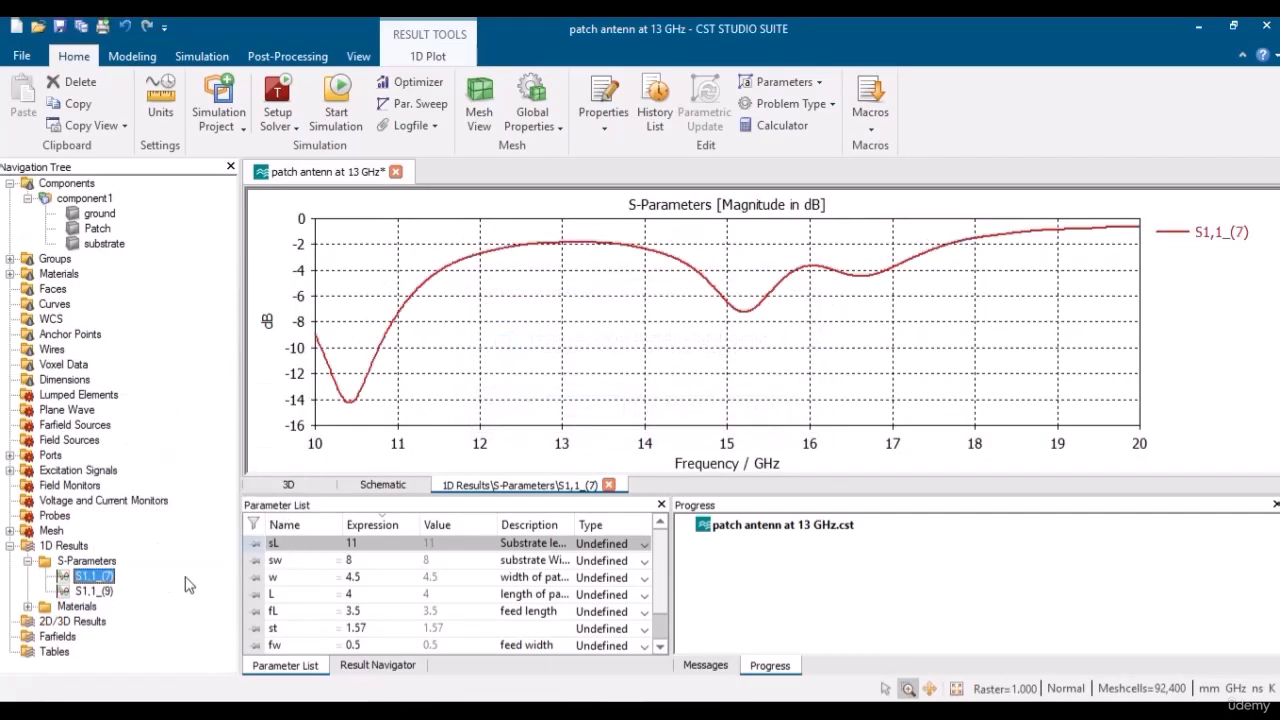
Delete the remaining S1,1_(7) and S1,1_(9) curves so that no old S-parameter results are left.
right_click(101, 584)
left_click(140, 545)
left_click(566, 414)
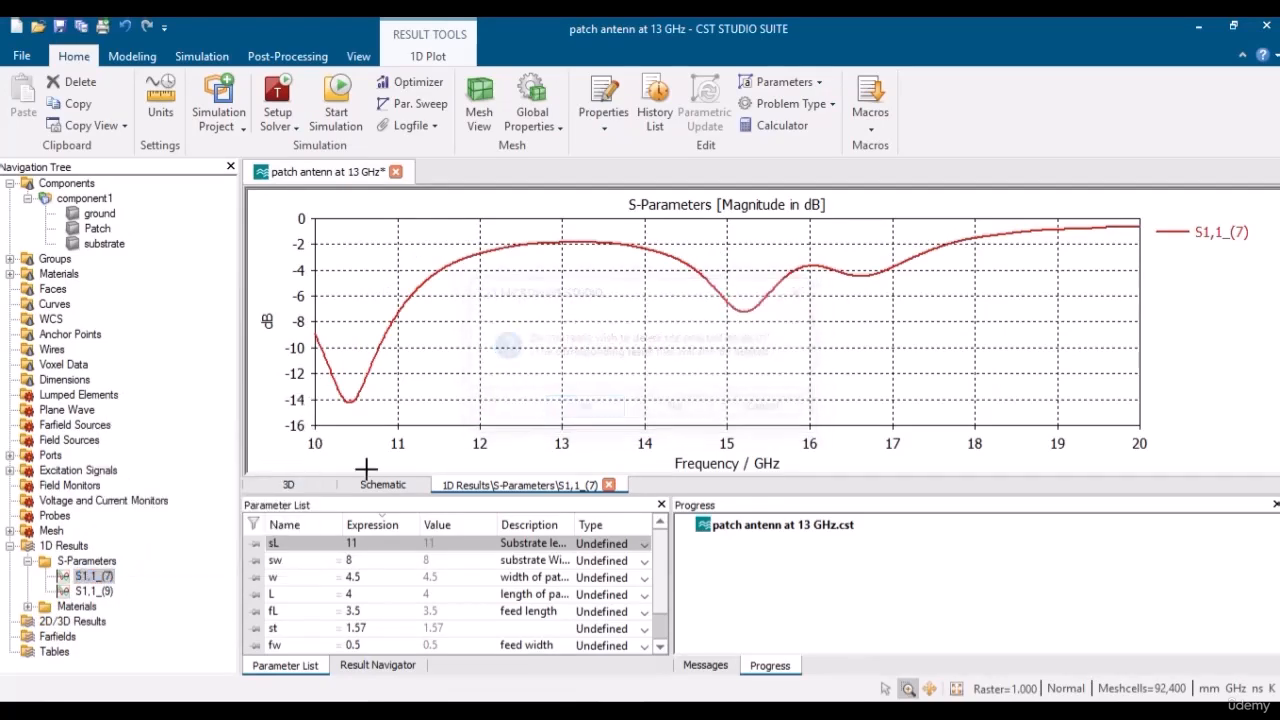
right_click(101, 584)
left_click(140, 543)
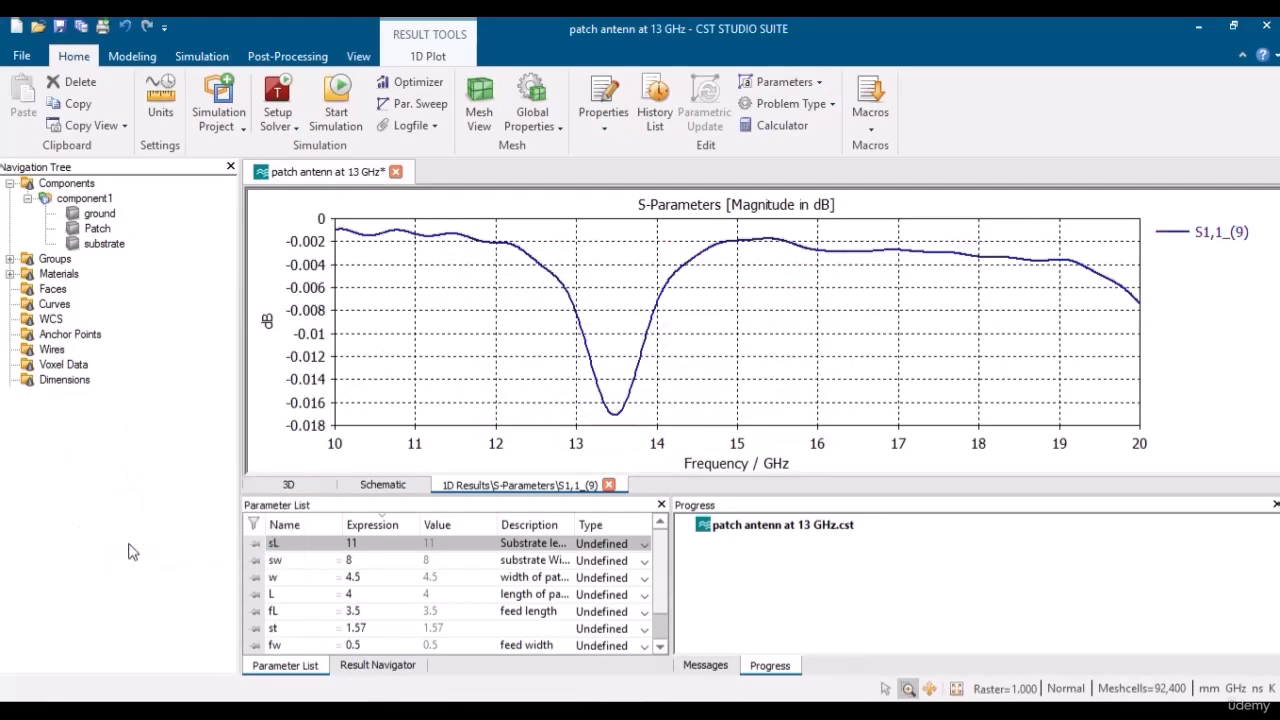
left_click(580, 408)
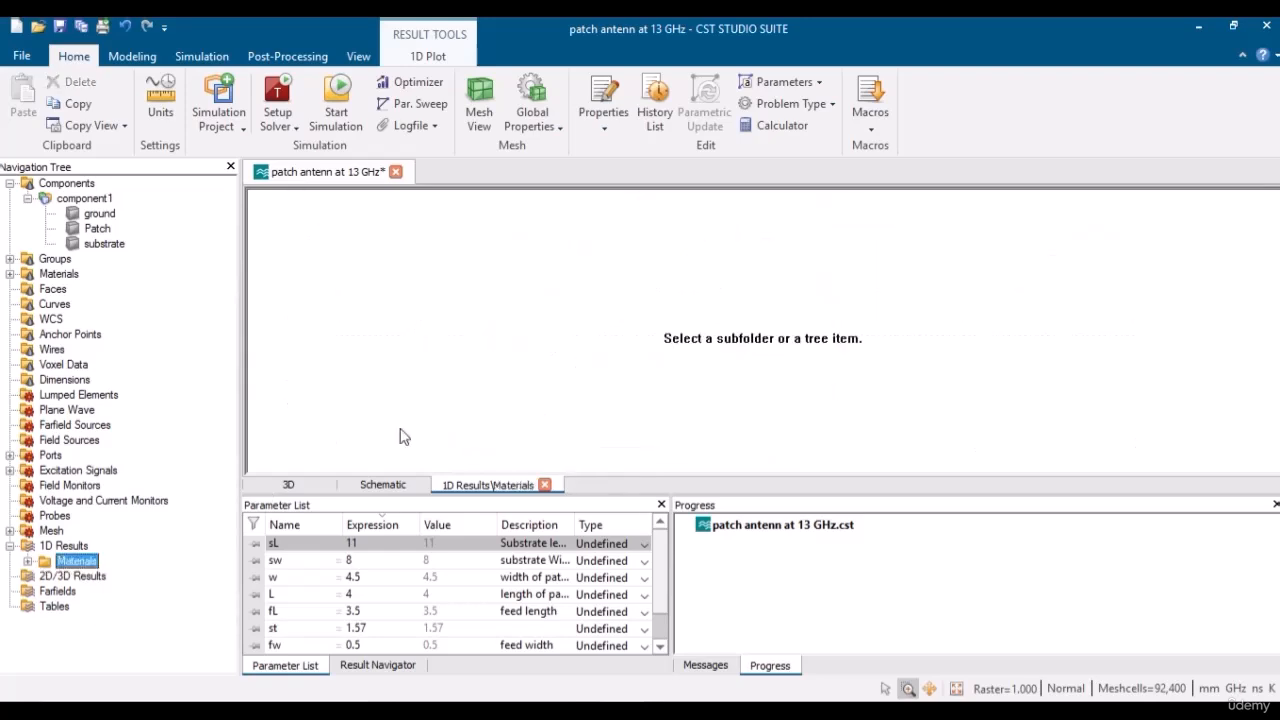
Return to the 3D view of the antenna and run a single simulation with the current parameters.
left_click(289, 485)
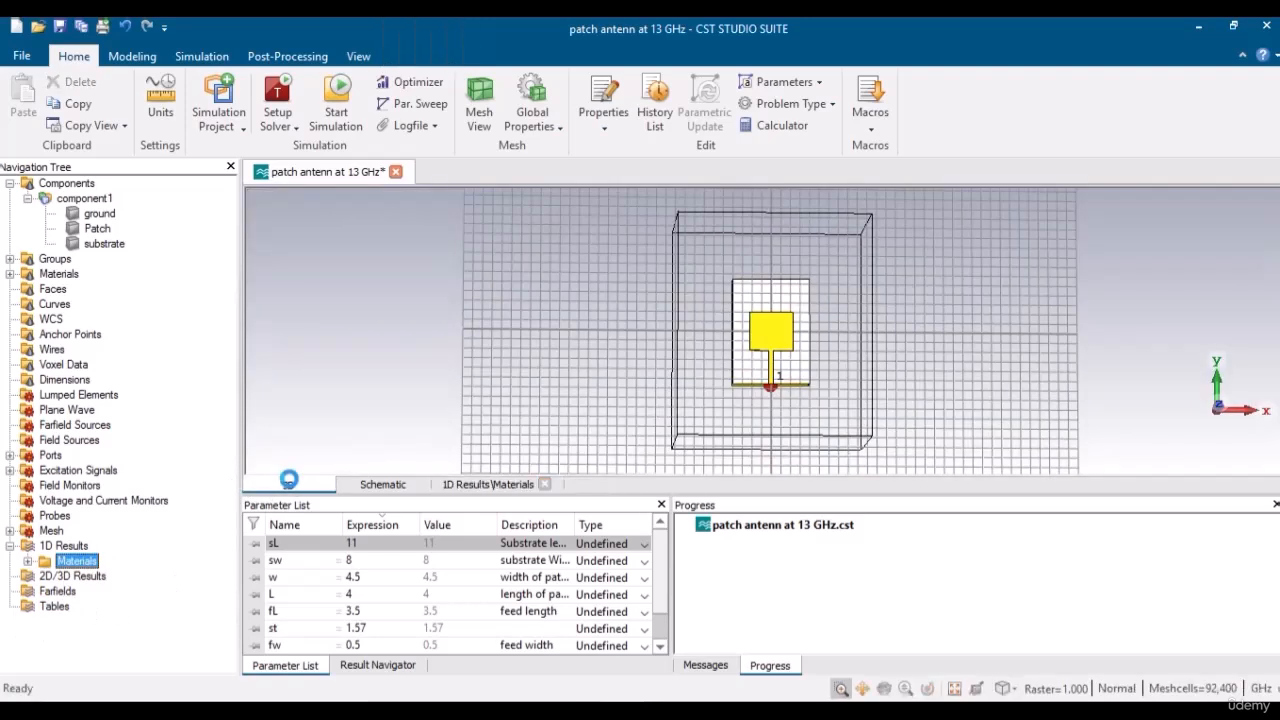
left_click(289, 484)
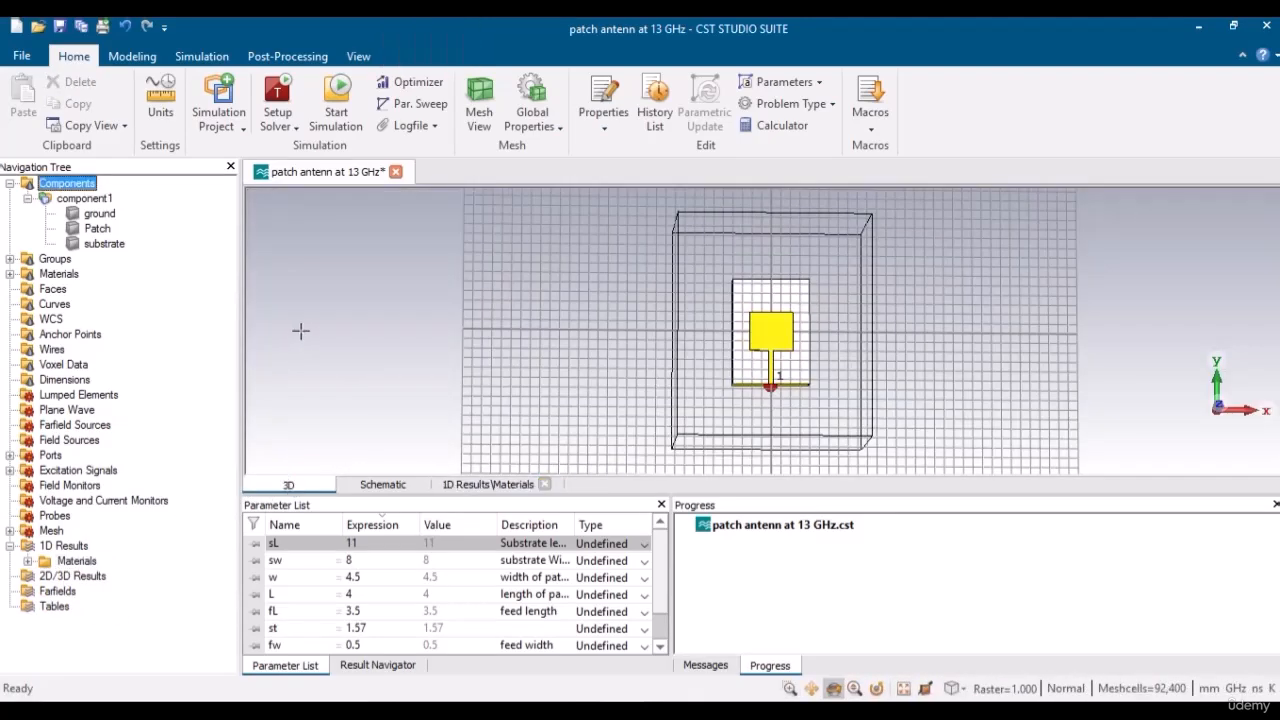
left_click(339, 97)
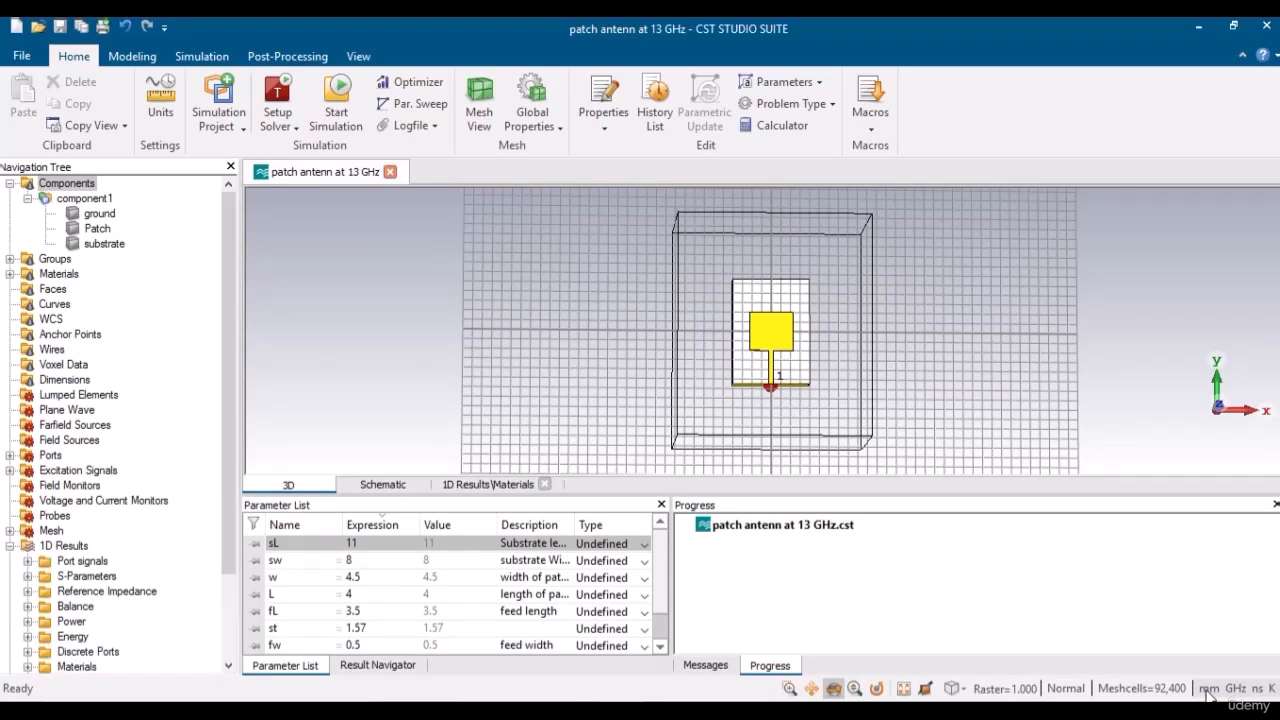
Plot the new S1,1 curve and examine its resonance dip near 13 GHz up close.
left_click(27, 576)
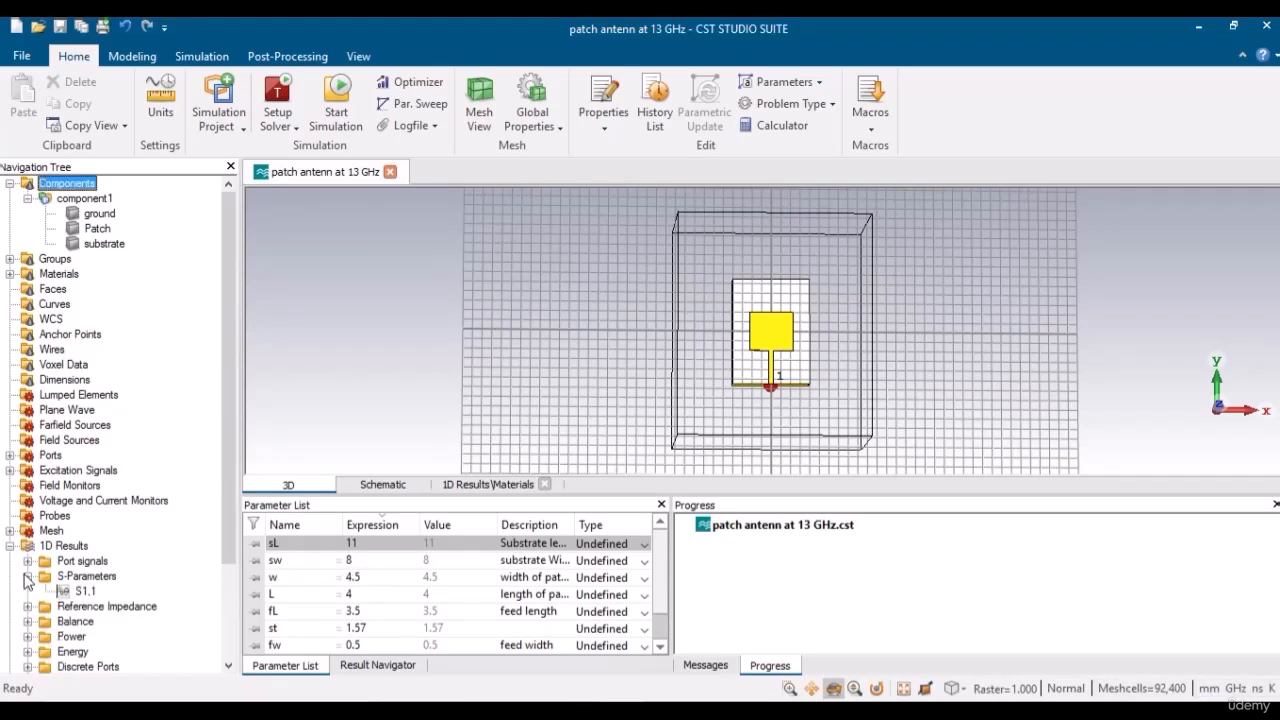
left_click(80, 592)
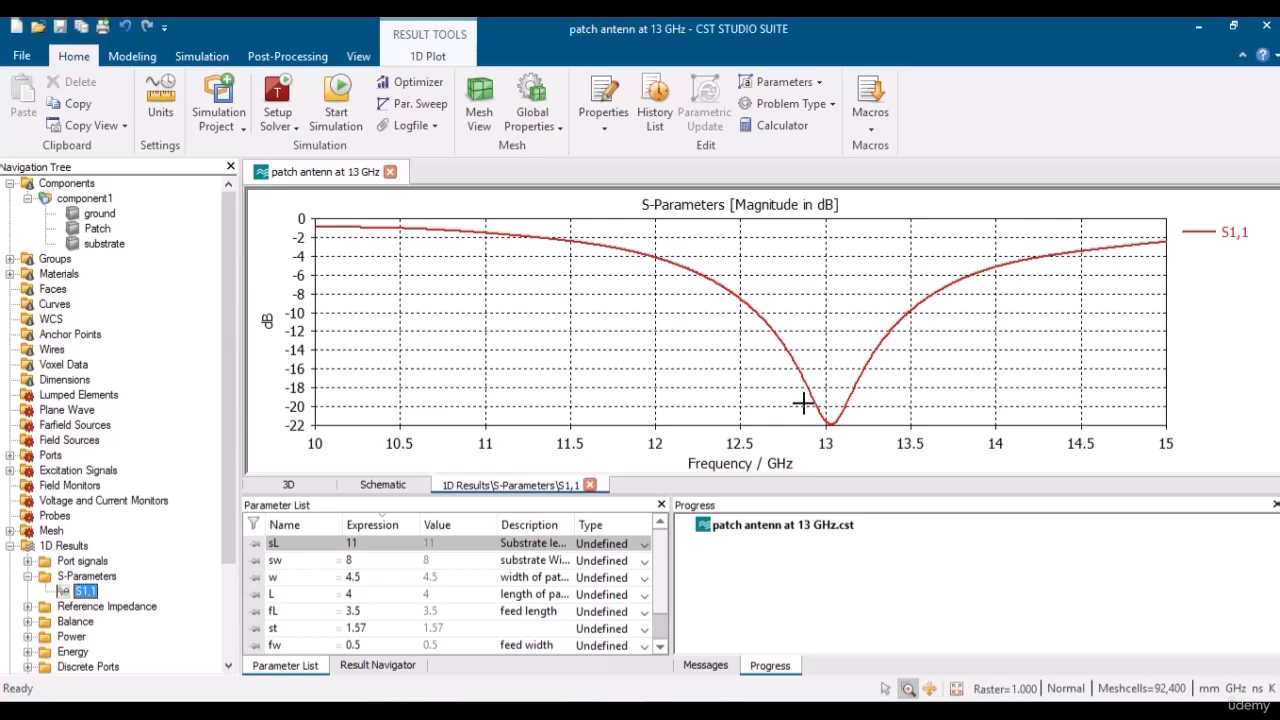
left_click_drag(803, 403, 872, 463)
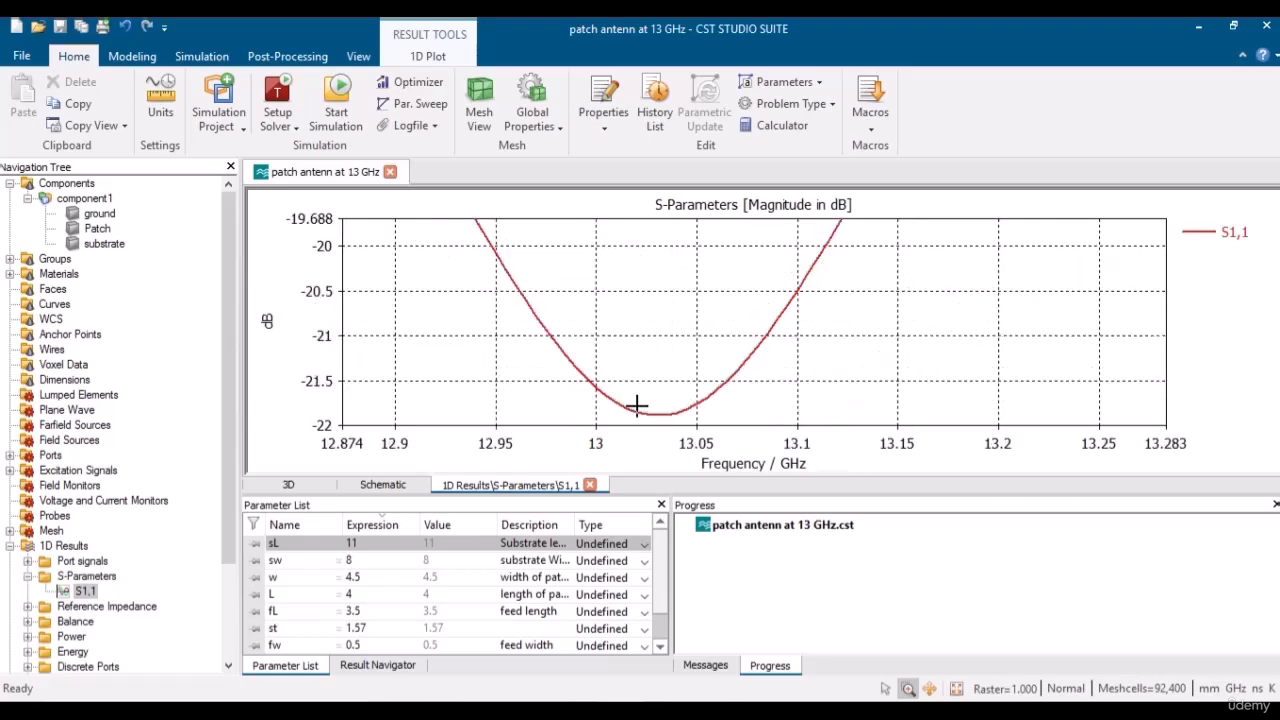
double_click(680, 417)
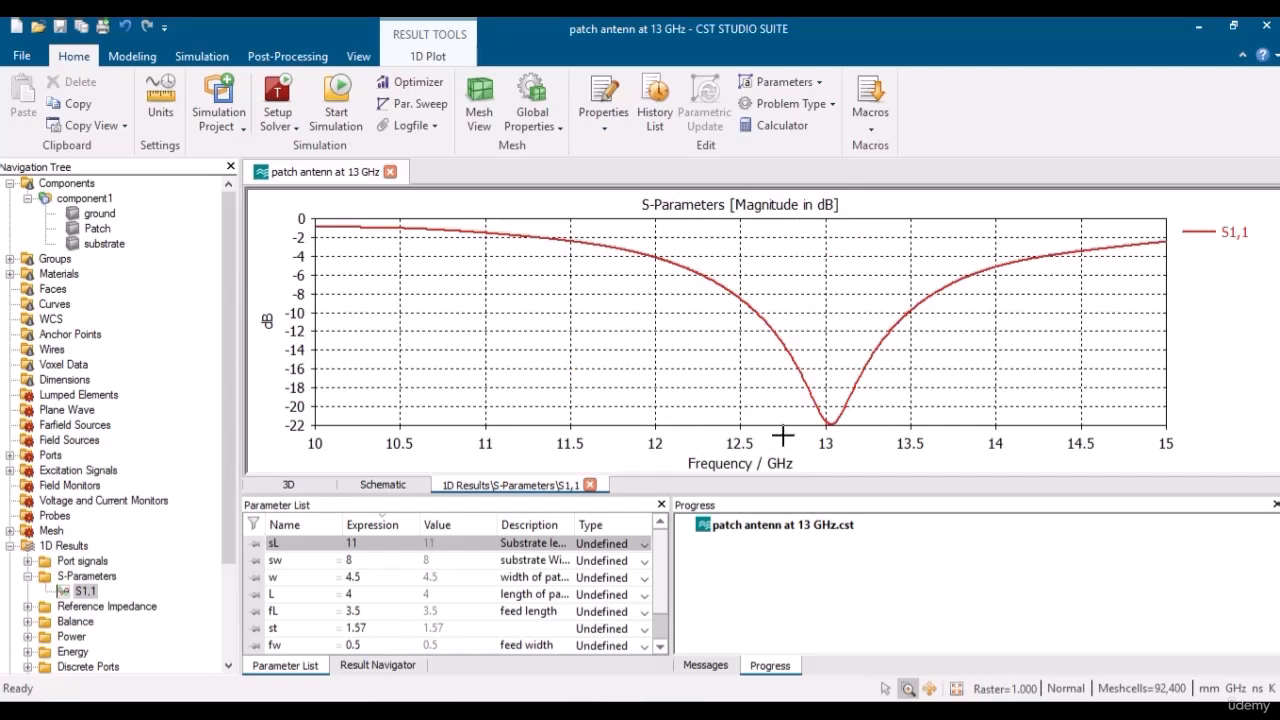
left_click_drag(800, 407, 838, 449)
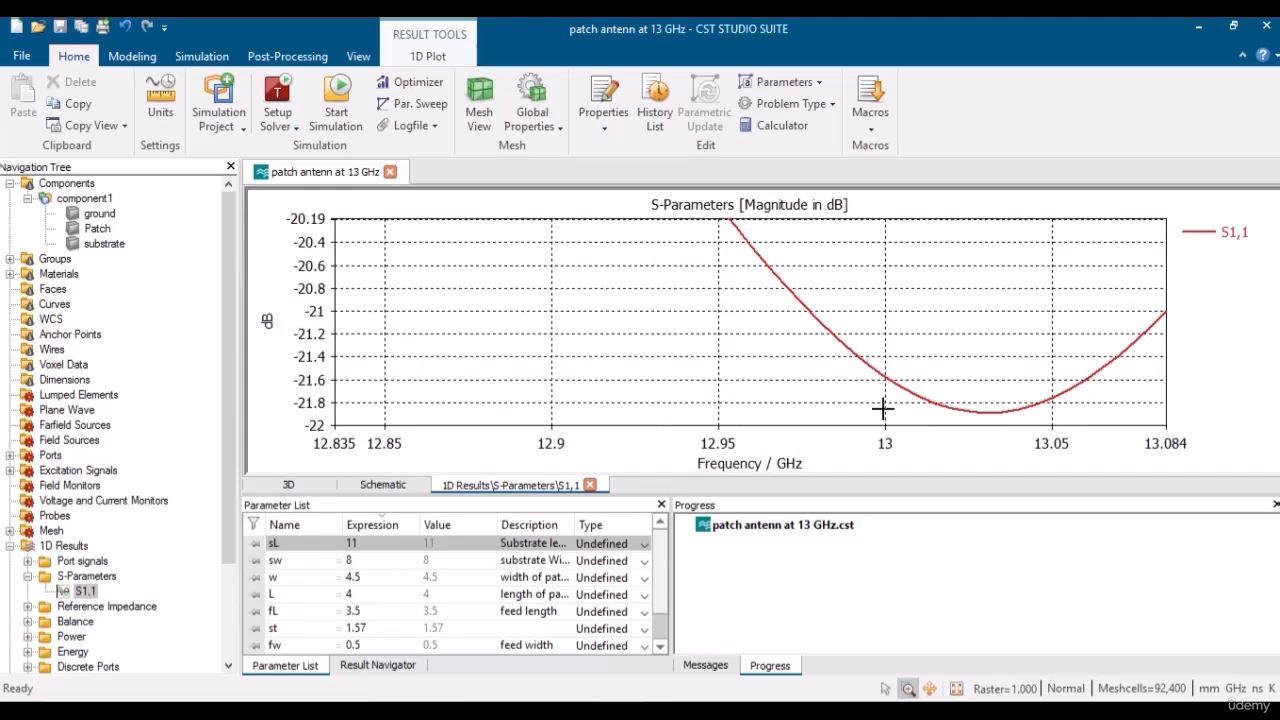
Create a parameter sweep sequence with a linear sweep of the patch width w from 4.5 to 5 using a step width of 0.2.
double_click(883, 408)
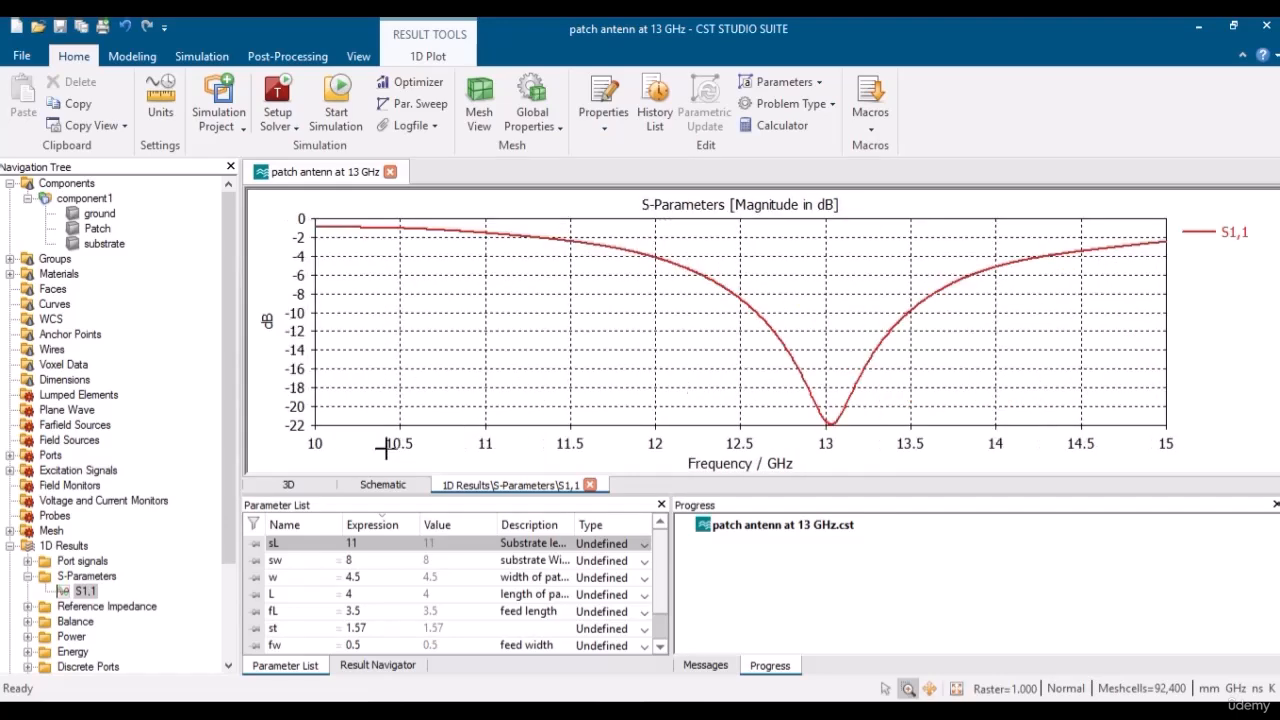
left_click(316, 484)
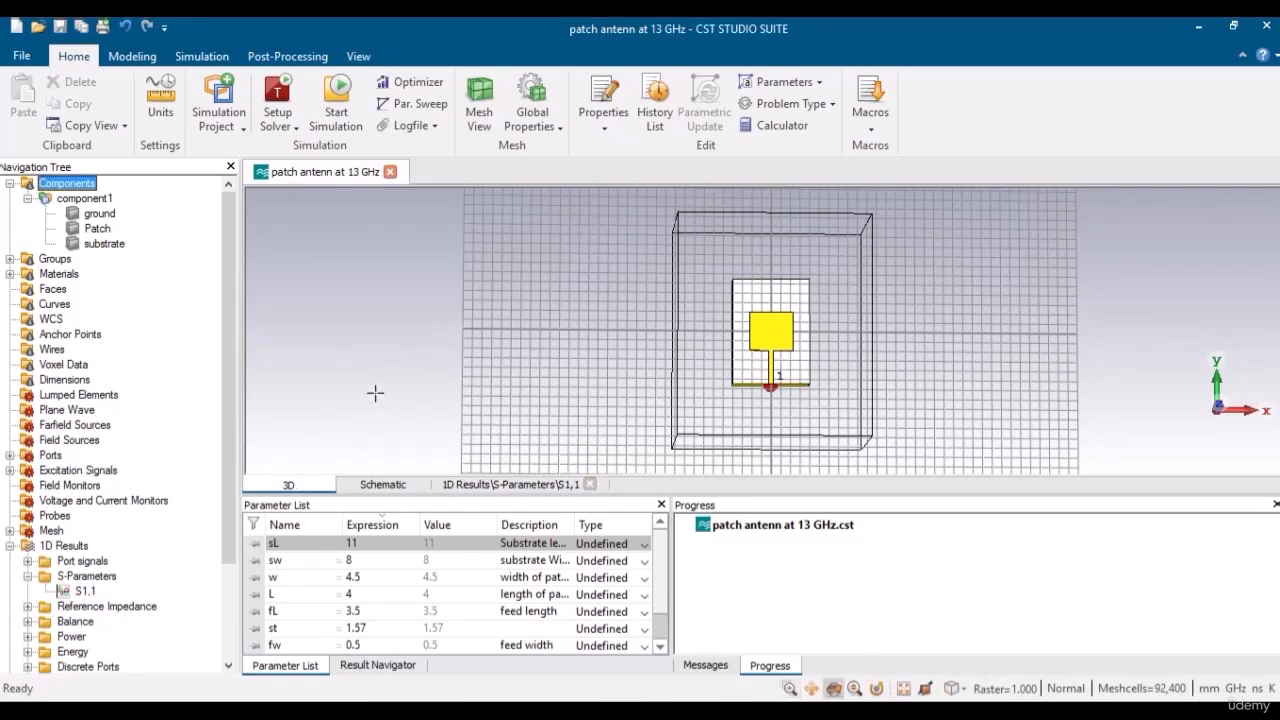
left_click(425, 104)
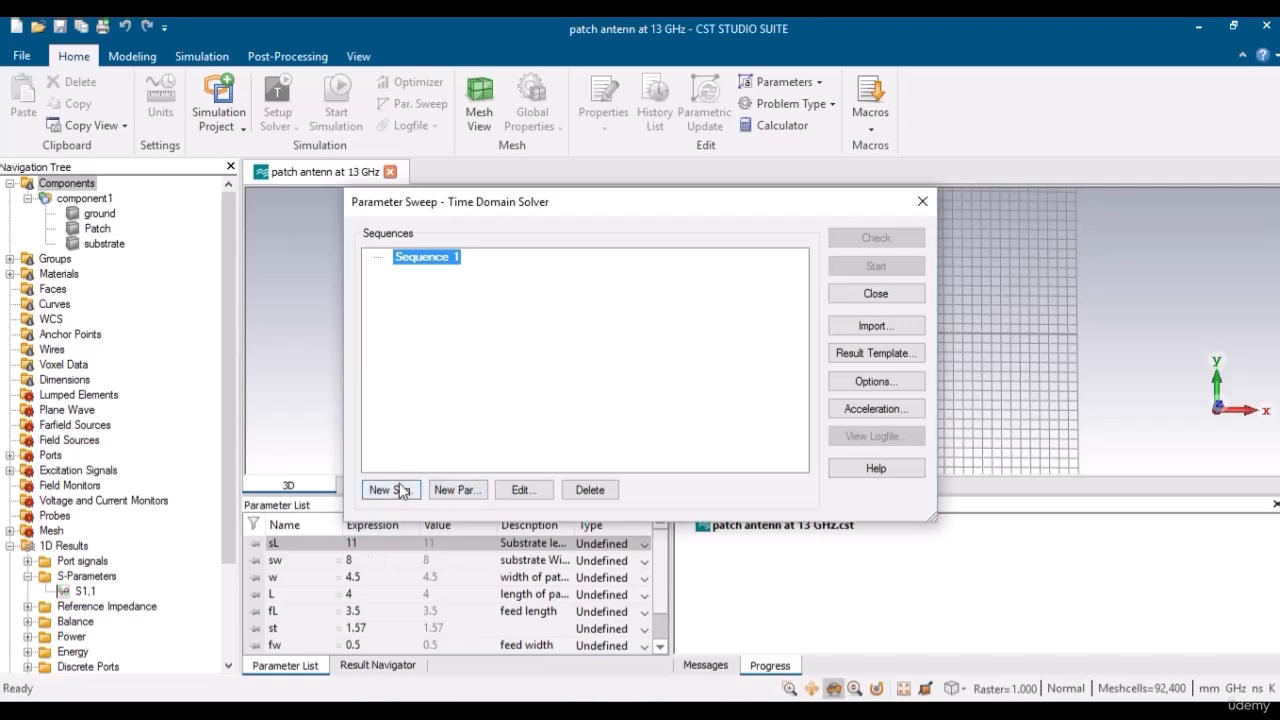
left_click(456, 490)
left_click(601, 299)
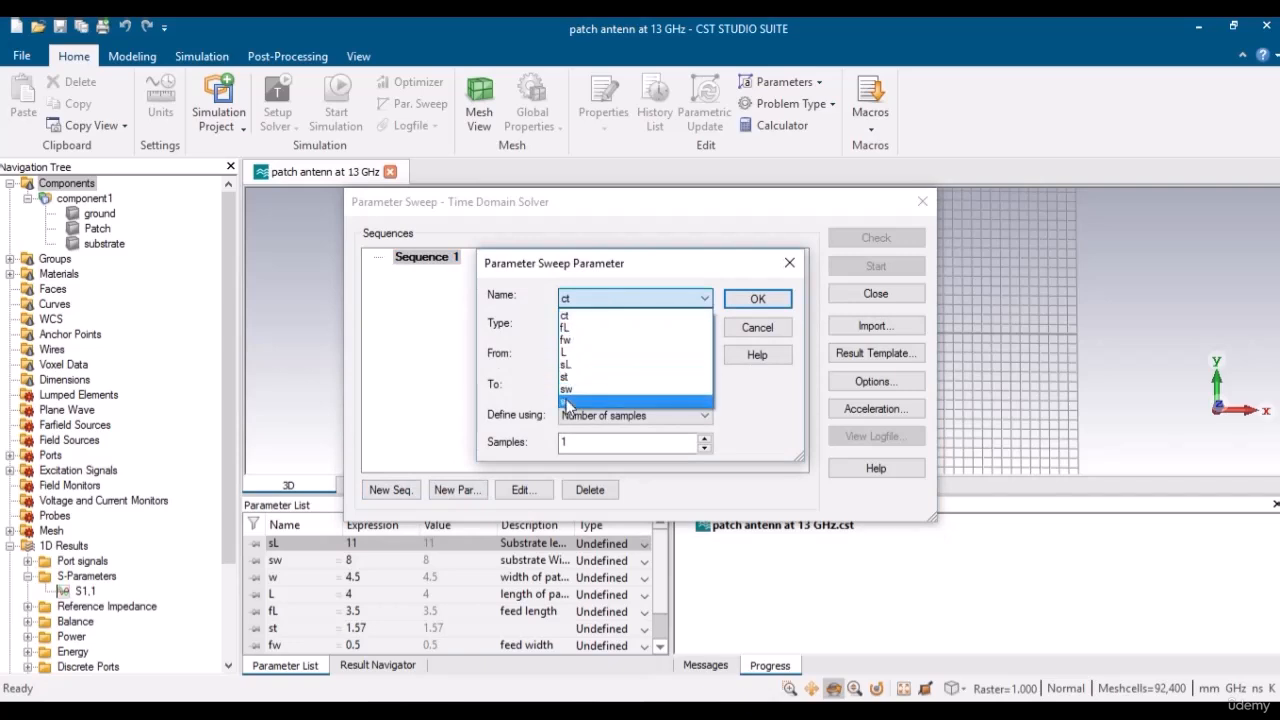
left_click(568, 400)
left_click(580, 354)
left_click(588, 382)
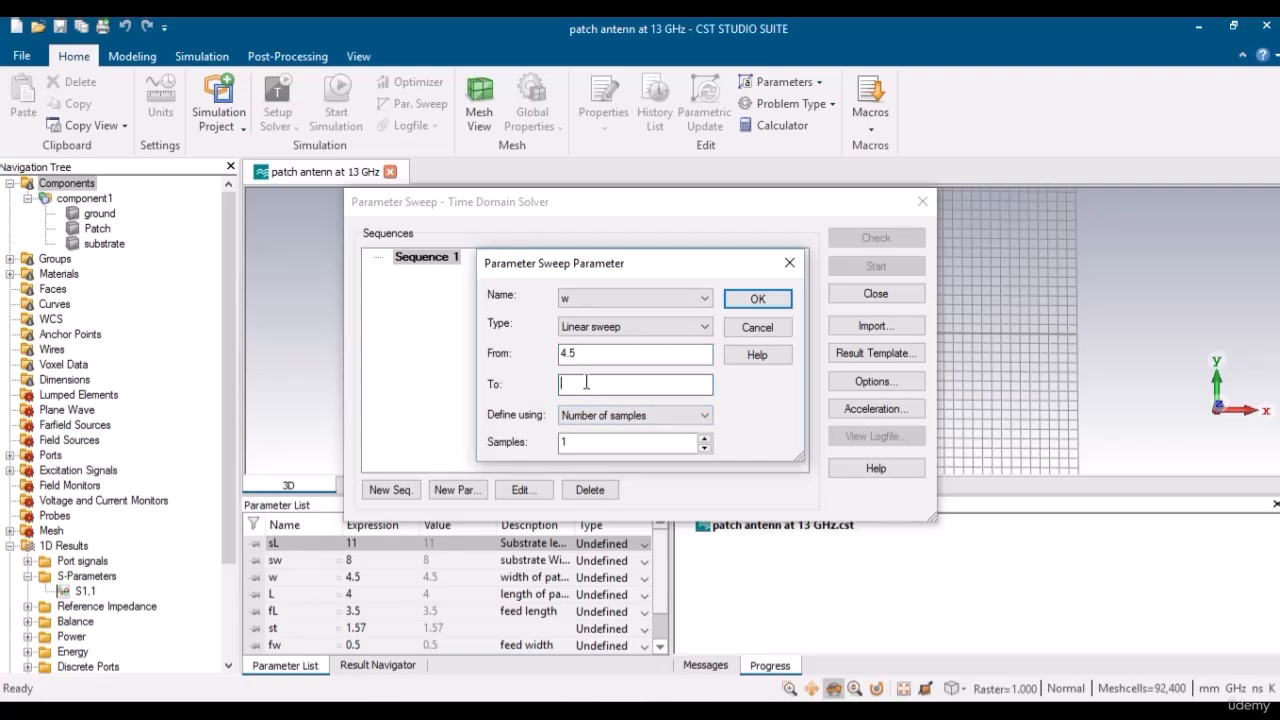
left_click(586, 418)
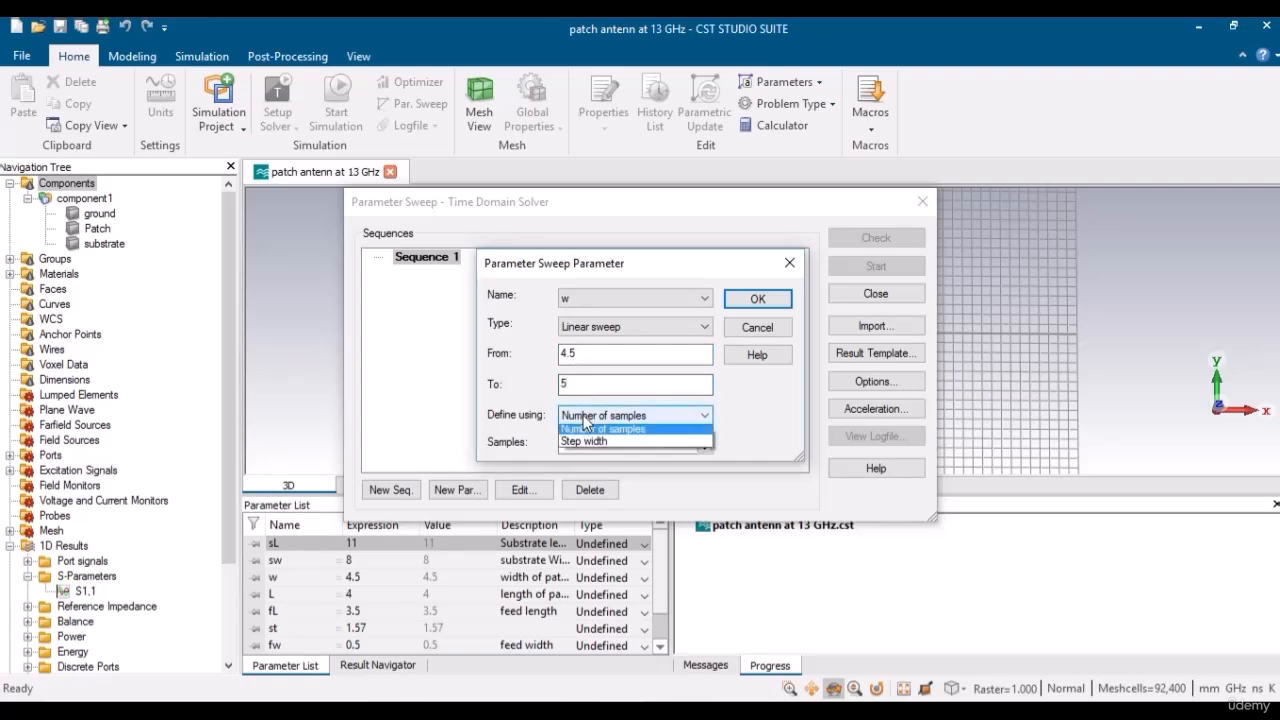
left_click(581, 442)
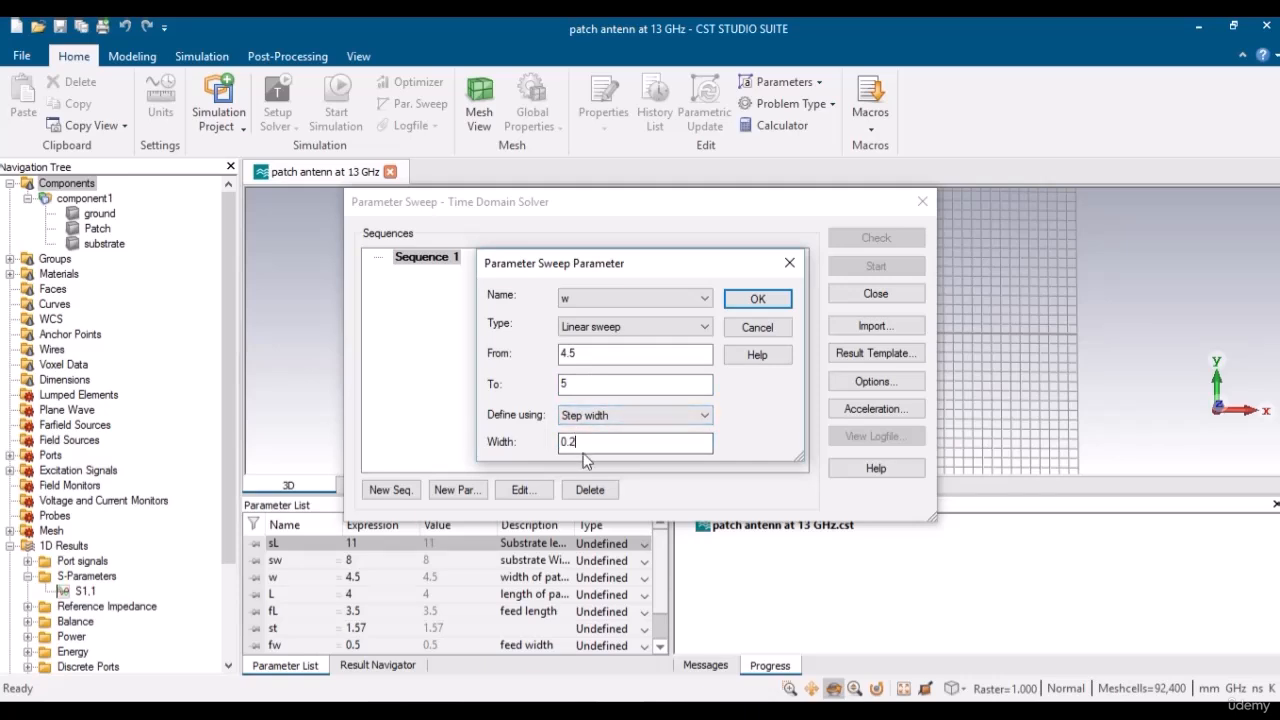
Set the start value of the w sweep to 4.4 and add the parameter to the sequence.
left_click(584, 352)
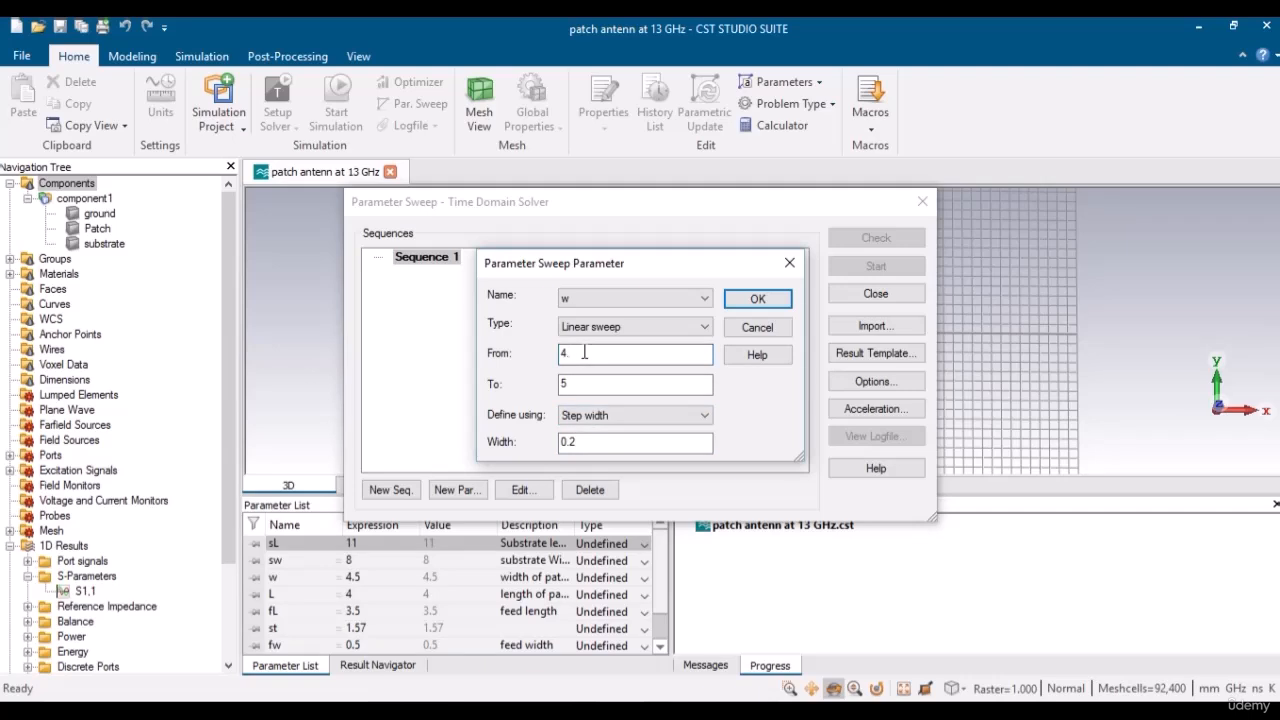
left_click(578, 383)
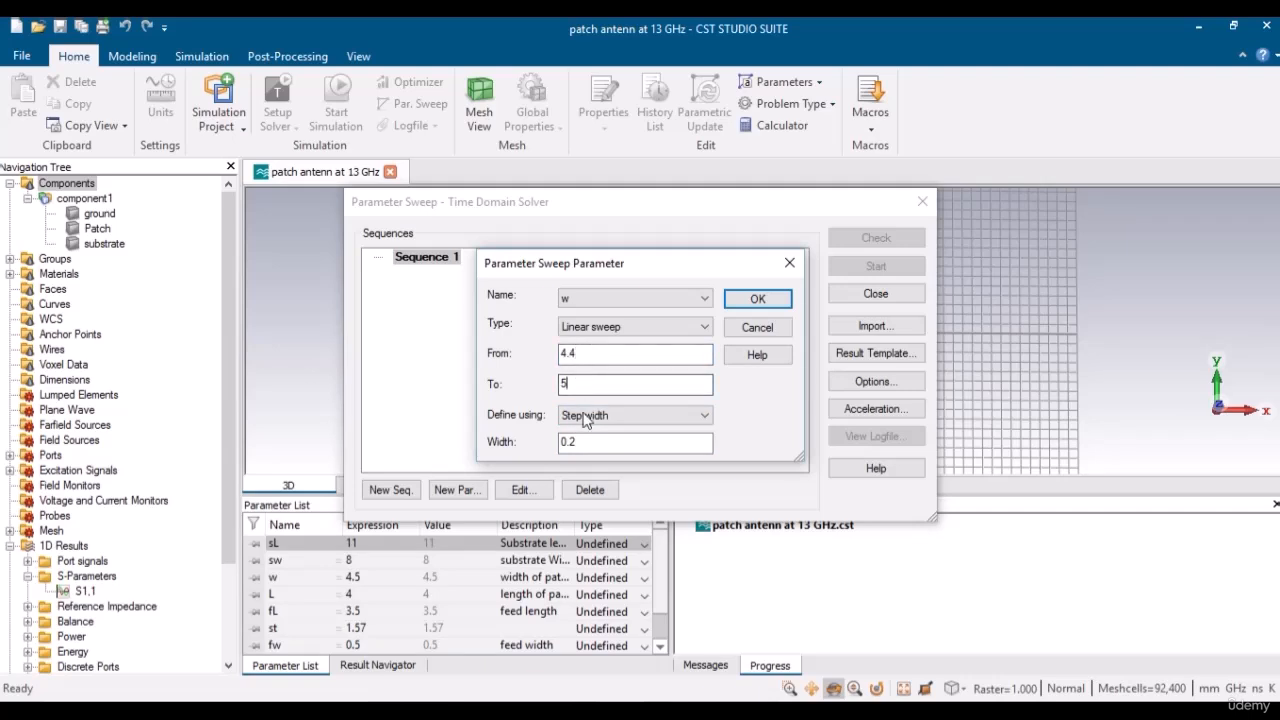
left_click(586, 441)
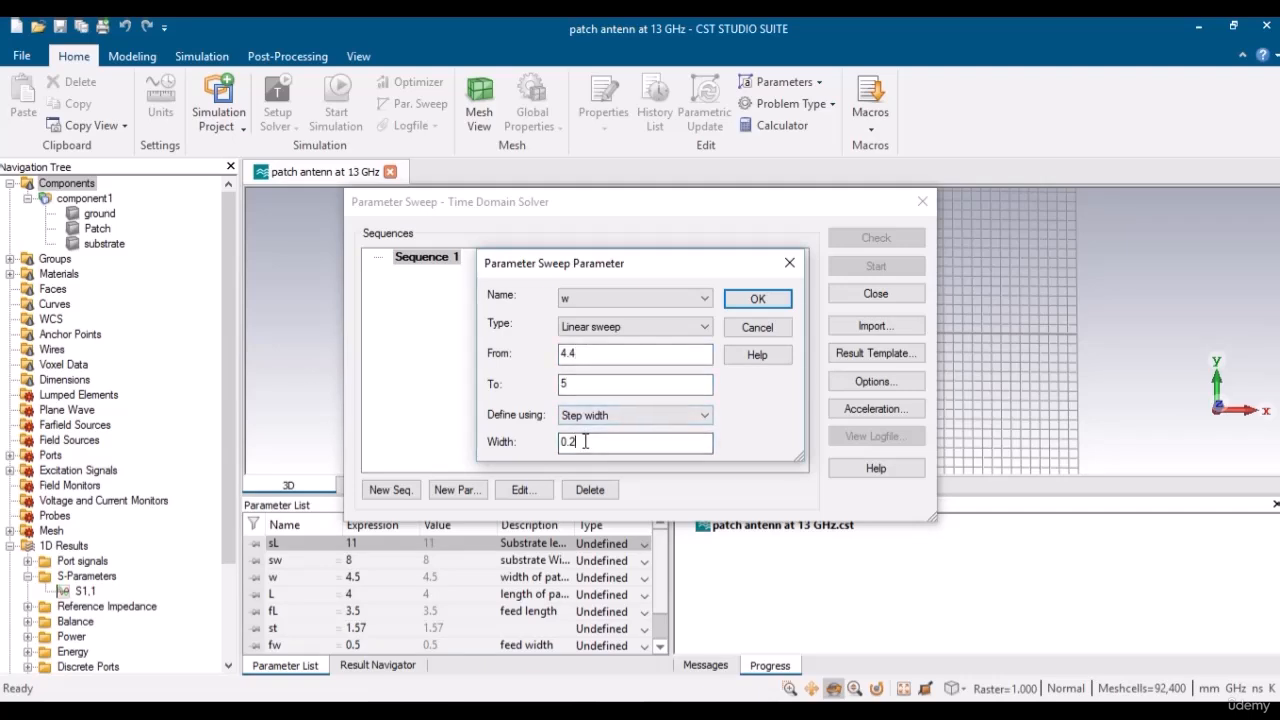
left_click(758, 298)
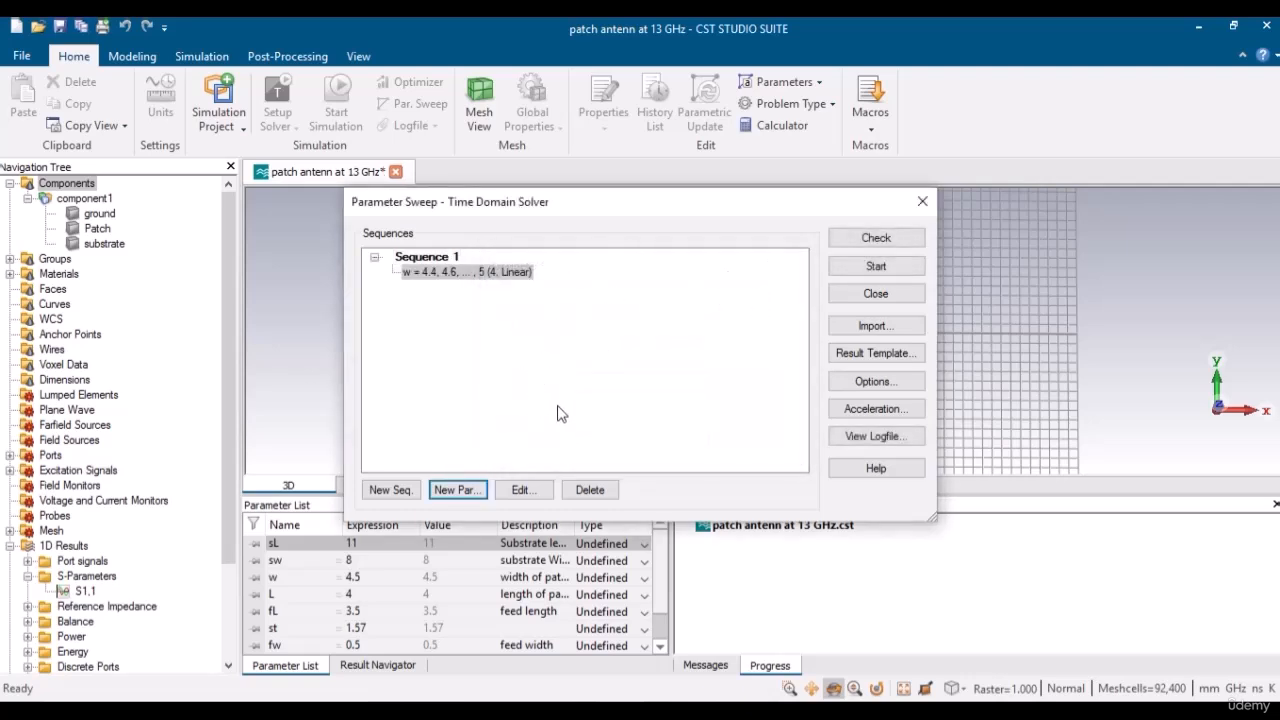
Start the parameter sweep, deleting the current results while keeping the parametric results and cache.
left_click_drag(646, 206, 455, 93)
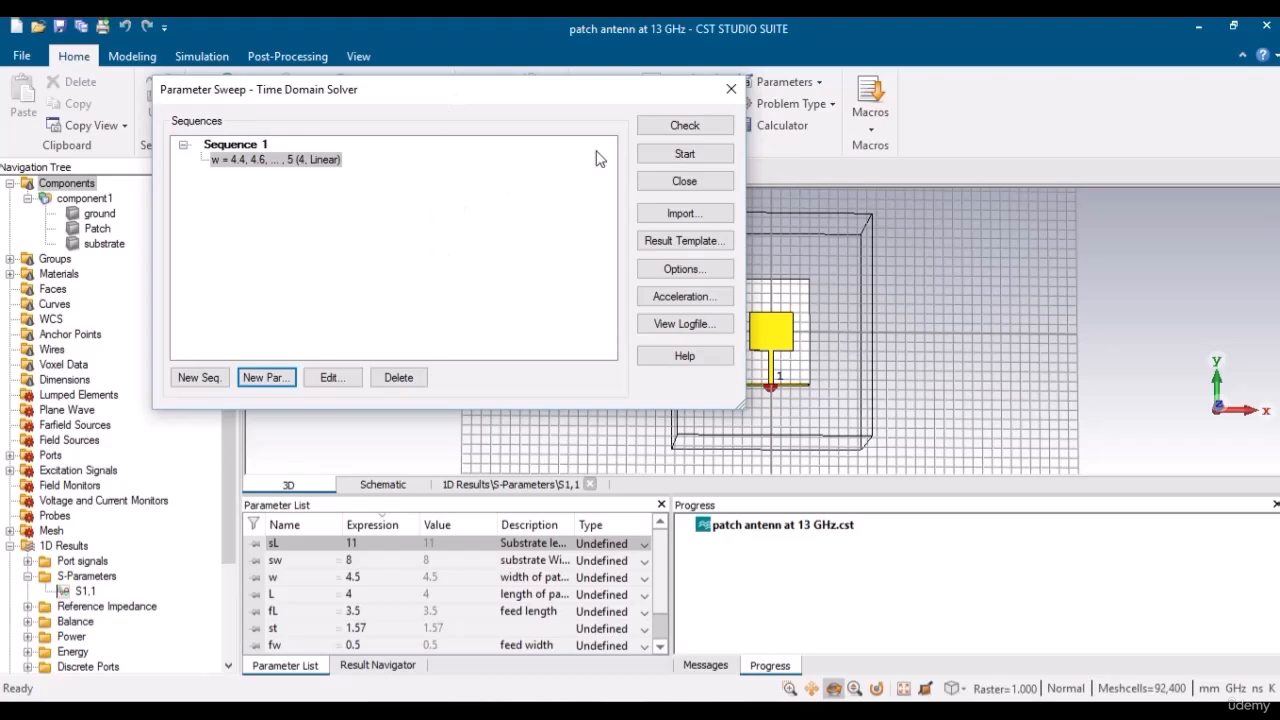
left_click(670, 158)
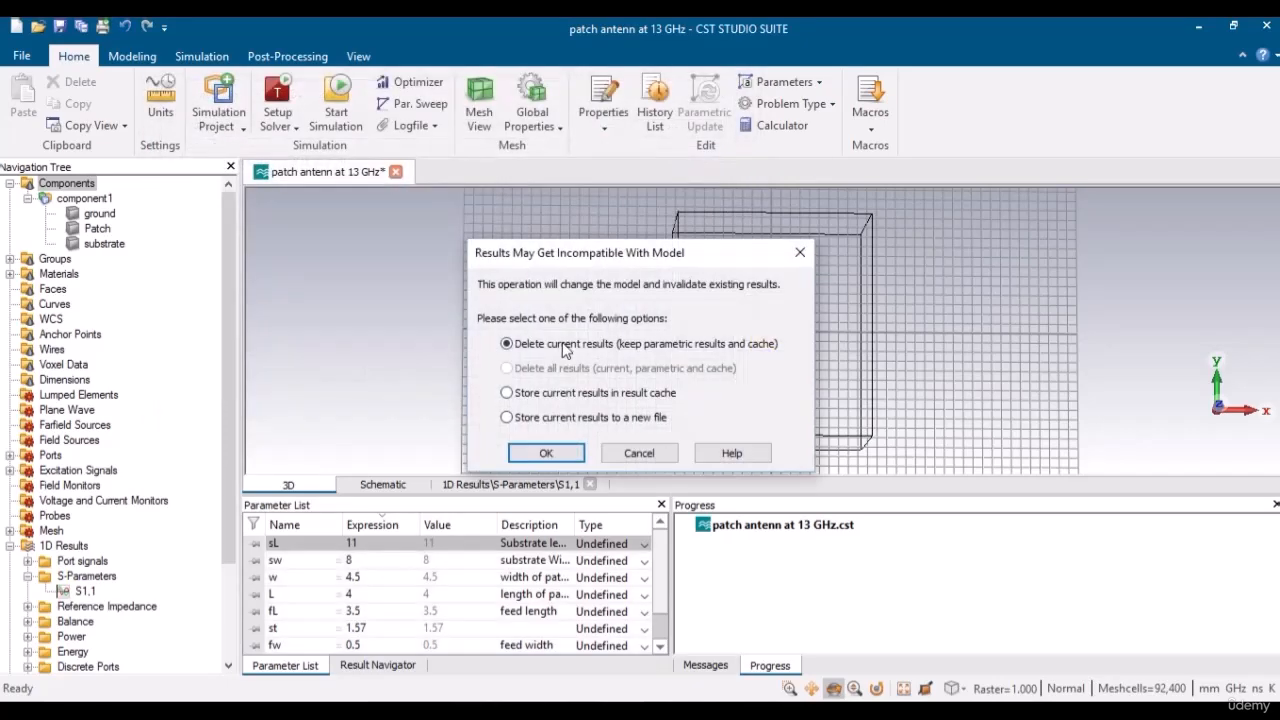
left_click(529, 449)
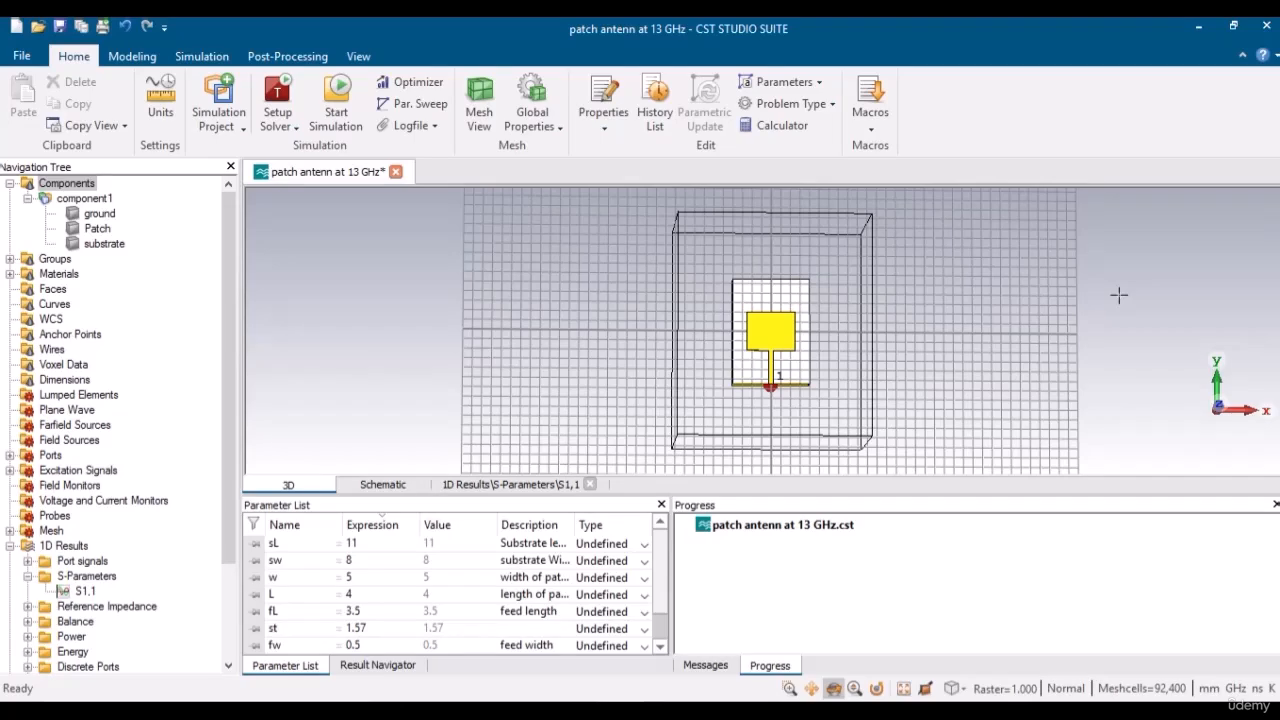
Plot the S1,1 curves of all swept w values from the S-Parameters results.
left_click(100, 578)
left_click(288, 484)
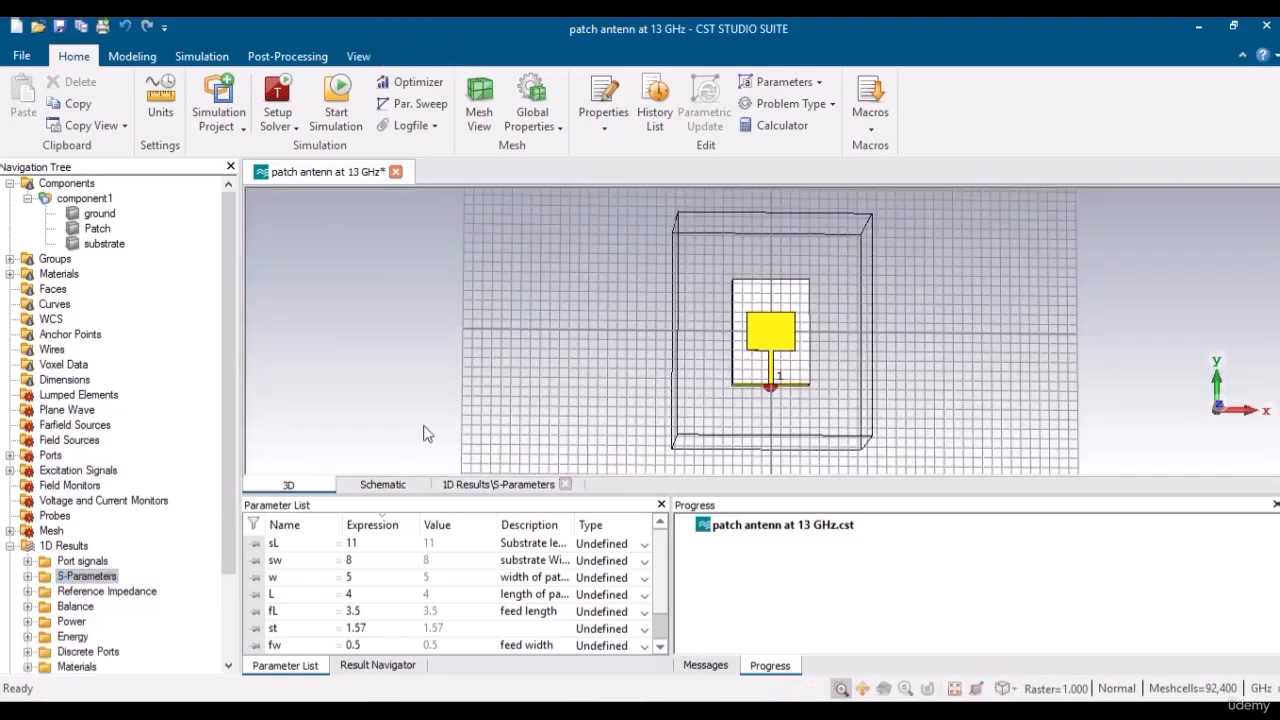
left_click(490, 485)
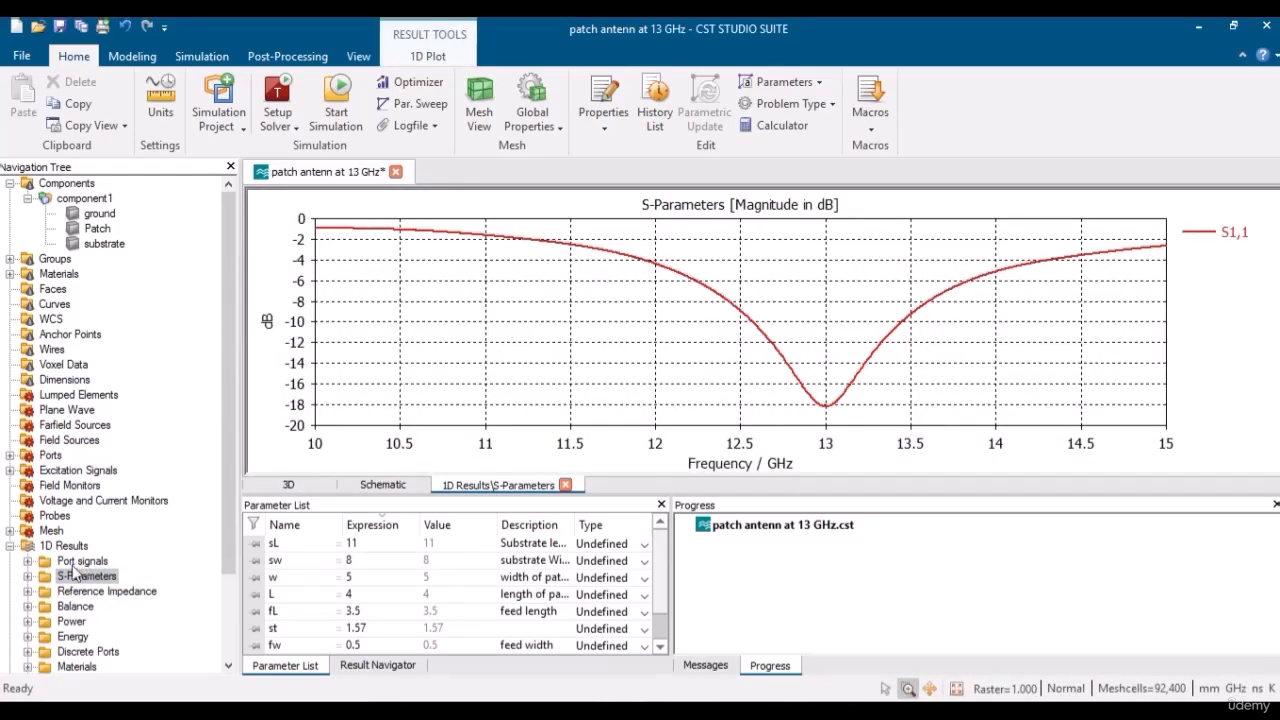
left_click(28, 577)
left_click(64, 591)
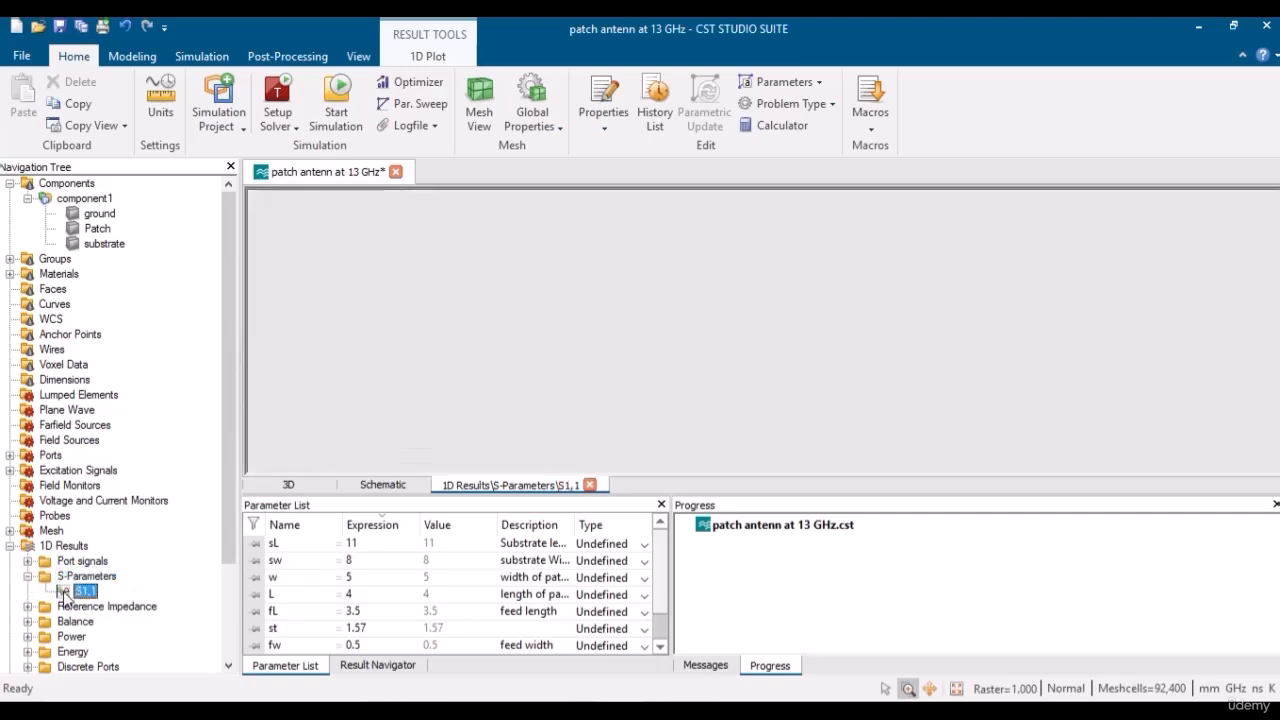
left_click(85, 591)
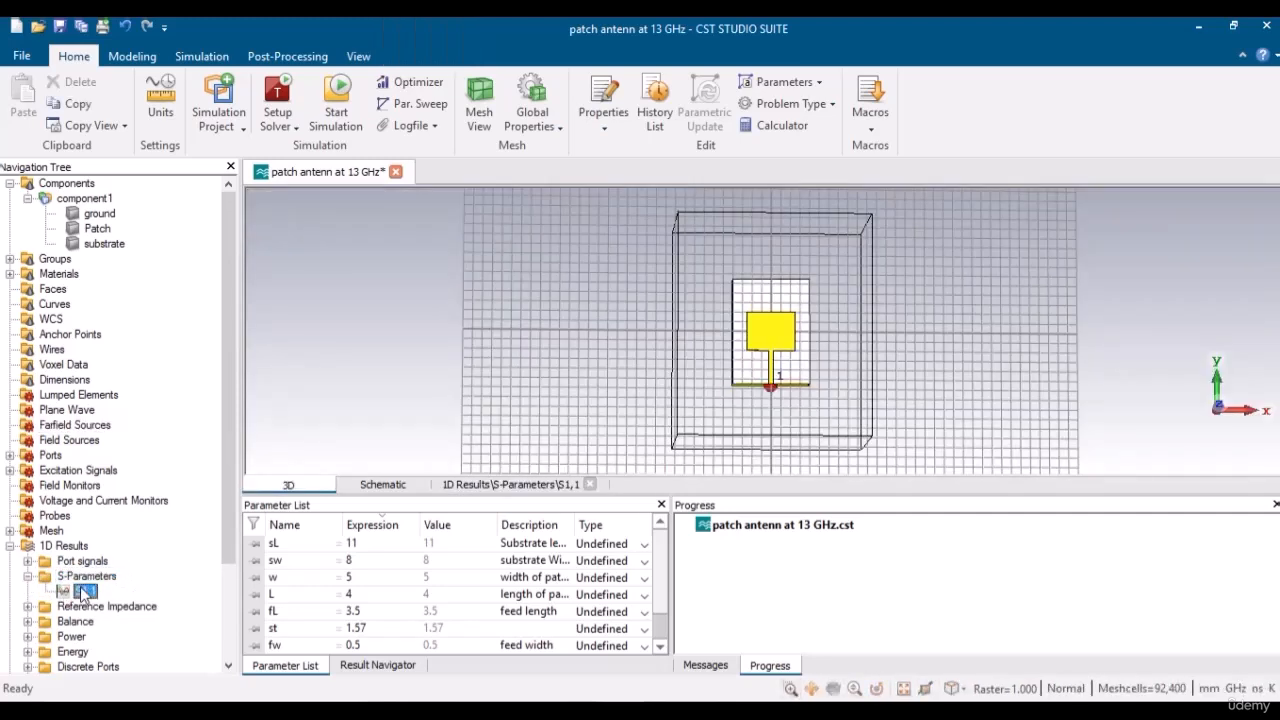
left_click(550, 485)
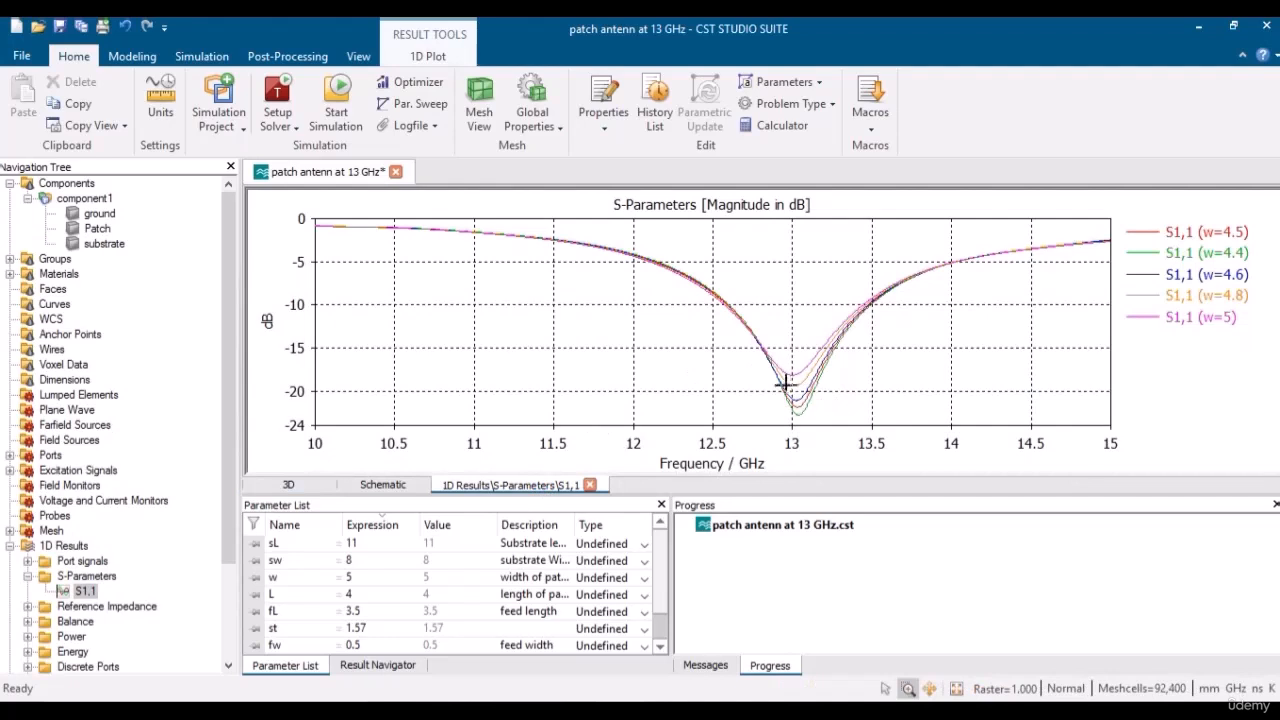
Highlight the S1,1 curves for w = 4.5, 4.4, 4.6, 4.8 and 5 individually and compare their resonance dips near 13 GHz.
left_click(1187, 234)
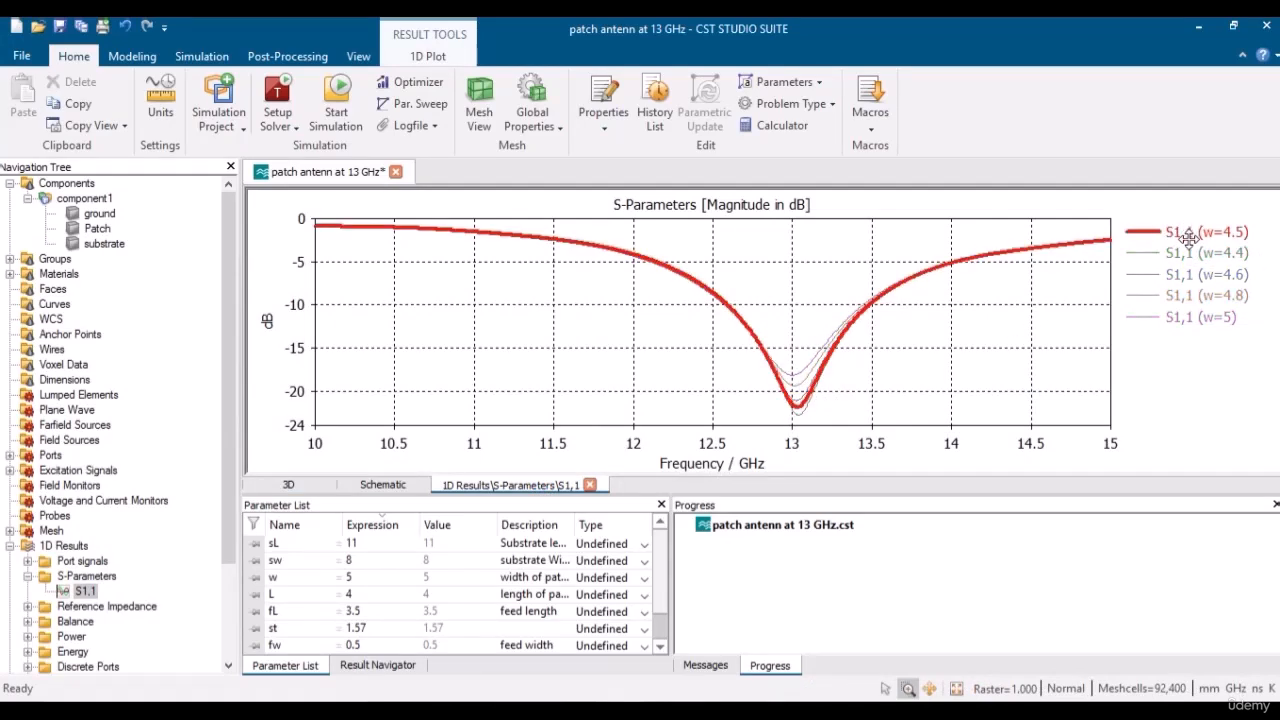
left_click(1192, 254)
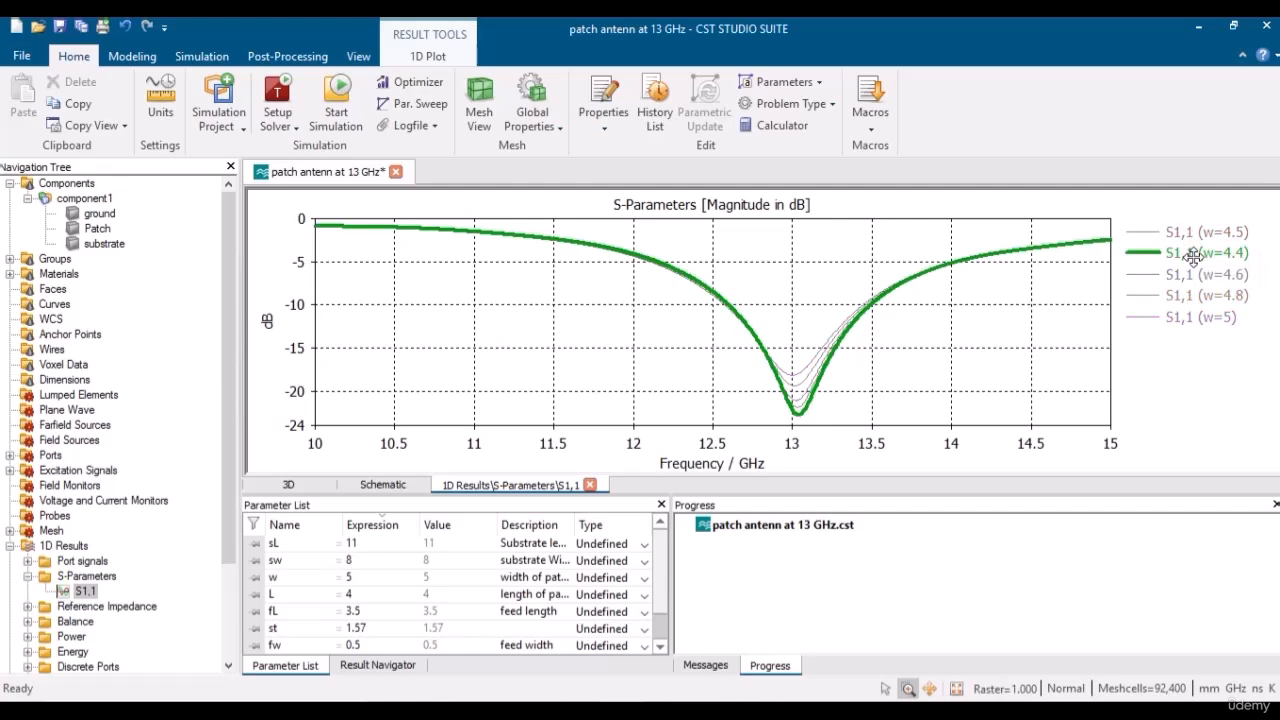
left_click(1203, 275)
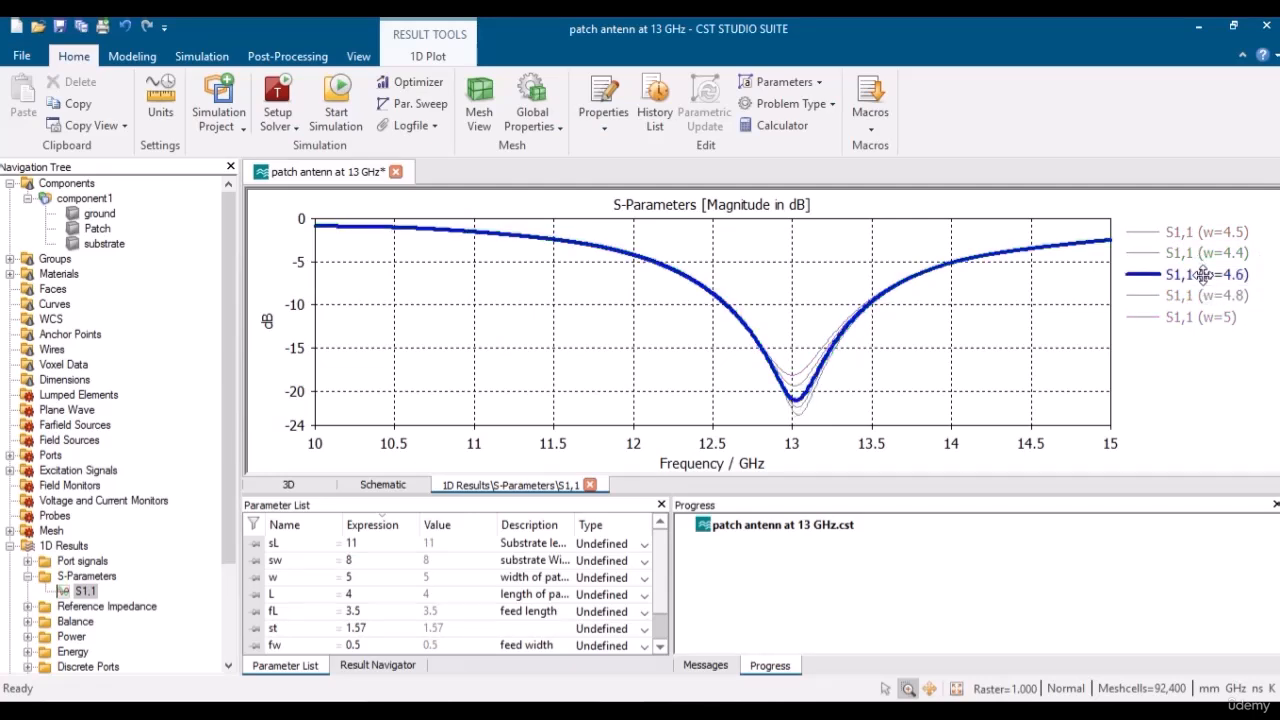
left_click(1200, 297)
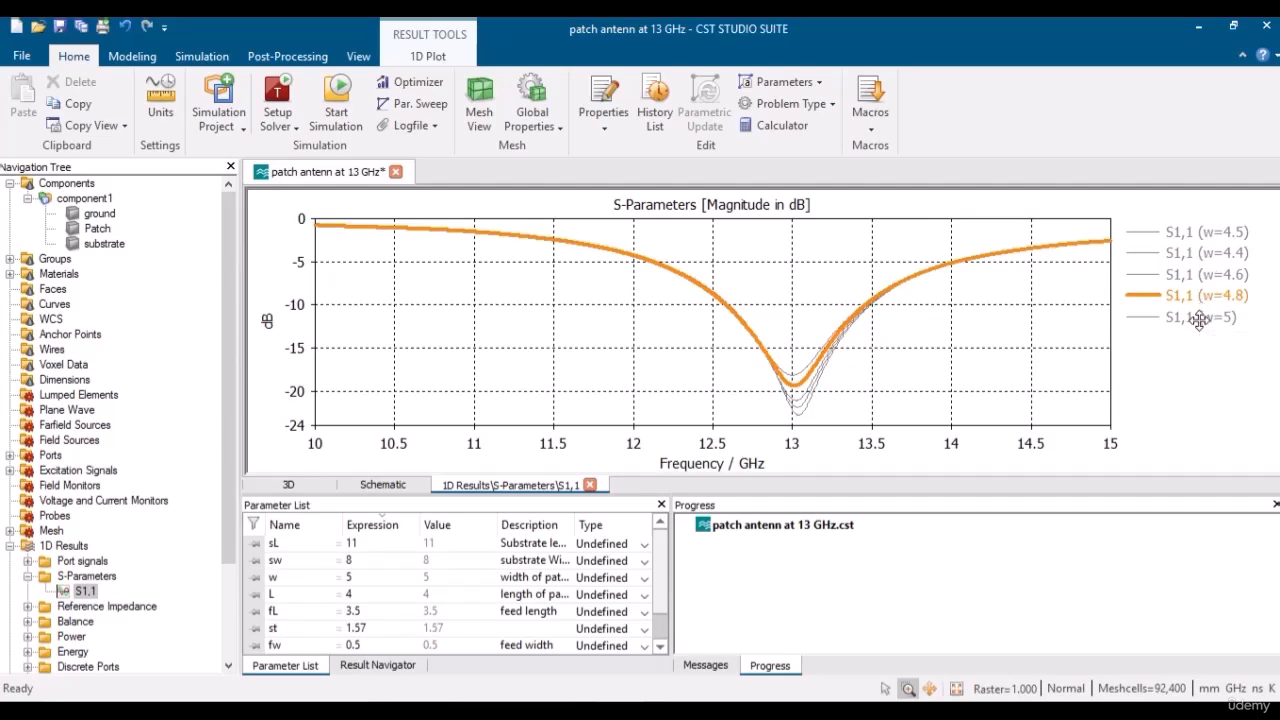
left_click(1199, 318)
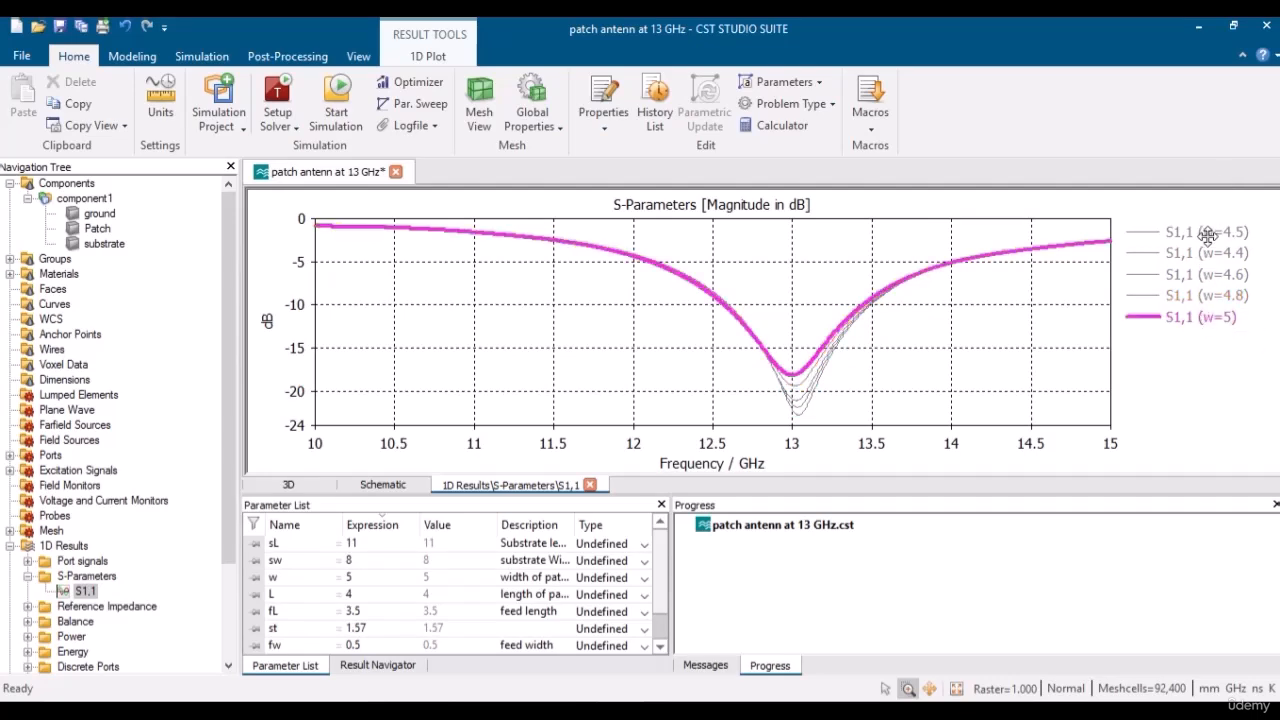
left_click(1208, 232)
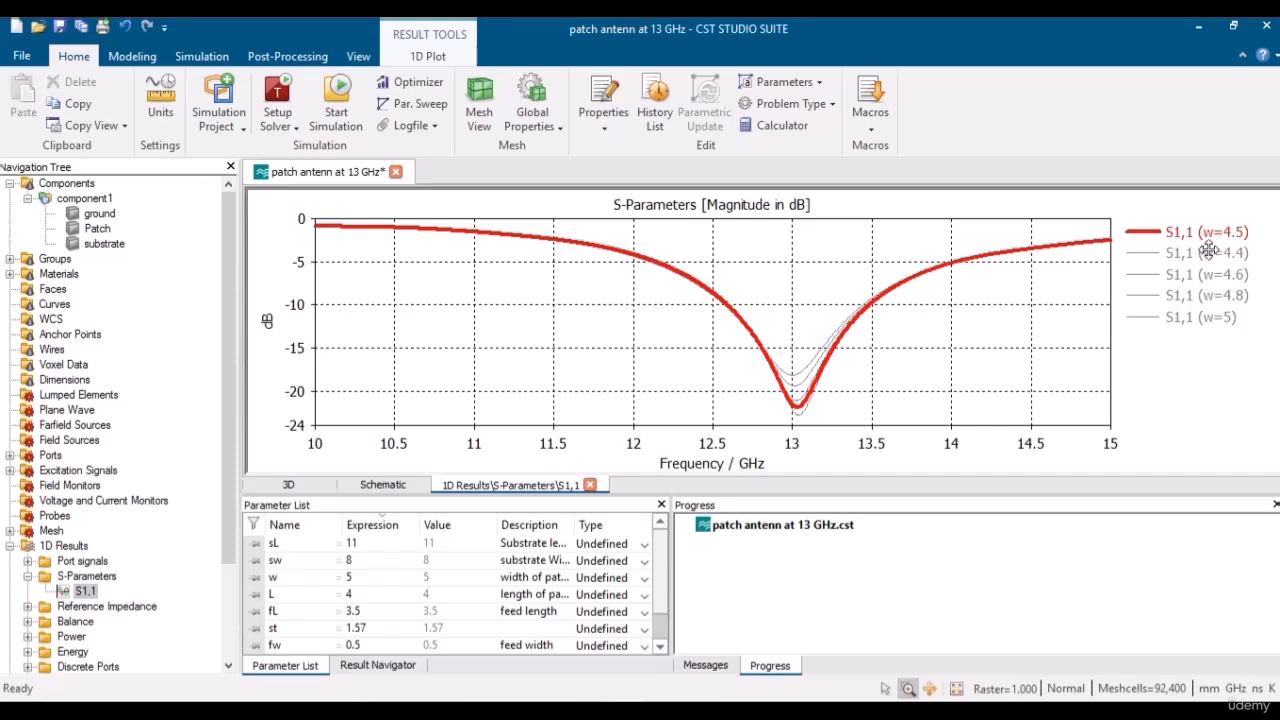
left_click(1210, 253)
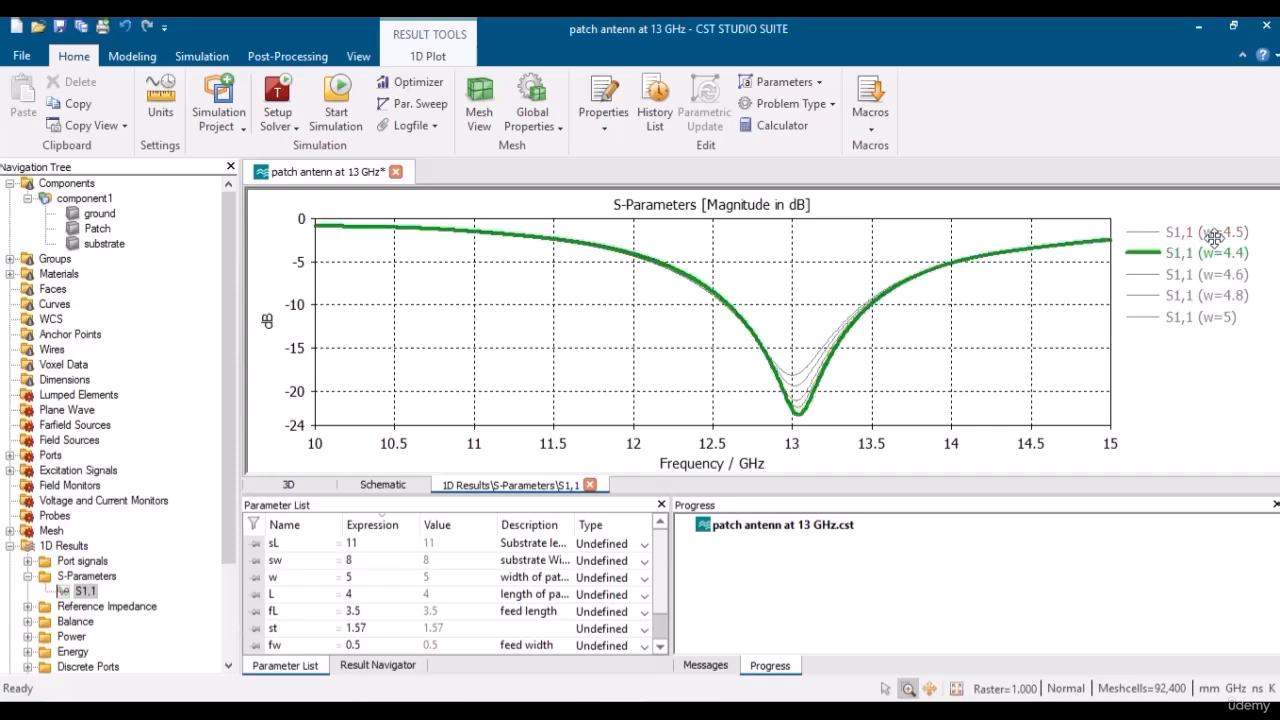
left_click(1214, 232)
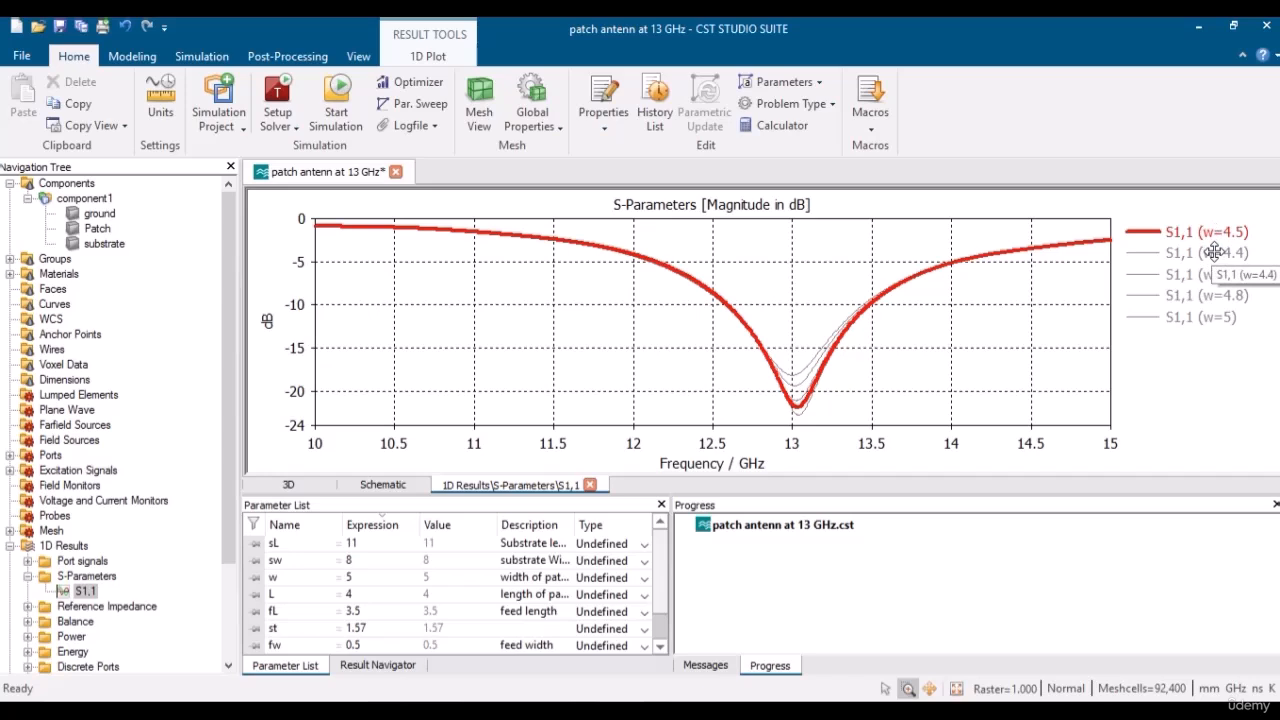
left_click(1214, 252)
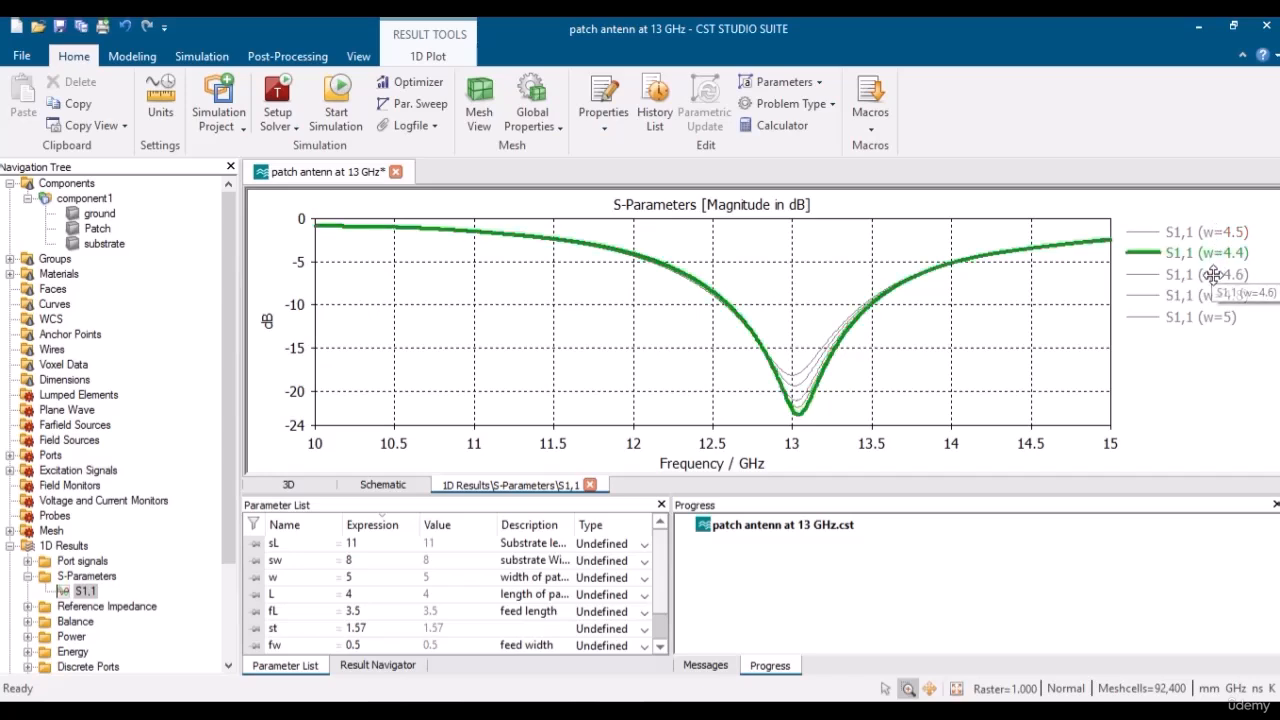
left_click(1214, 274)
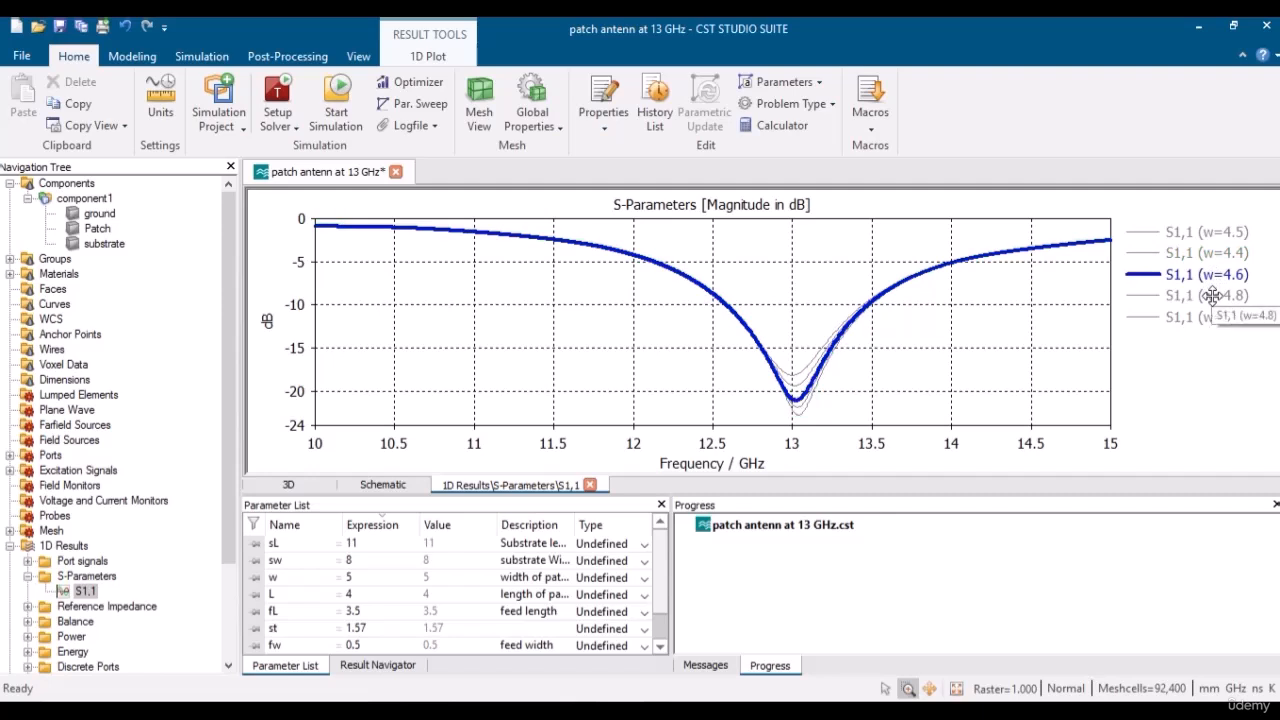
left_click(1212, 295)
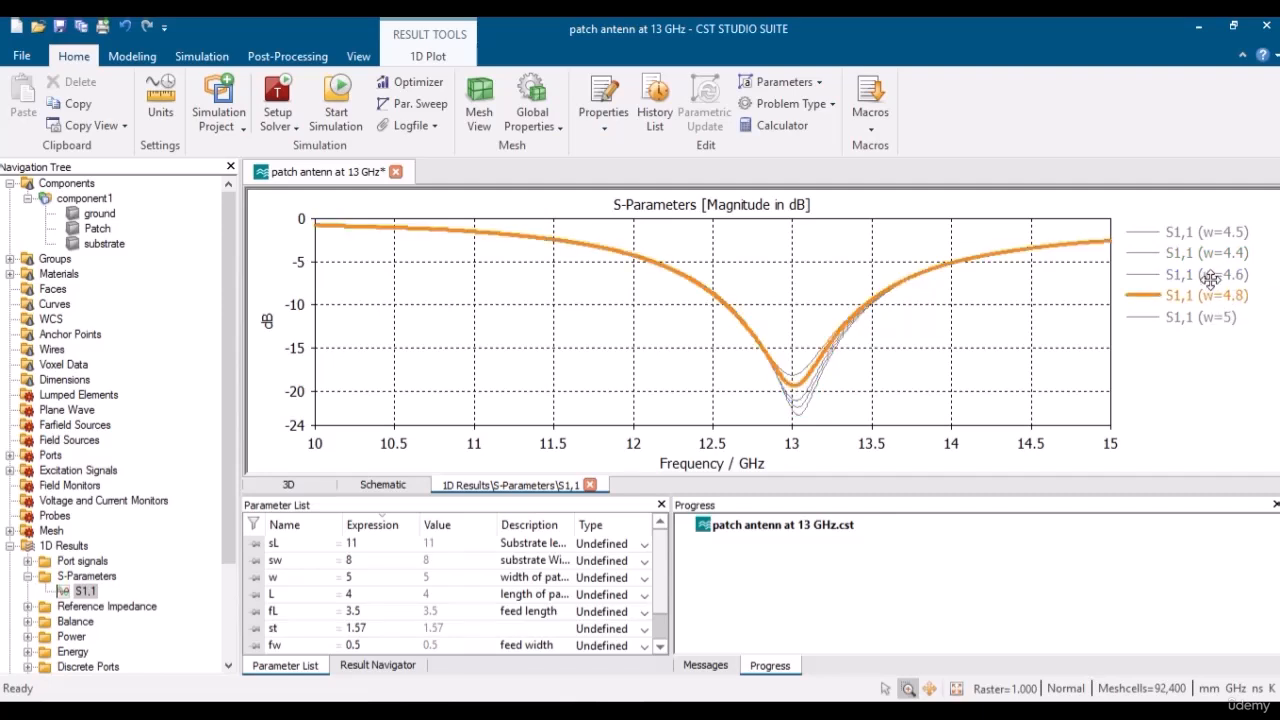
left_click(1211, 275)
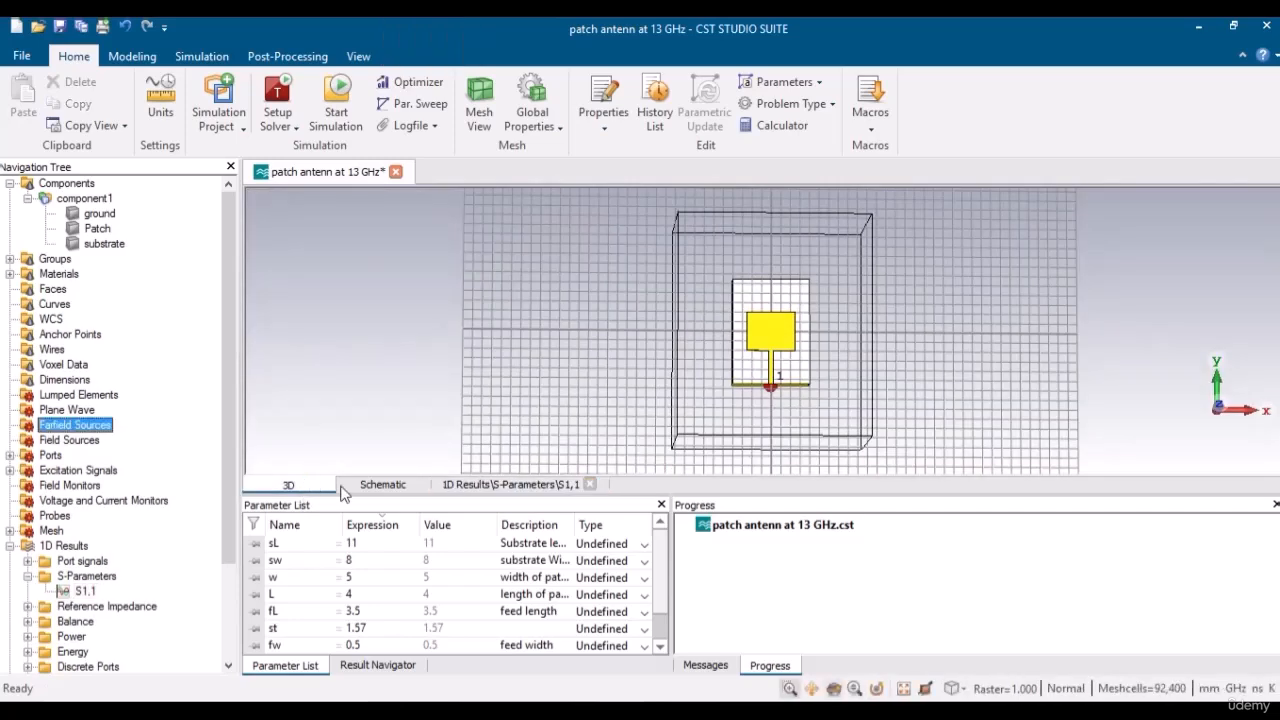
Set the patch width parameter w to 4.6 and delete the current results, keeping the parametric results and cache.
left_click(288, 484)
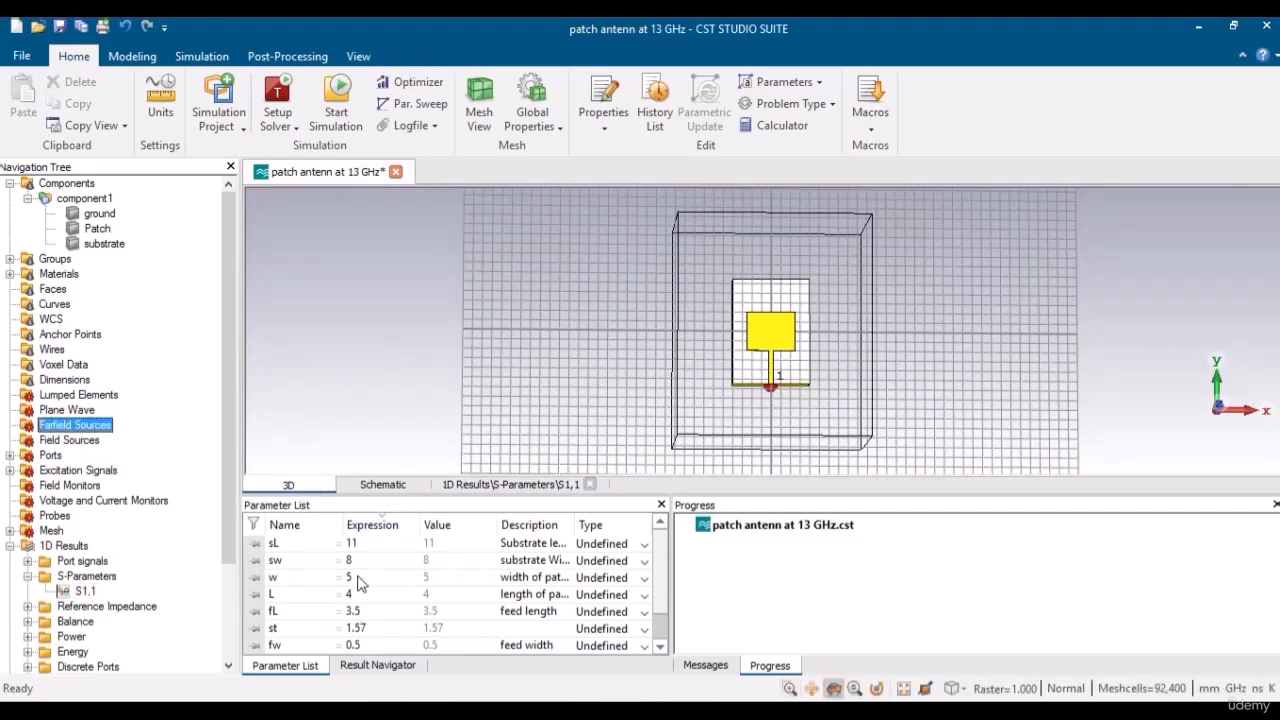
double_click(358, 577)
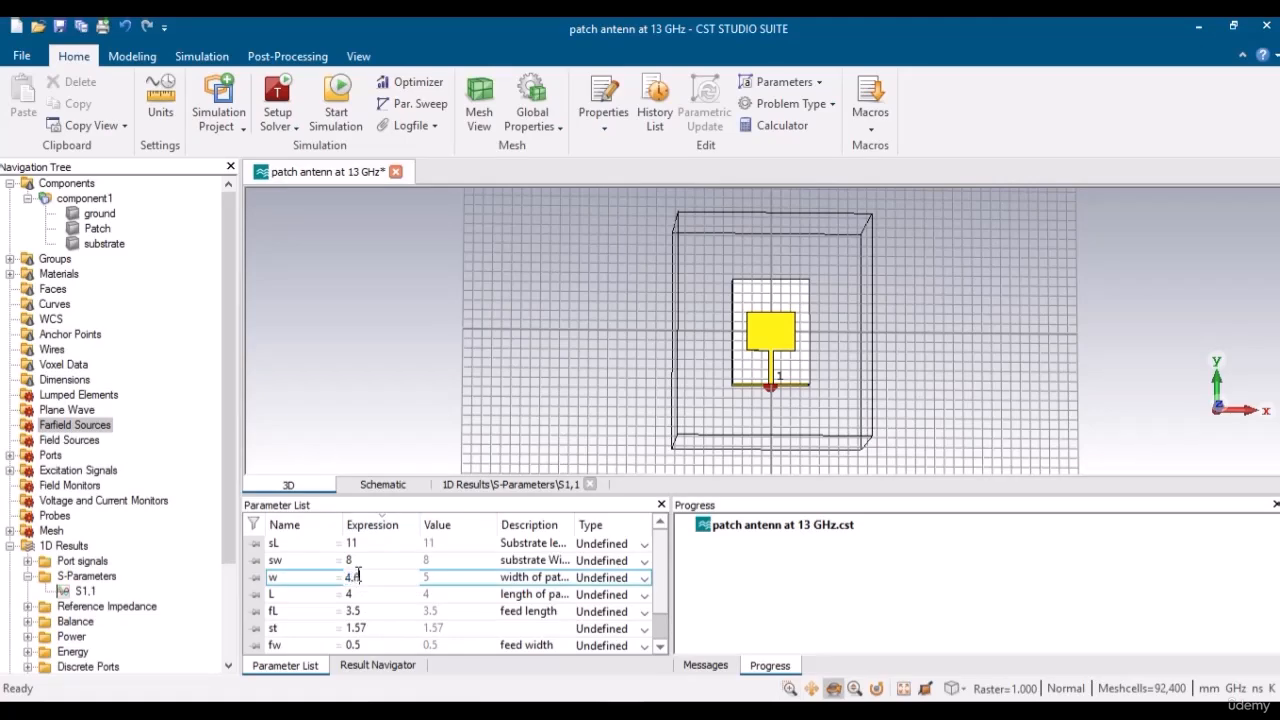
key("Return")
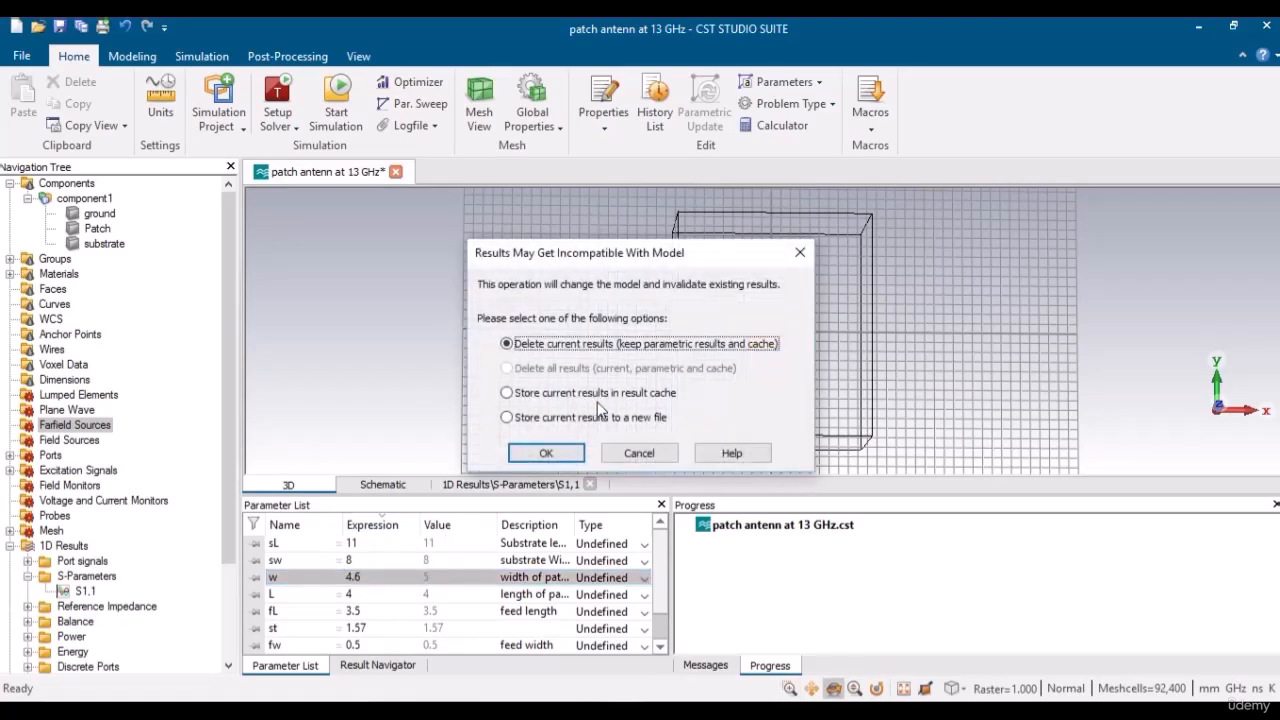
left_click(556, 453)
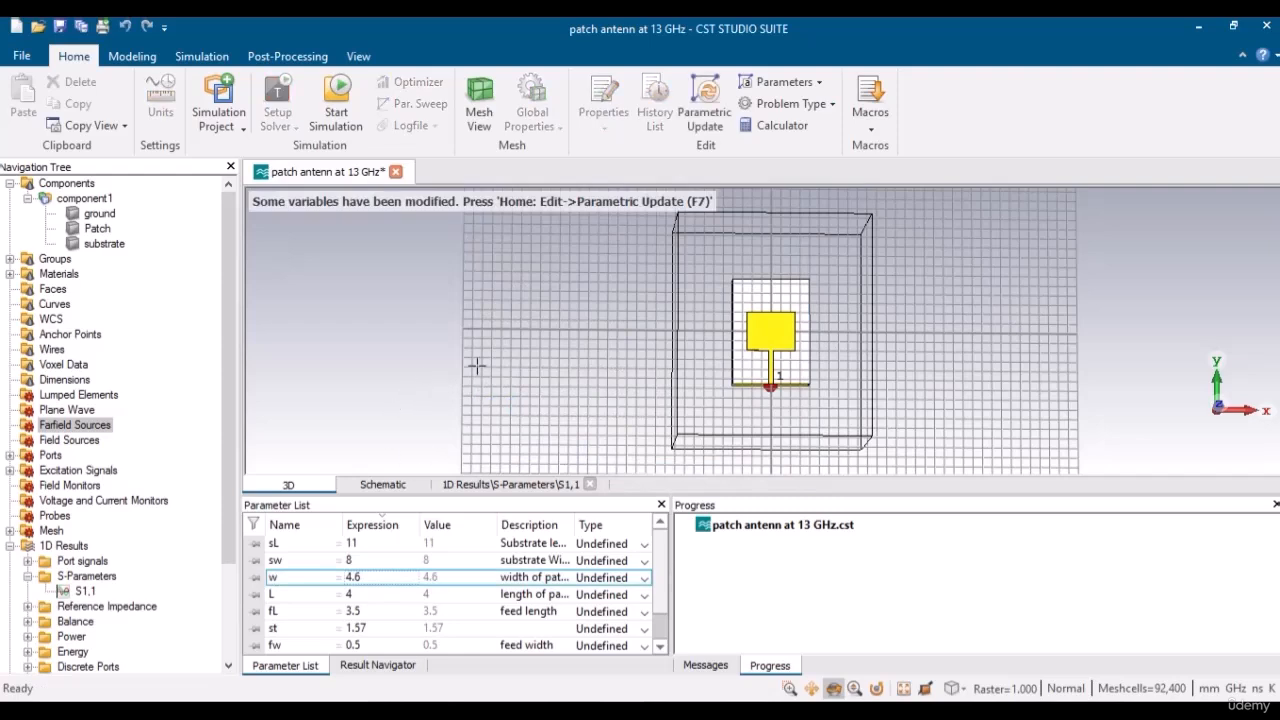
Rebuild the antenna model with the modified patch width and check it against the swept S1,1 curves.
left_click(705, 100)
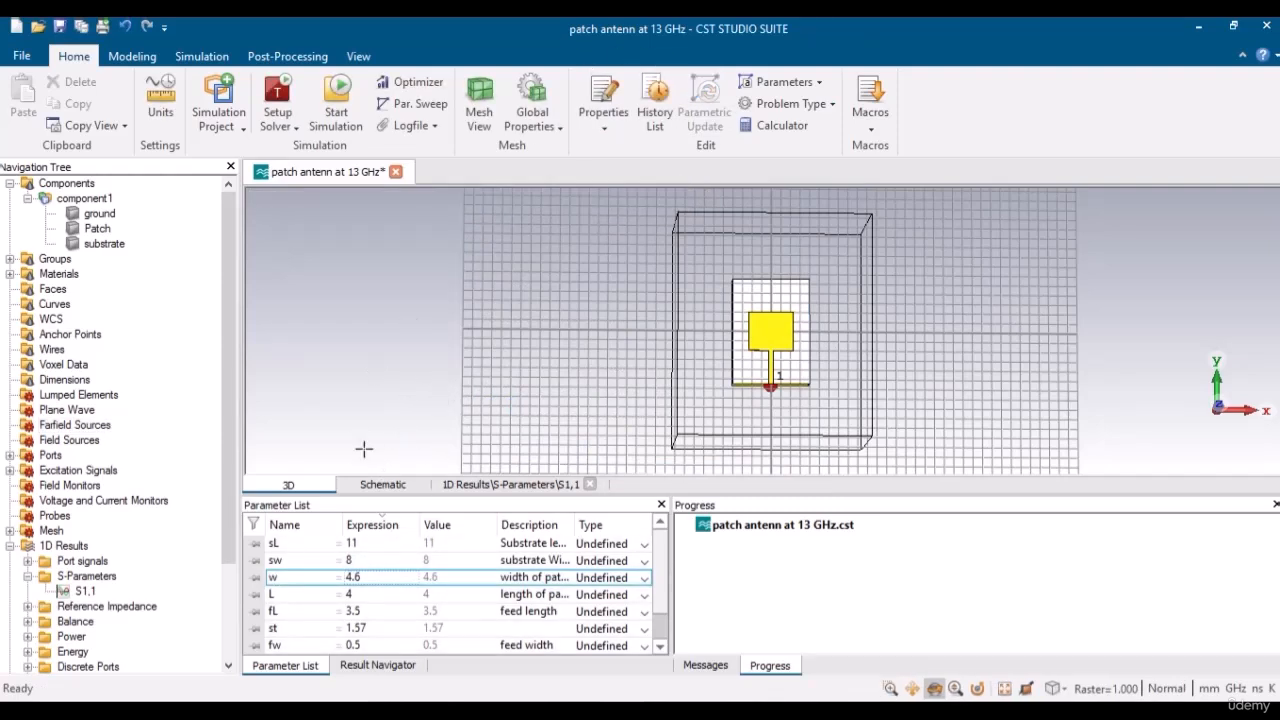
left_click(105, 199)
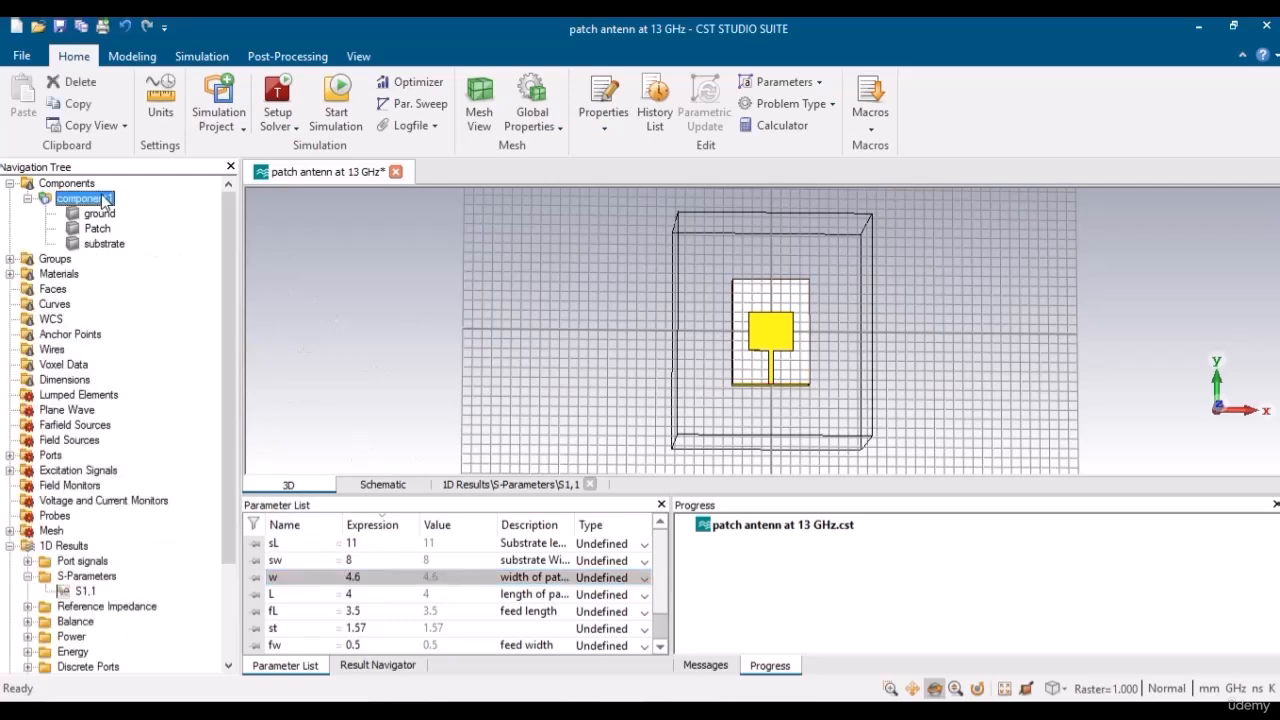
left_click(474, 485)
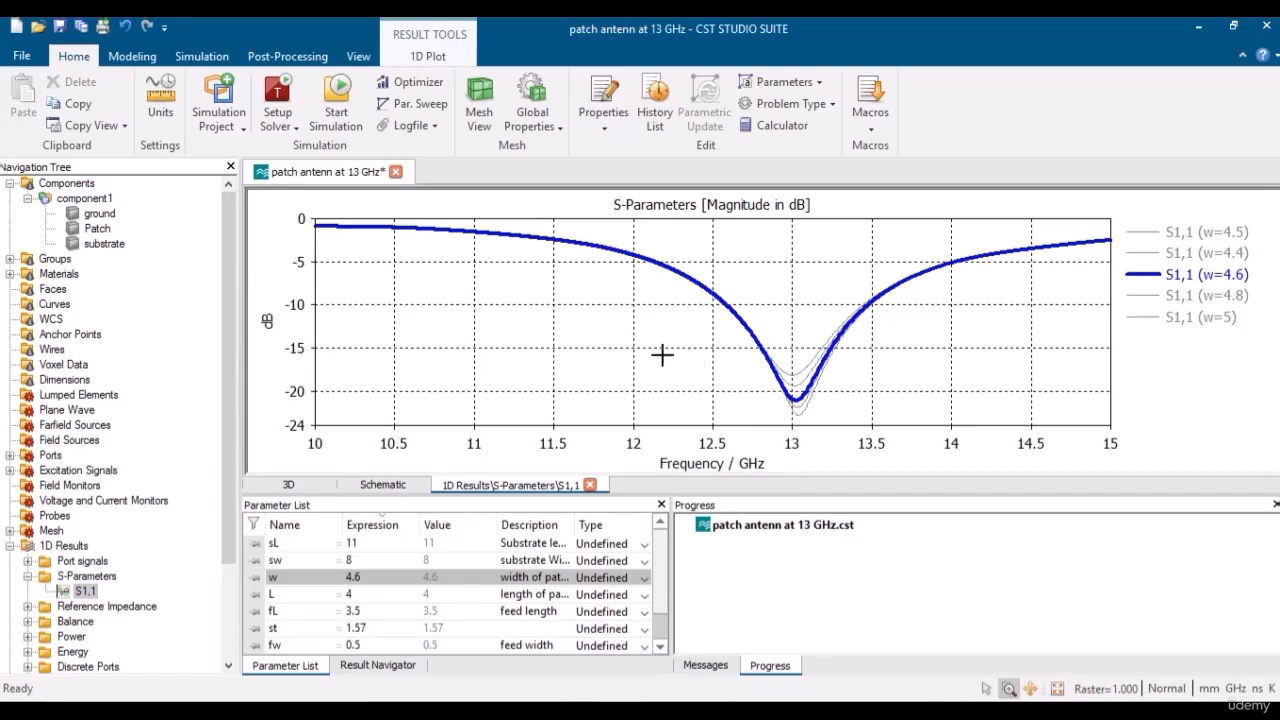
left_click(288, 484)
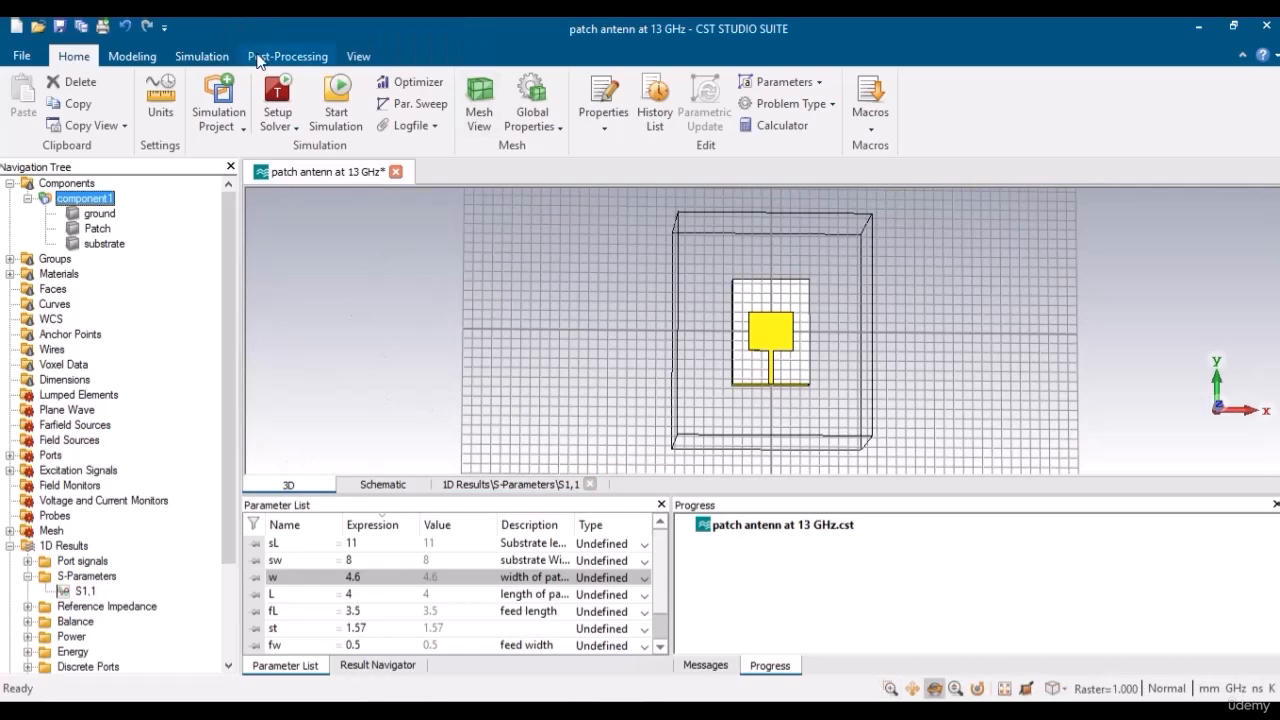
Delete the project results only, including the parametric sweep results, leaving the result cache unchanged.
left_click(260, 57)
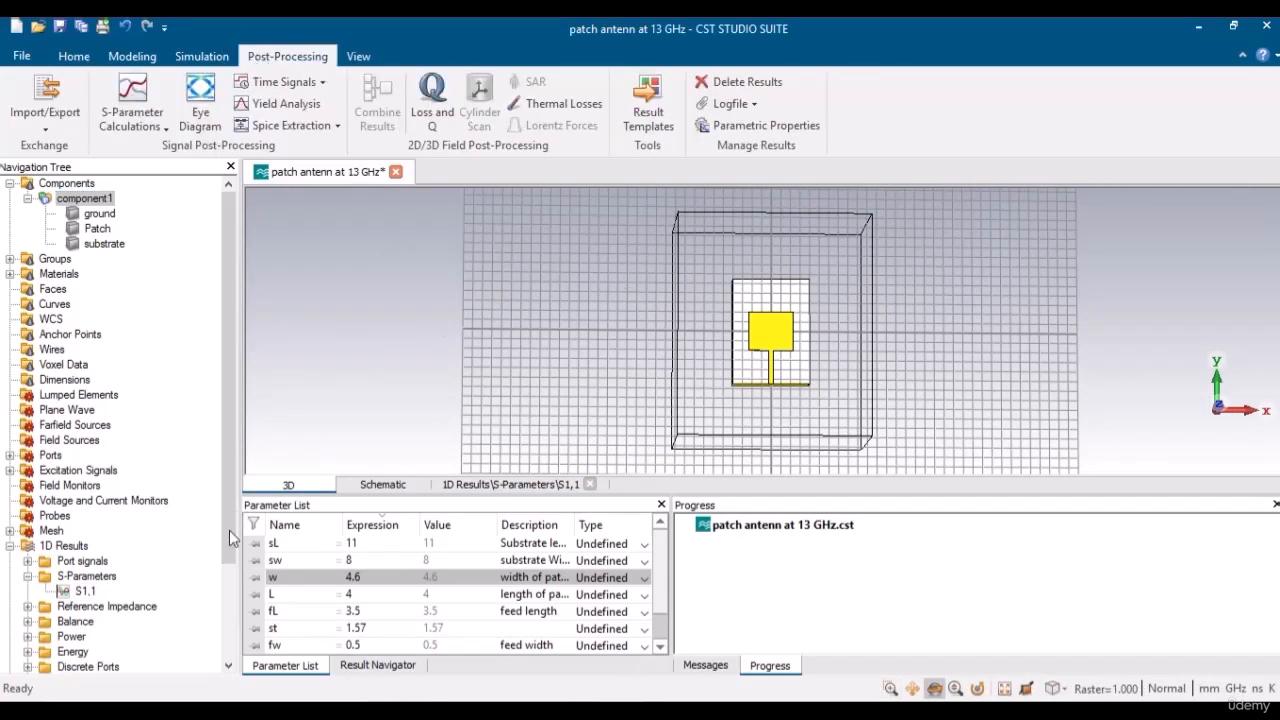
left_click(477, 484)
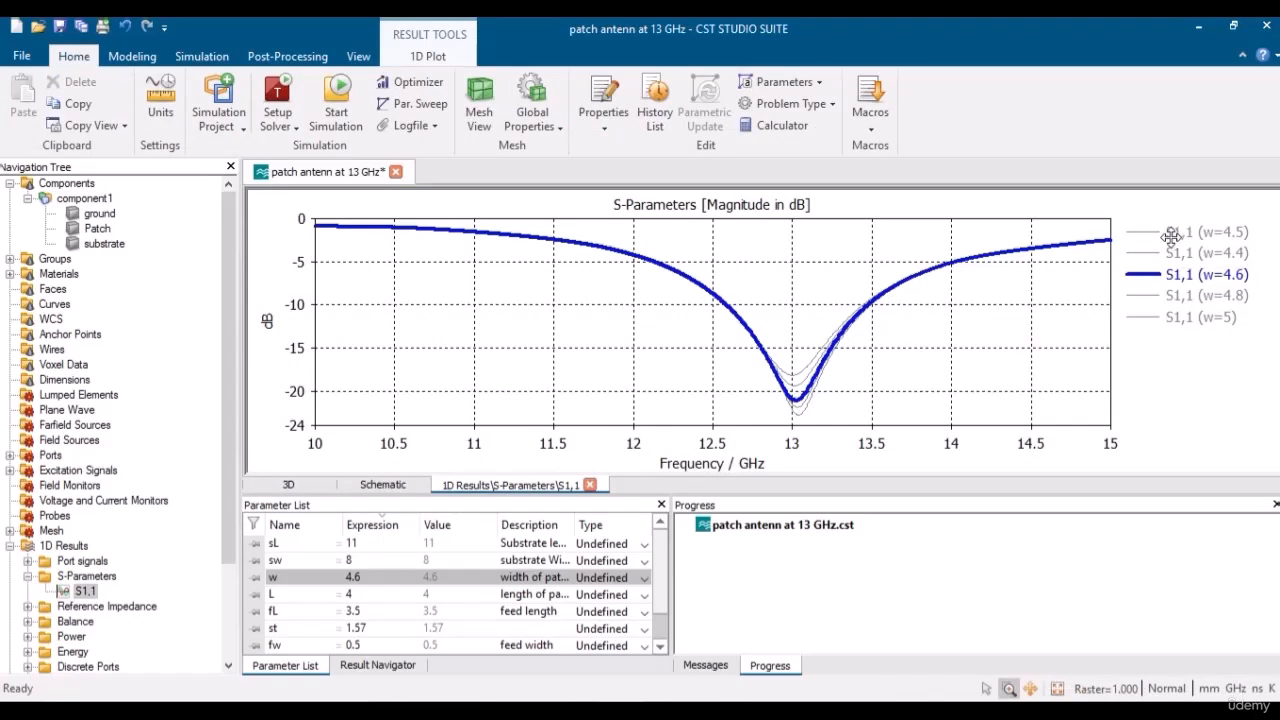
left_click(295, 486)
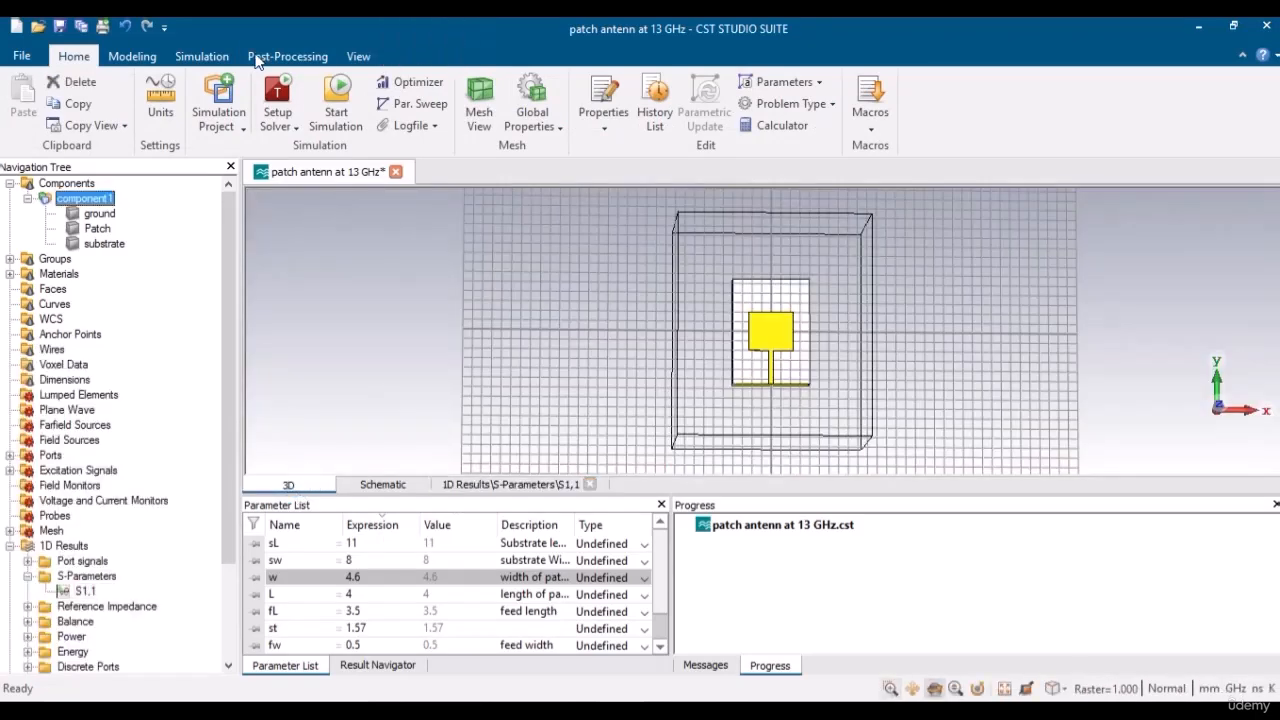
left_click(283, 56)
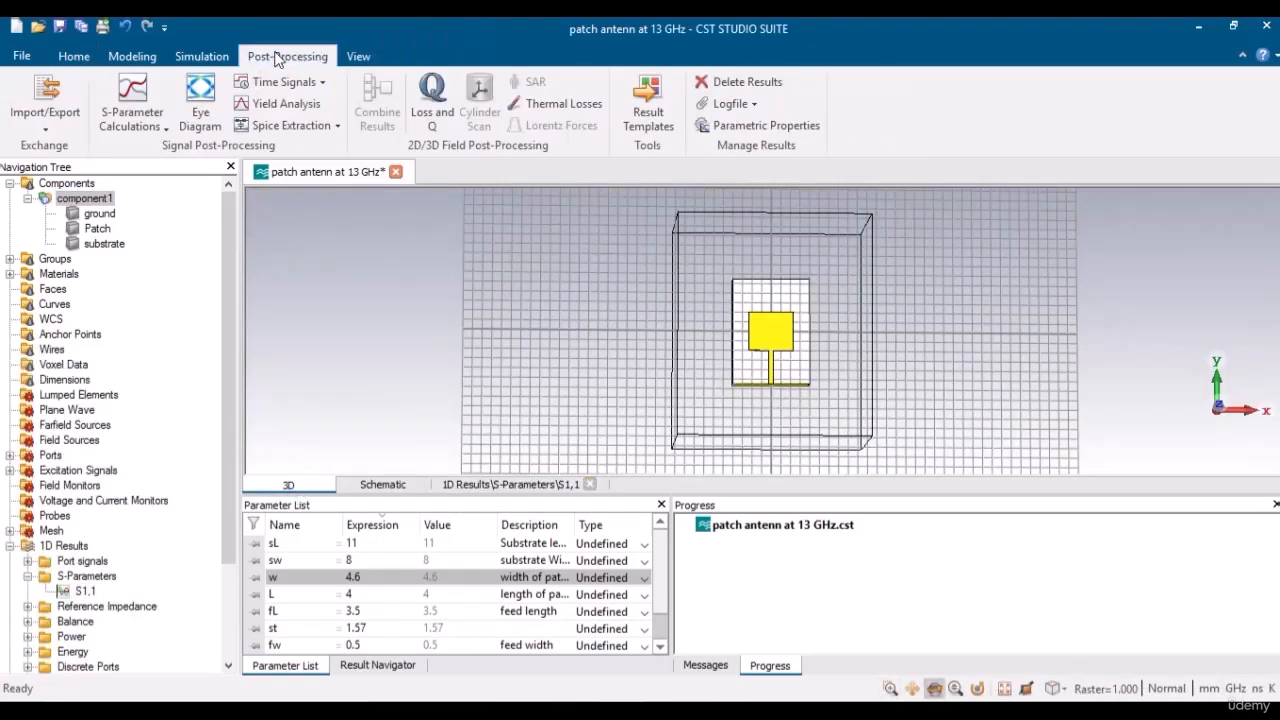
left_click(735, 81)
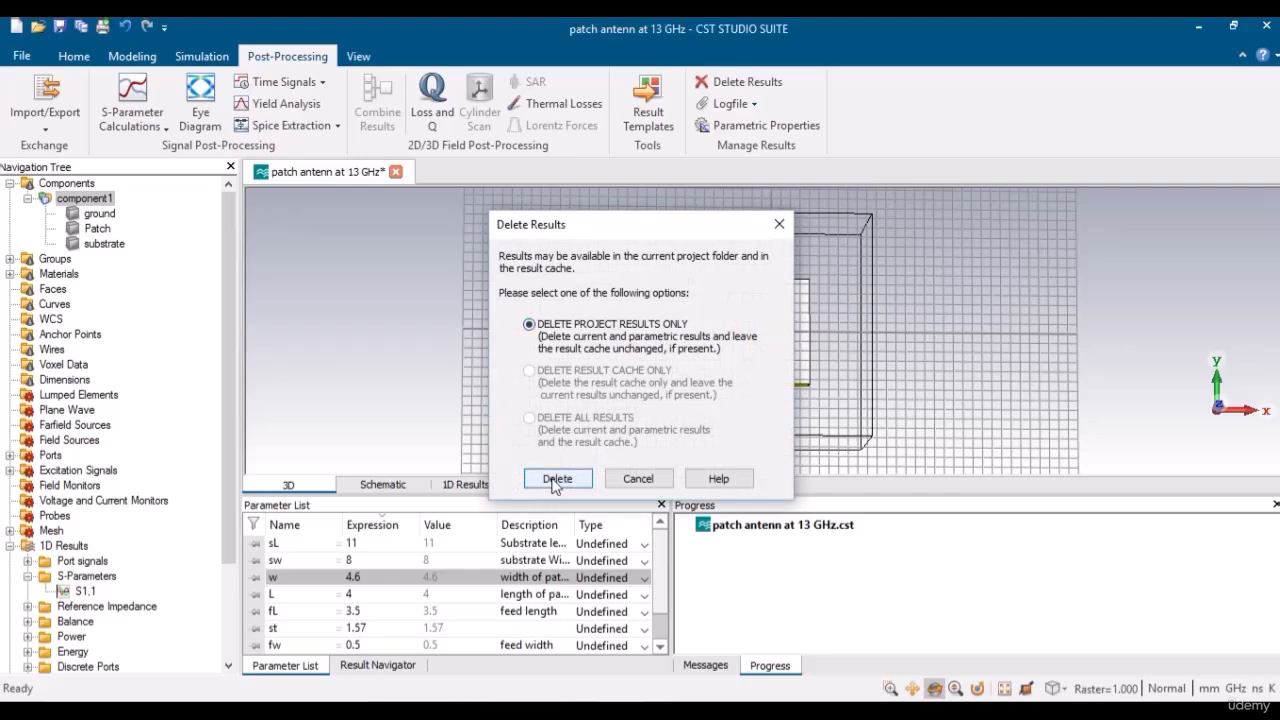
left_click(557, 479)
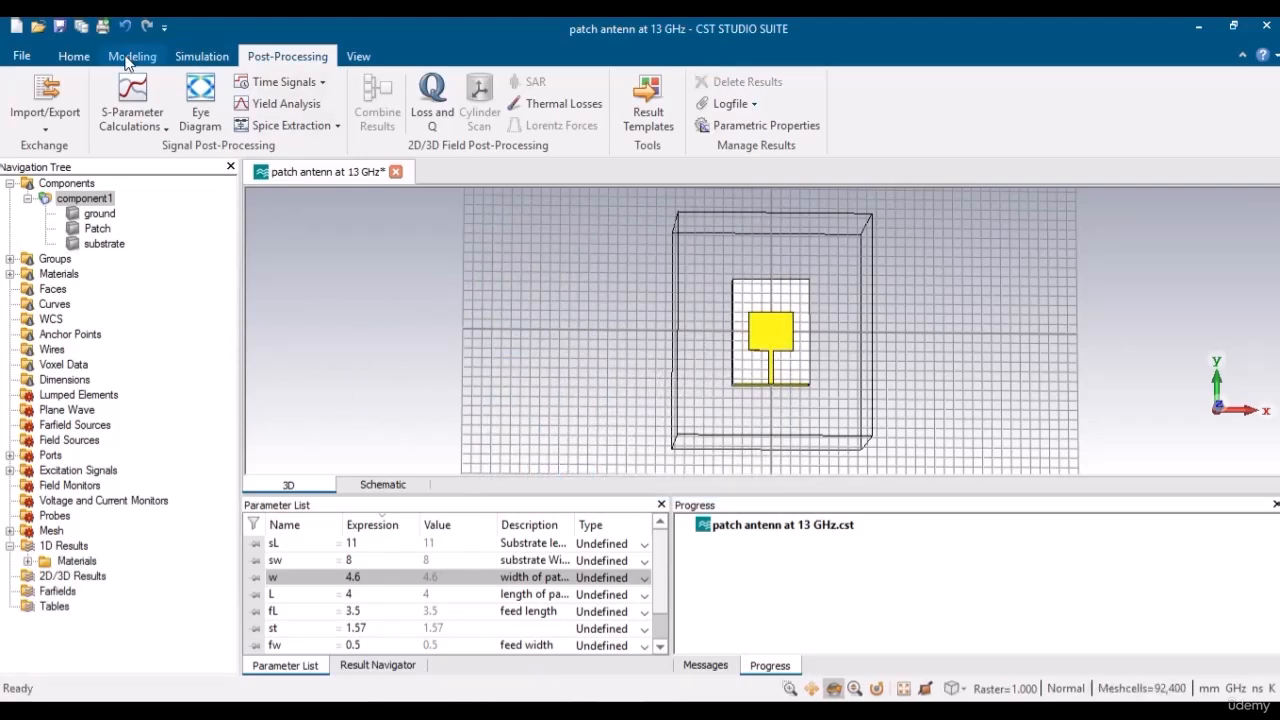
Simulate the antenna with the updated patch width and plot its S1,1 curve from the S-Parameters results.
left_click(128, 60)
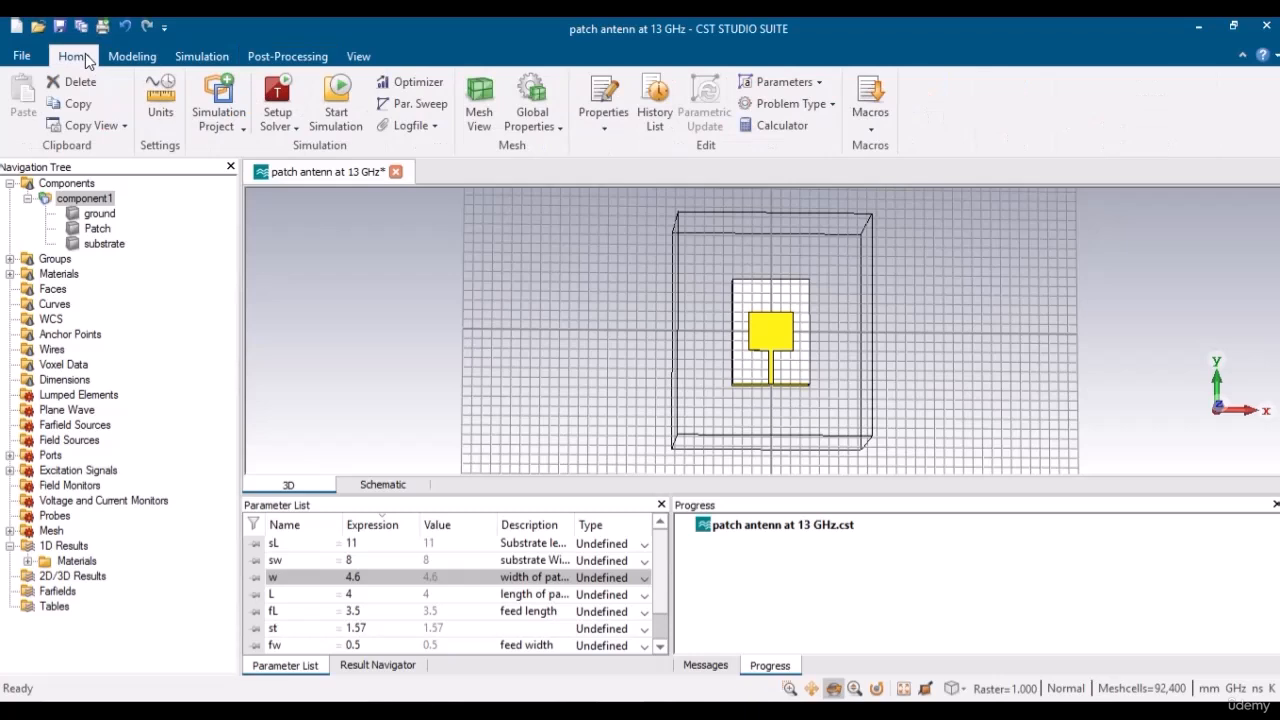
left_click(336, 100)
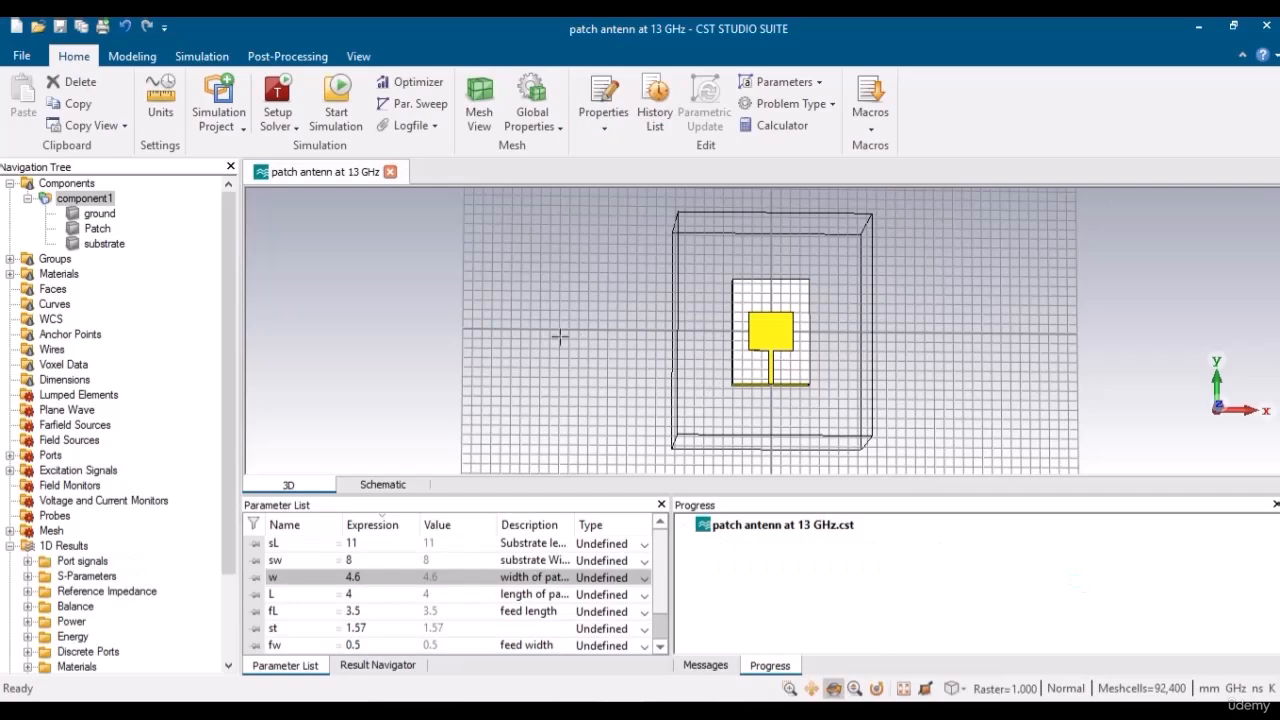
left_click(28, 577)
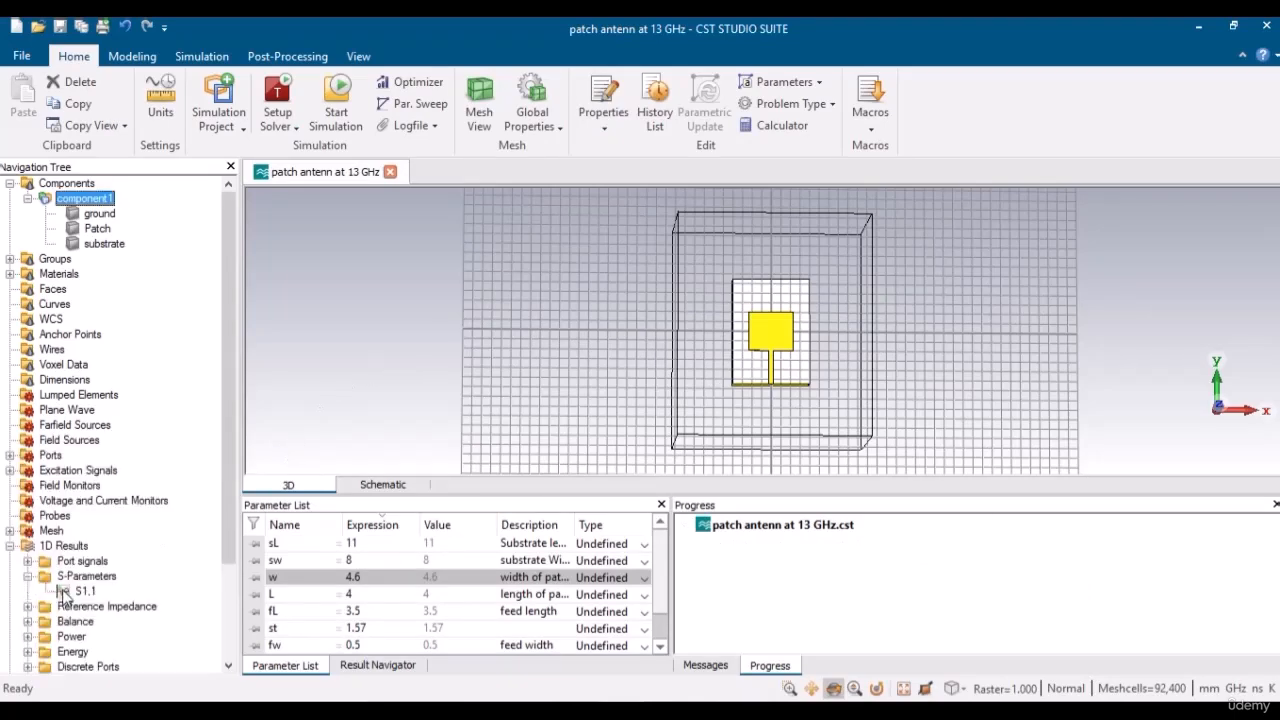
left_click(68, 592)
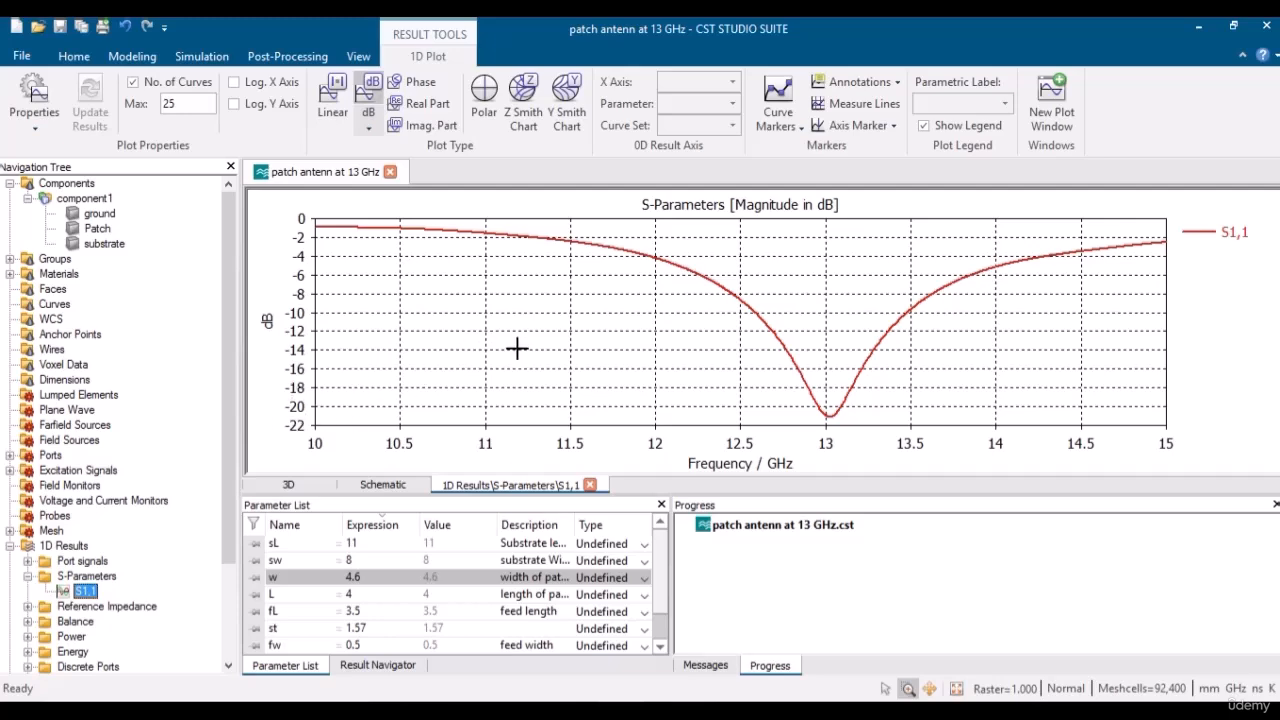
Examine the updated patch and feed line up close in the 3D model and compare with the S1,1 plot.
left_click(300, 485)
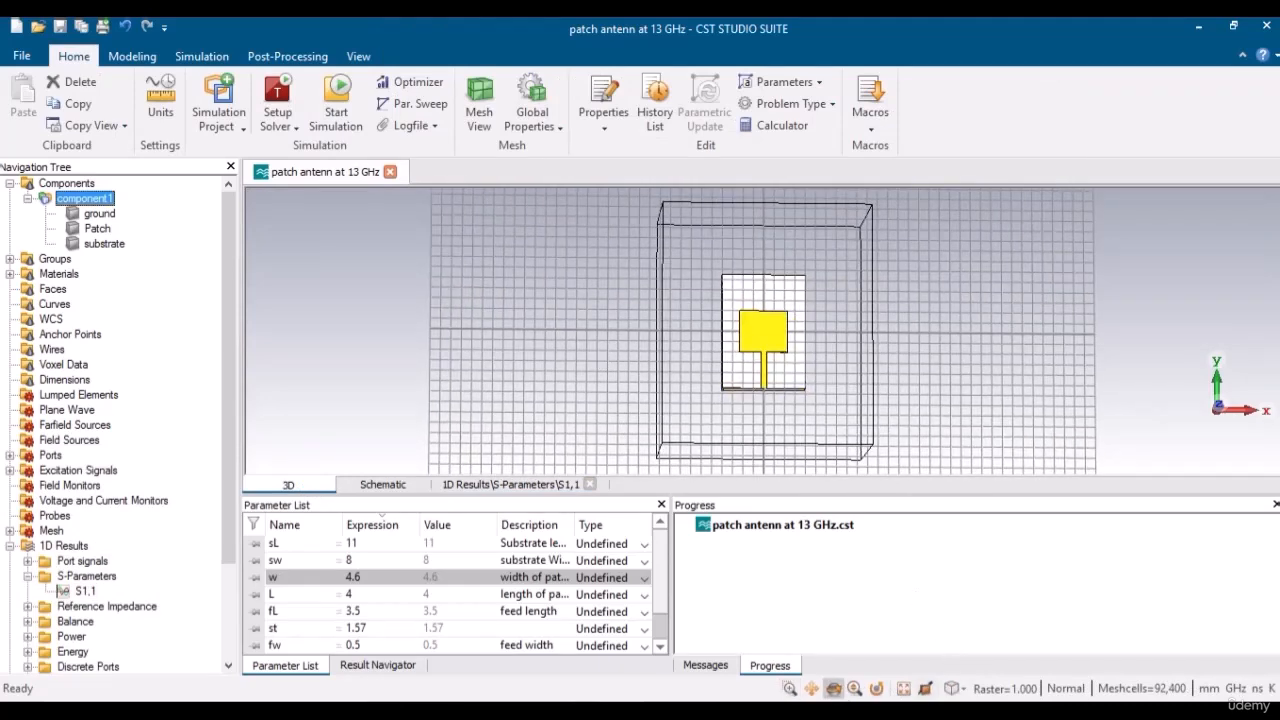
left_click(790, 689)
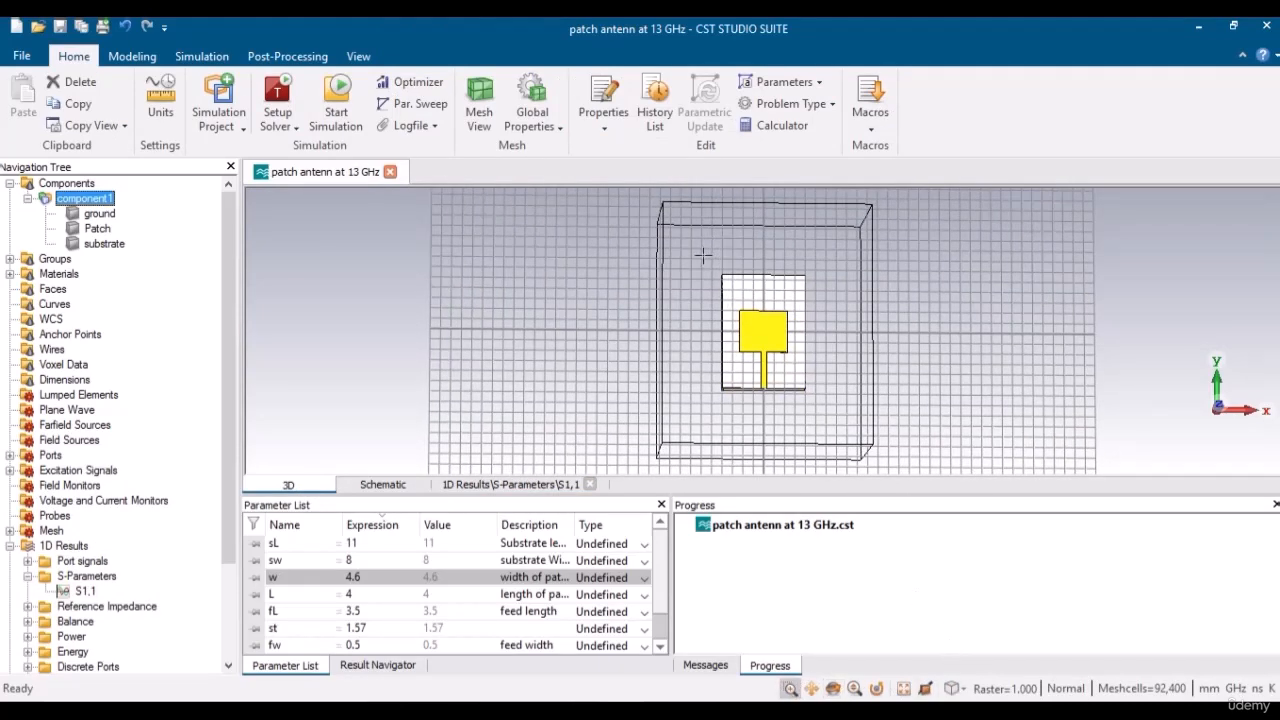
left_click_drag(703, 256, 822, 400)
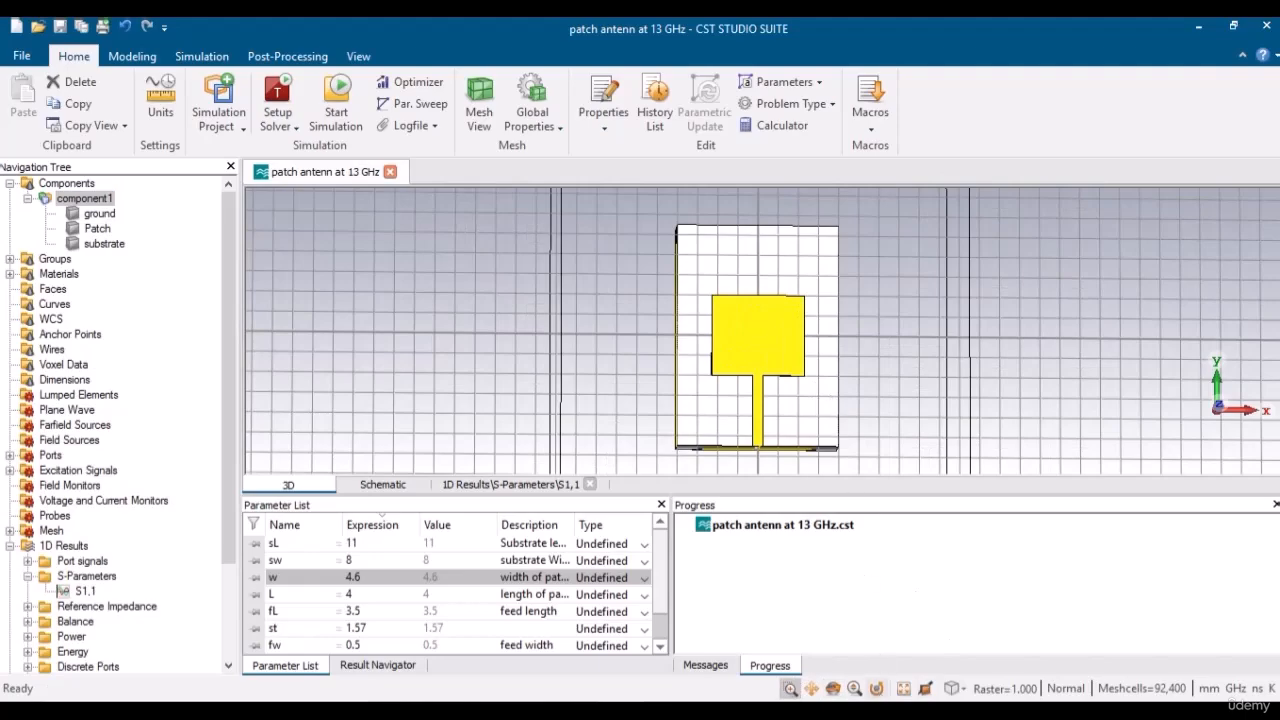
left_click(833, 689)
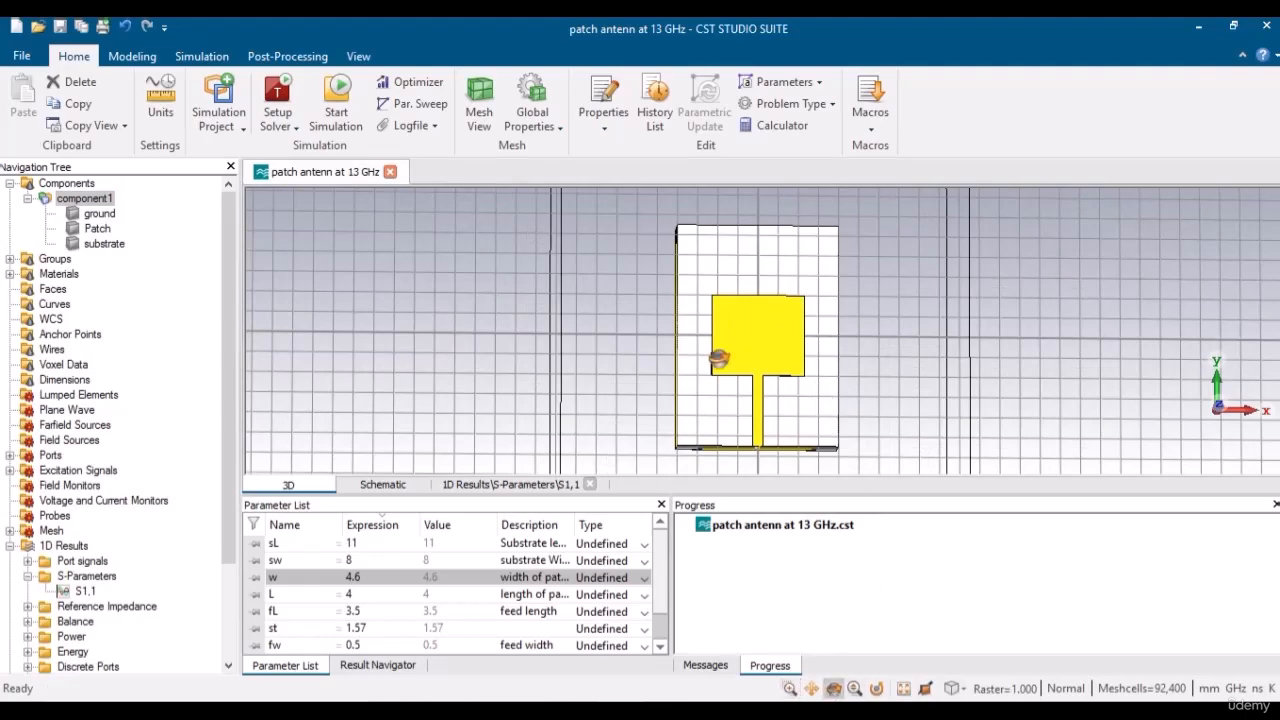
left_click_drag(718, 360, 686, 313)
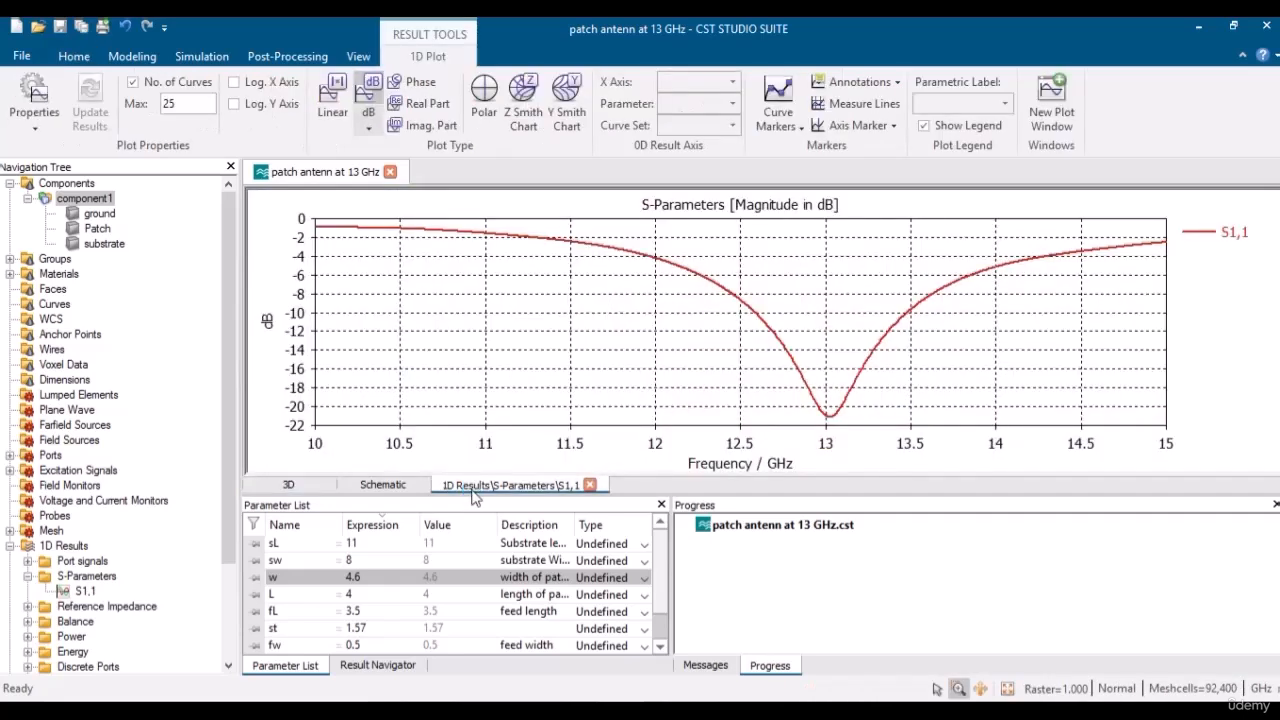
left_click(476, 486)
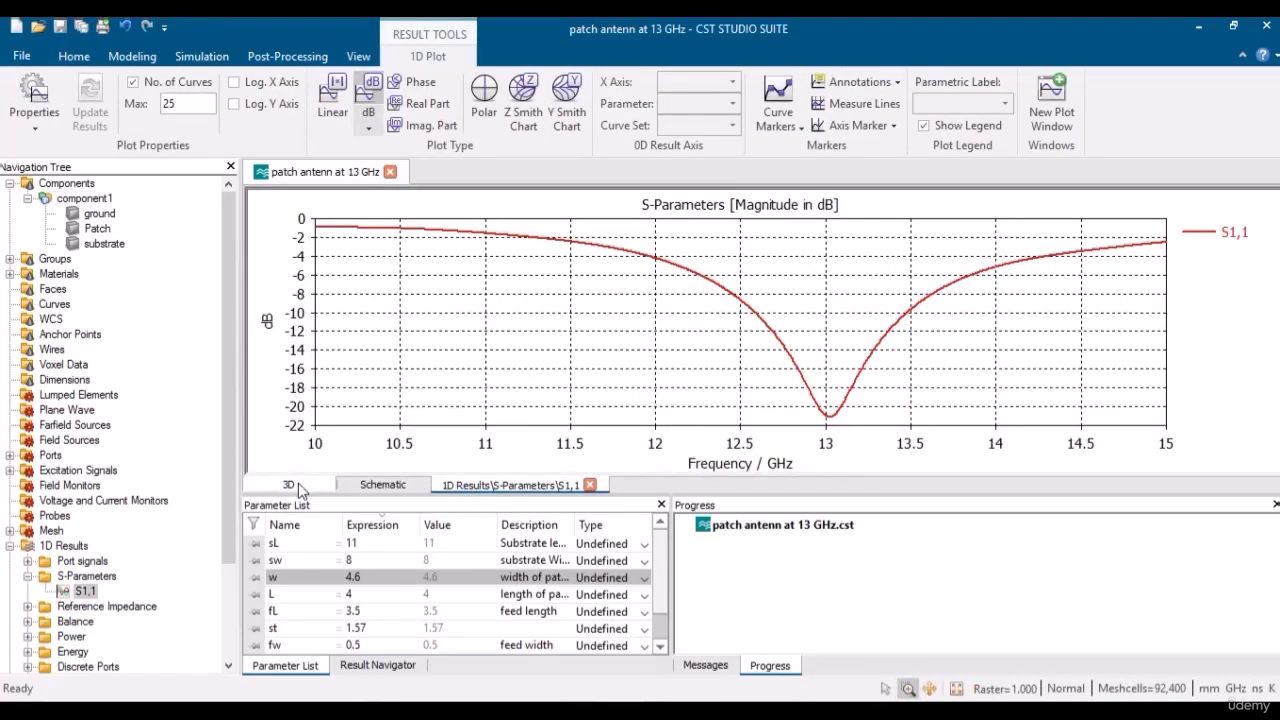
left_click(290, 485)
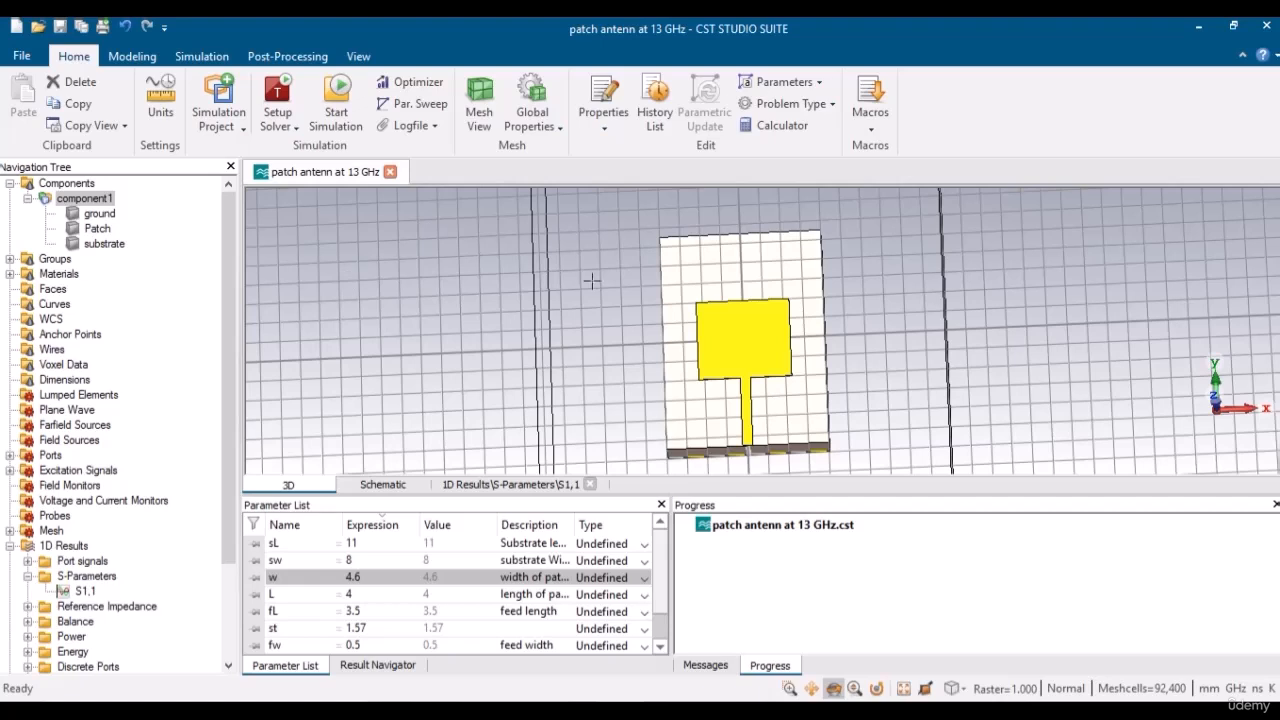
Inspect the antenna's ground side, substrate thickness and front face in the 3D model from several angles.
left_click_drag(630, 305, 1111, 201)
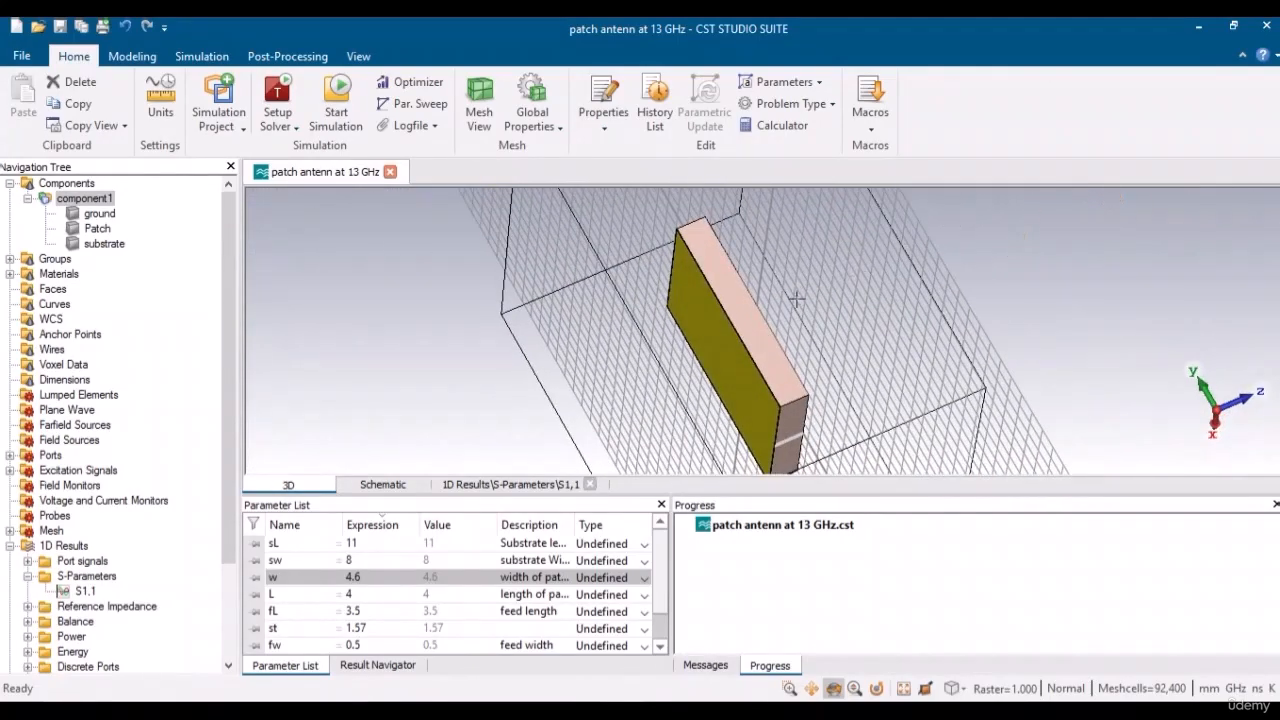
mouse_move(796, 298)
left_mouse_down()
mouse_move(630, 372)
mouse_move(670, 352)
mouse_move(655, 385)
mouse_move(558, 430)
left_mouse_up()
key("space")
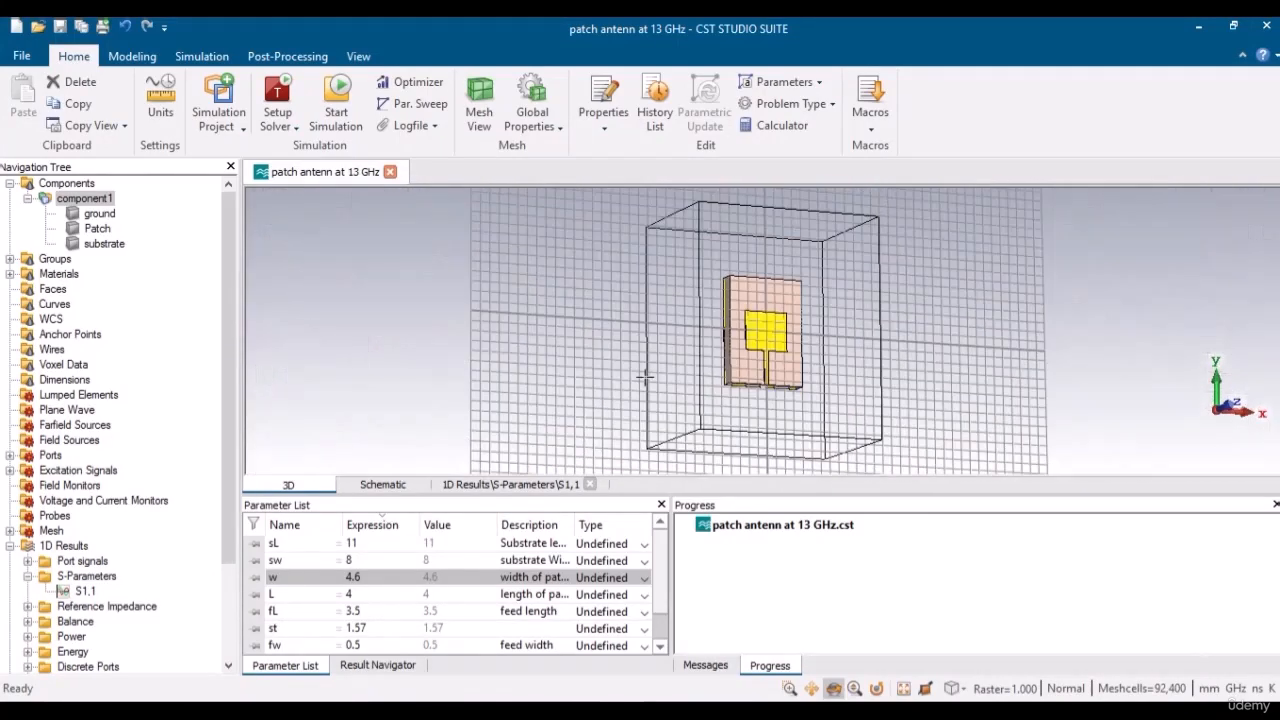
left_click(790, 689)
left_click_drag(692, 255, 848, 405)
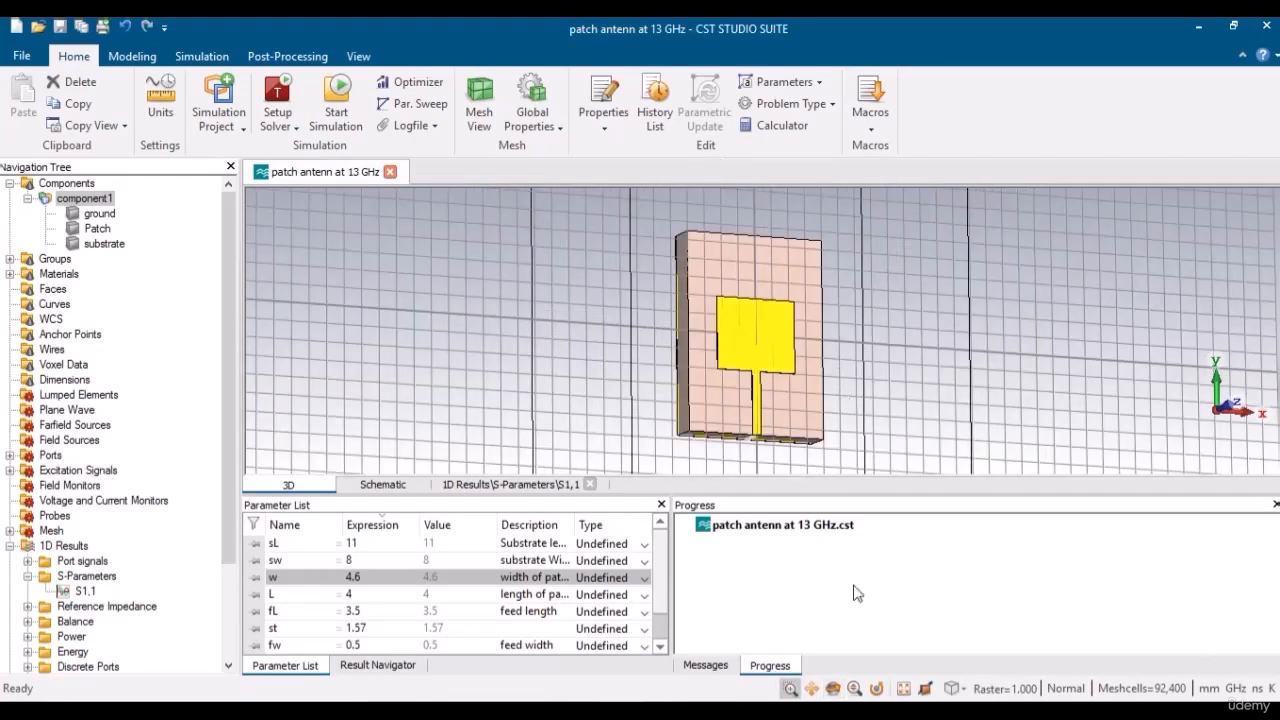
left_click(833, 689)
left_click_drag(757, 381, 670, 428)
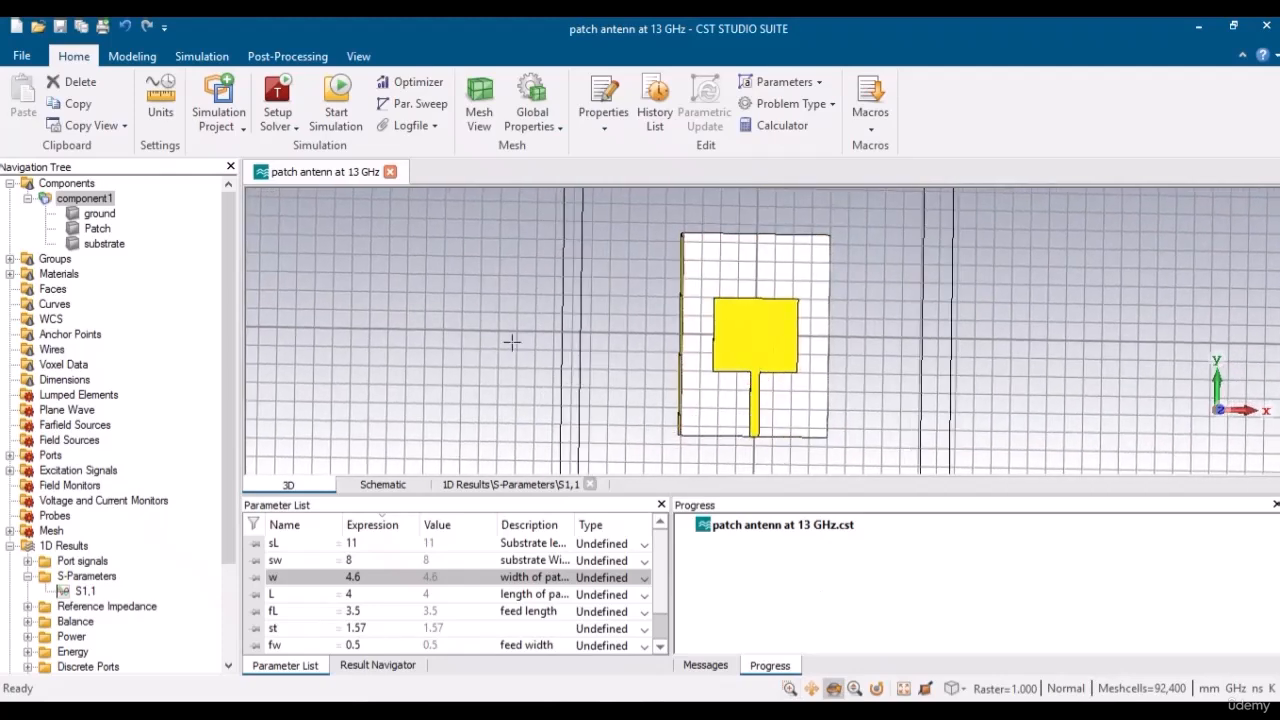